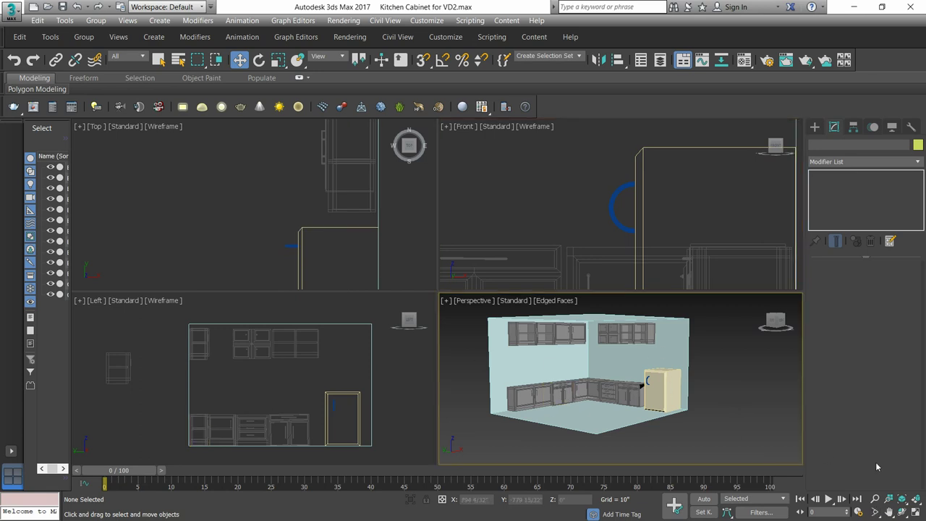
Step: Create a box countertop over the cabinets along the back wall, about 152 inches long, 28.5 inches deep and 3 inches thick
left_click(915, 512)
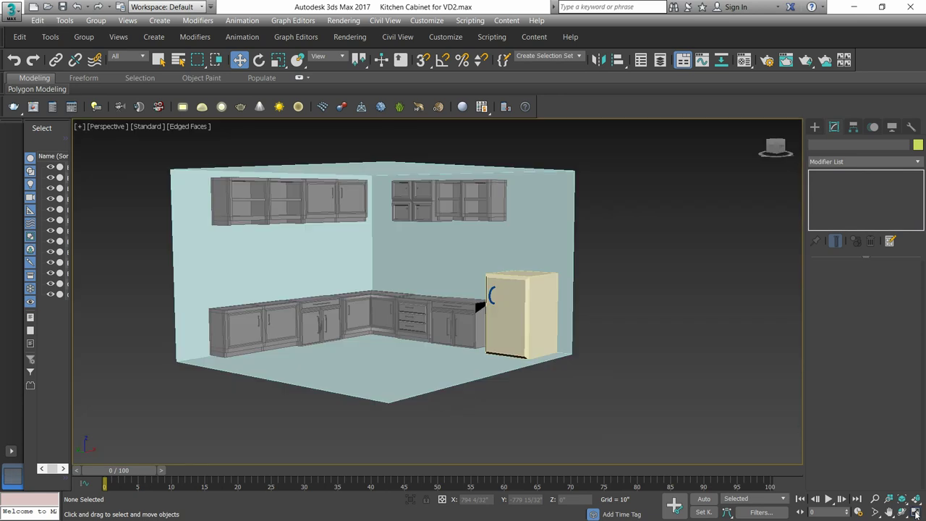
scroll(499, 308, "up", 3)
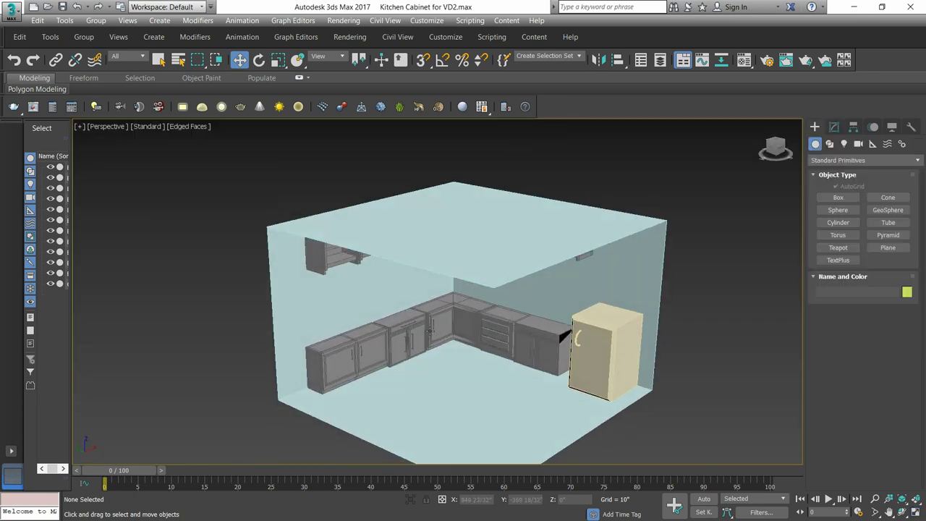
scroll(389, 309, "up", 4)
middle_click_drag(389, 310, 397, 285)
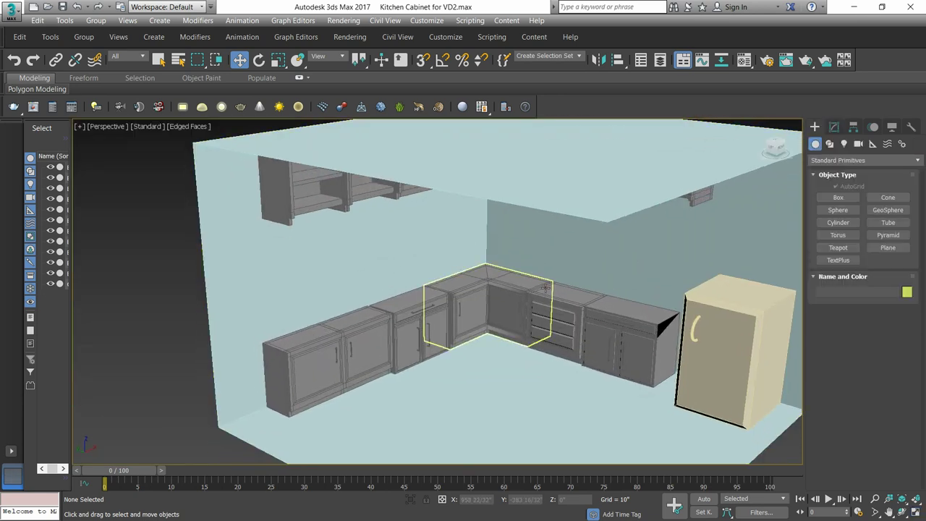
left_click(837, 197)
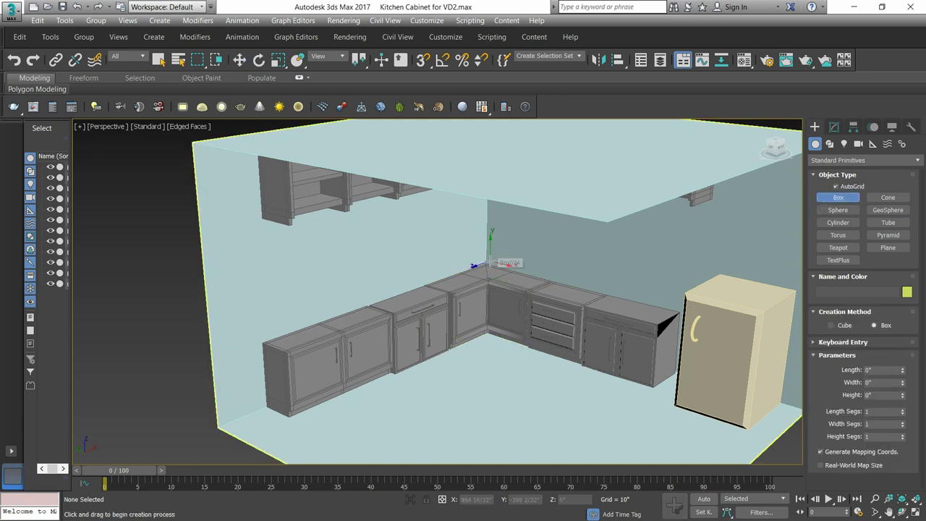
left_click_drag(486, 263, 679, 309)
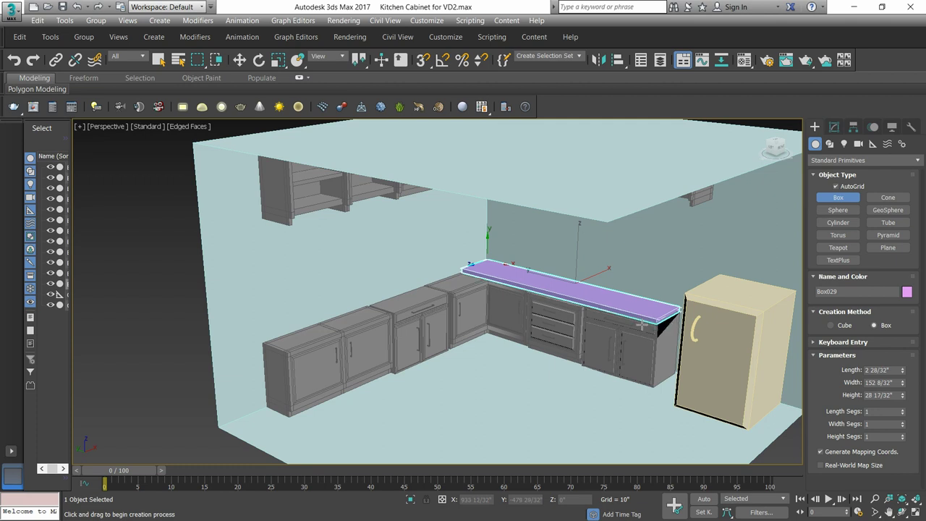
left_click(642, 325)
middle_click_drag(533, 300, 516, 291)
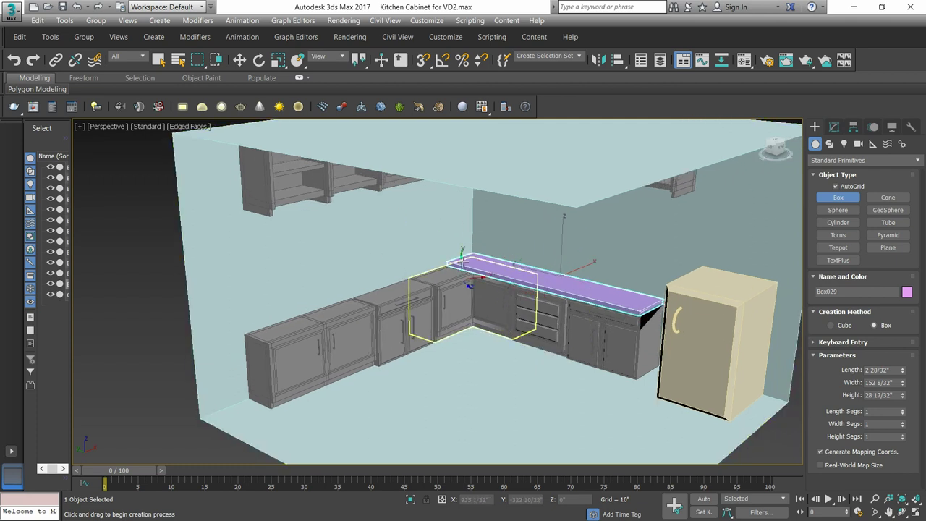
Step: Clone the countertop slab as one copy rotated about 90 degrees around the vertical axis
key("w")
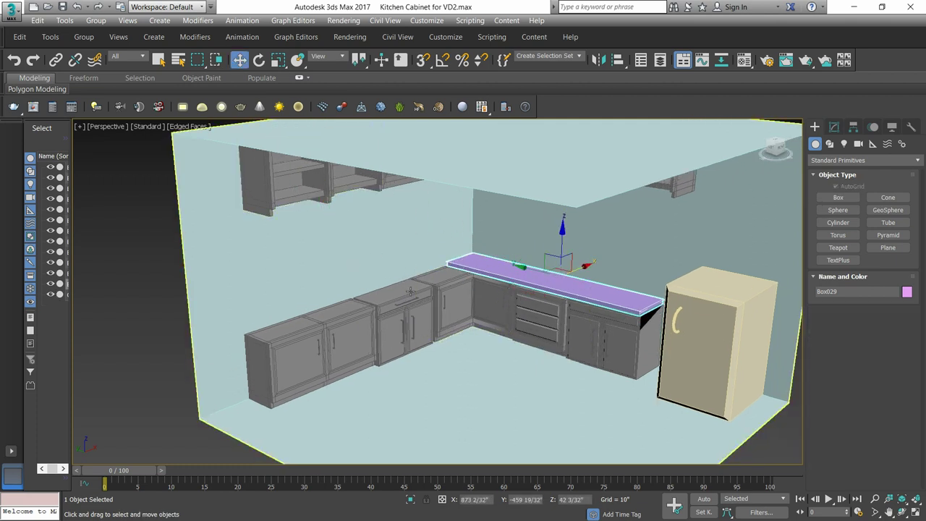
key("e")
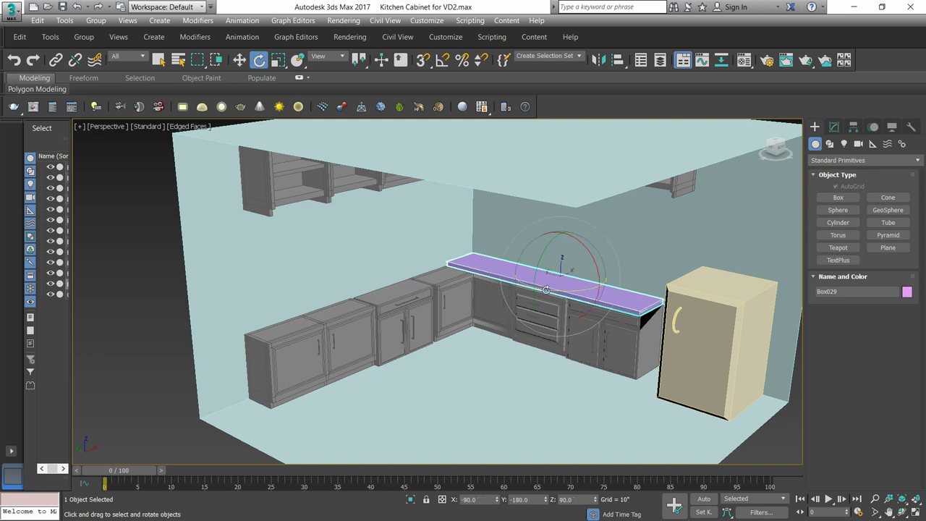
left_click_drag(531, 287, 465, 319, "shift")
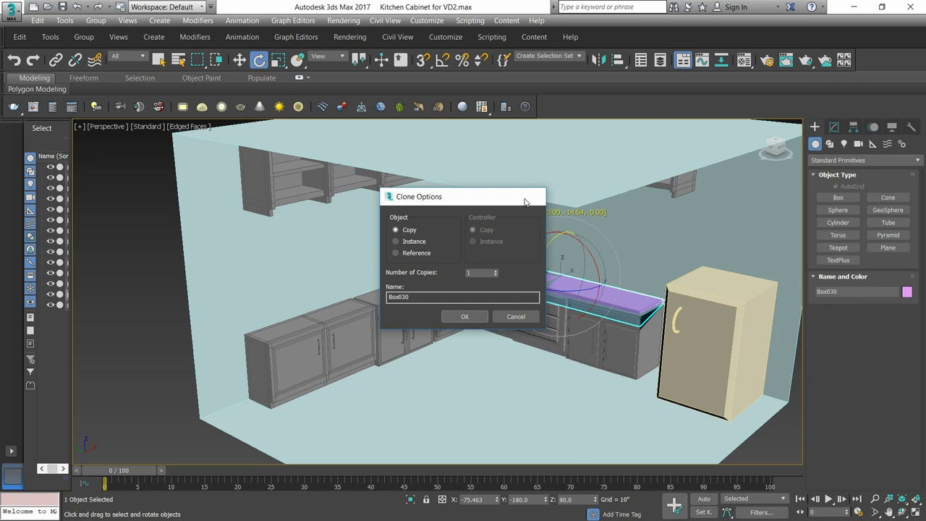
left_click(531, 196)
mouse_move(529, 287)
left_mouse_down("shift")
mouse_move(630, 288)
mouse_move(619, 290)
left_mouse_up("shift")
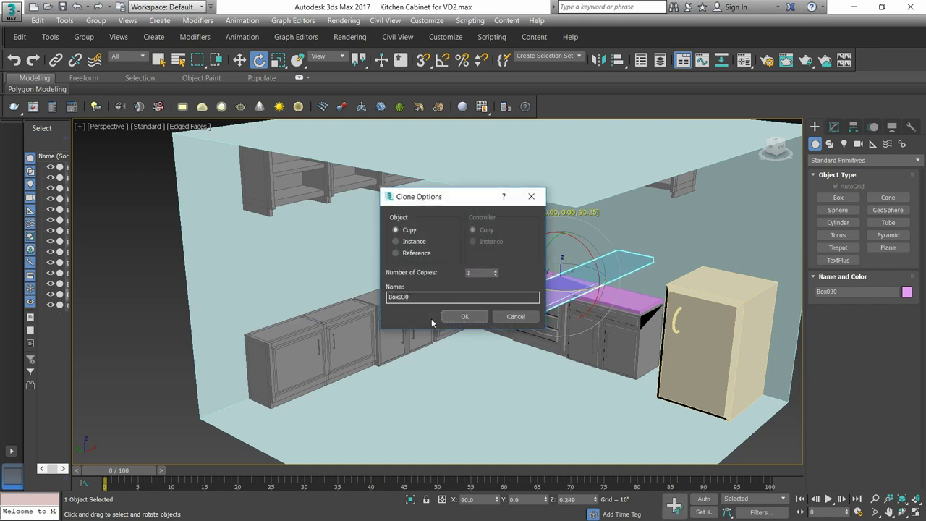
left_click(464, 309)
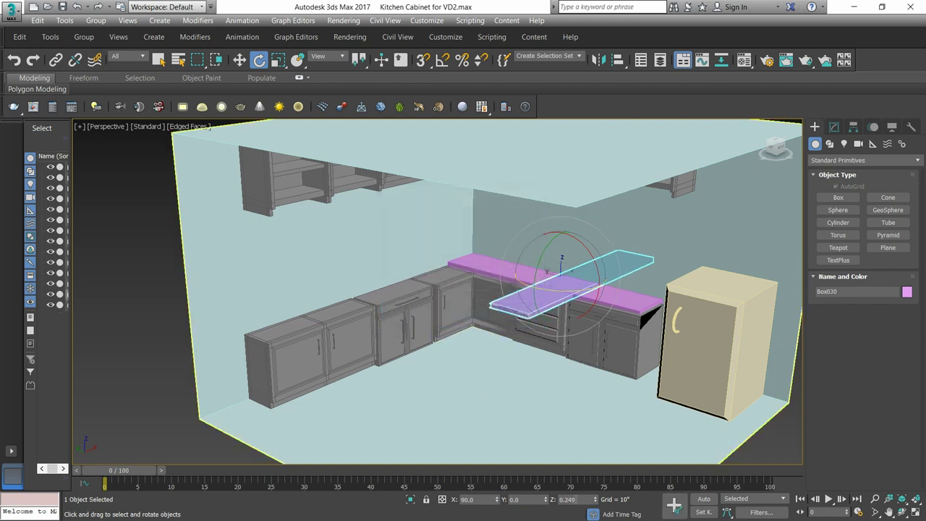
Step: Move the rotated countertop copy onto the base cabinets along the adjoining wall
key("w")
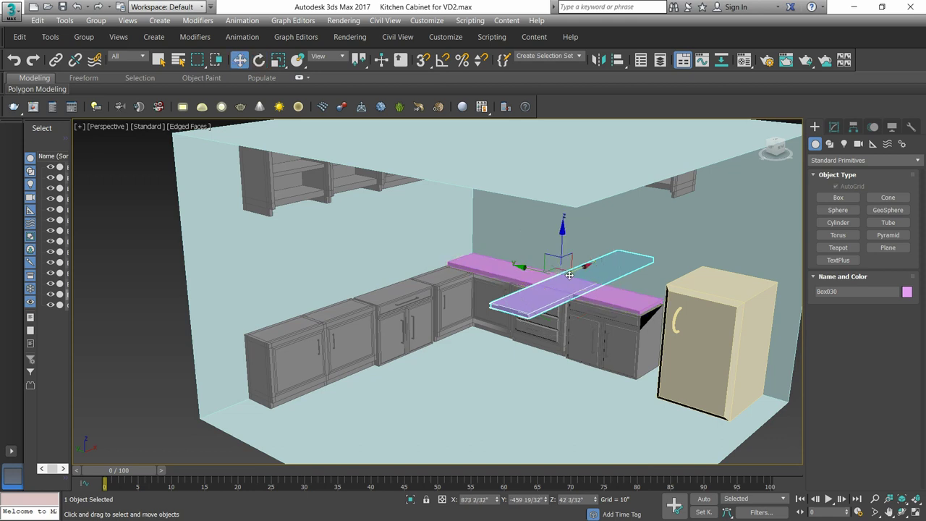
mouse_move(569, 274)
left_mouse_down()
mouse_move(539, 271)
mouse_move(409, 319)
mouse_move(307, 325)
mouse_move(381, 288)
mouse_move(324, 309)
left_mouse_up()
key("r")
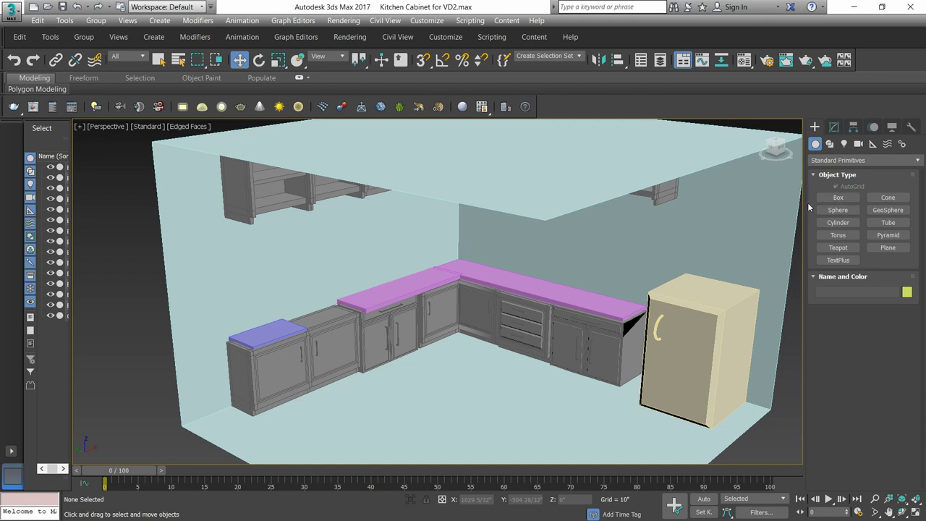
Step: Create a box on the countertop above the drawer cabinet, about 53 by 27 inches and 4 inches high, and adjust its position
left_click(837, 196)
scroll(494, 275, "up", 4)
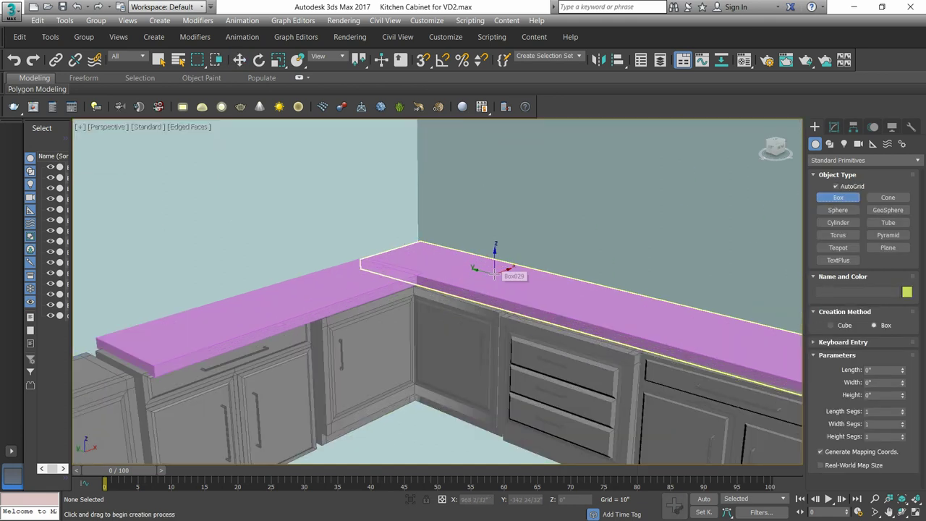
left_click_drag(502, 264, 666, 301)
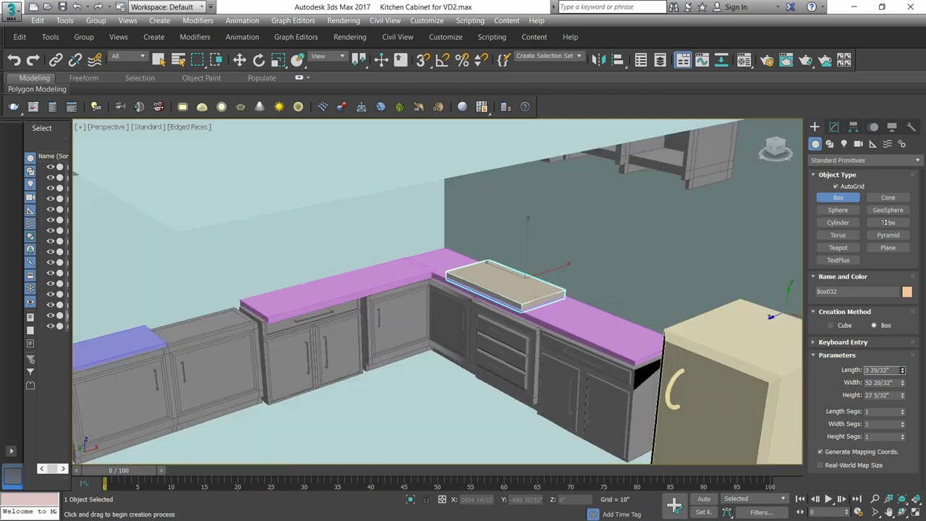
key("w")
left_click_drag(531, 258, 557, 267)
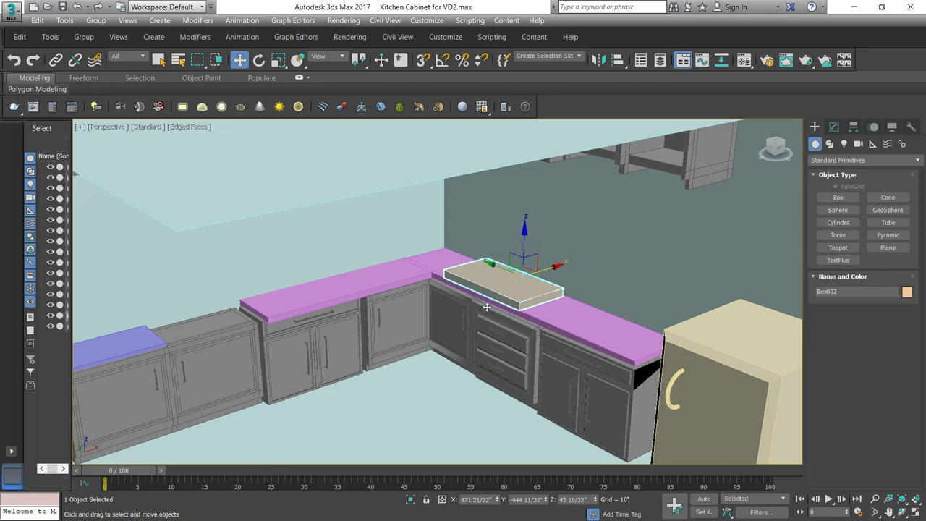
Step: Isolate the new box on the countertop and convert it to an Editable Poly
left_click(411, 500)
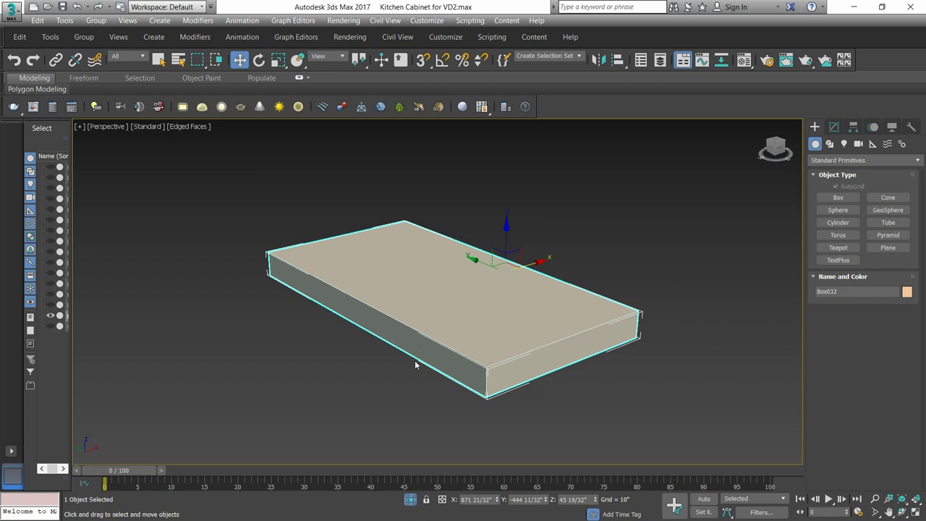
middle_click_drag(415, 361, 421, 367, "alt")
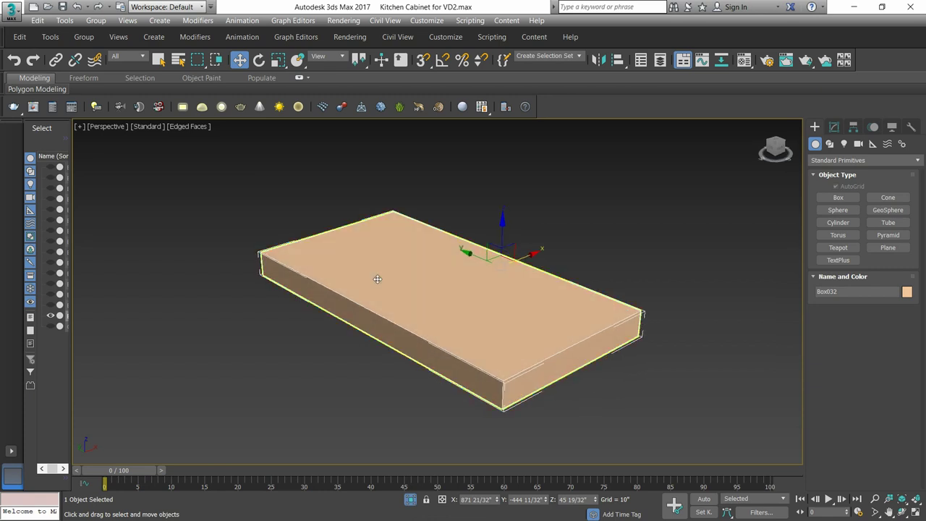
right_click(518, 296)
mouse_move(567, 425)
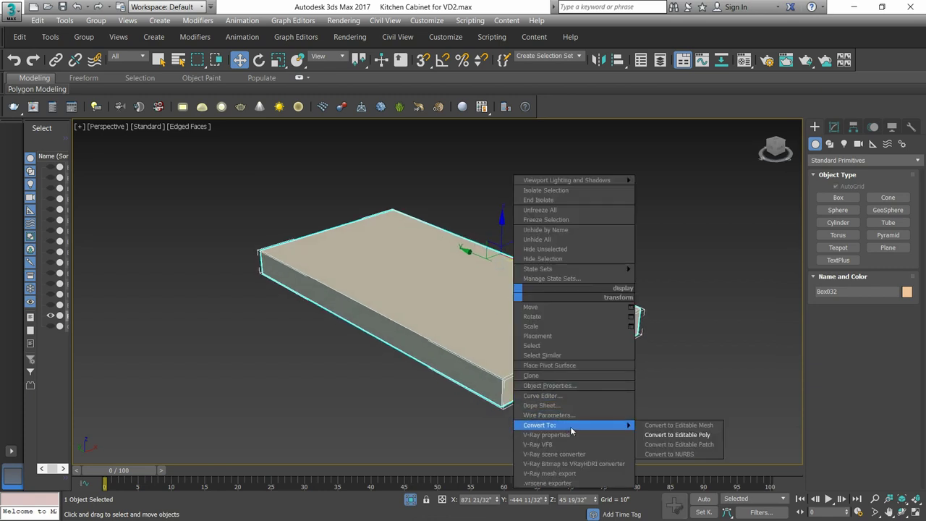
left_click(664, 434)
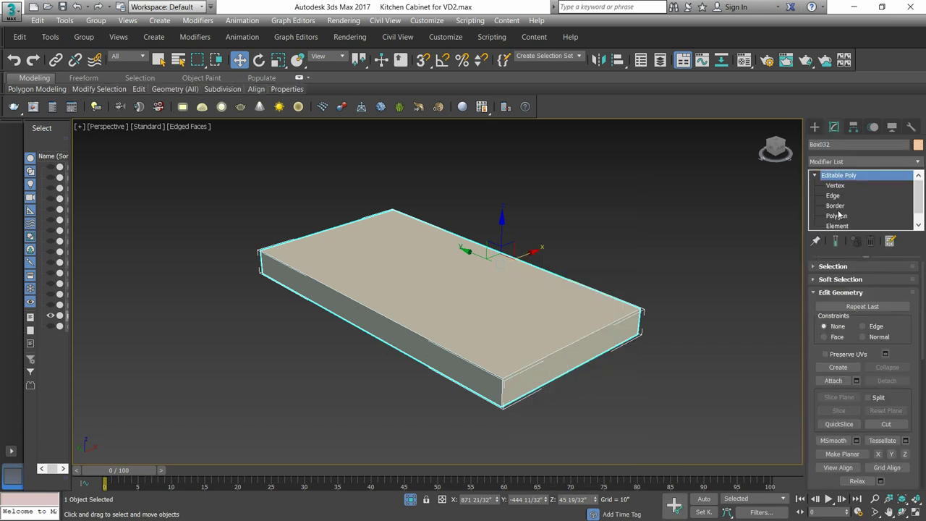
Step: Bevel the box's top polygon with a height of 2 17/32" and an outline of -1"
left_click(837, 216)
left_click(486, 298)
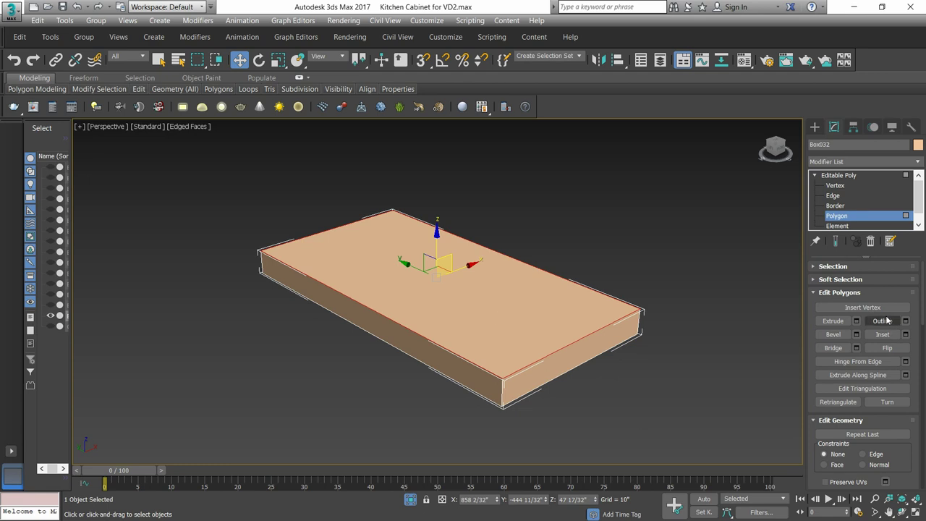
left_click(857, 335)
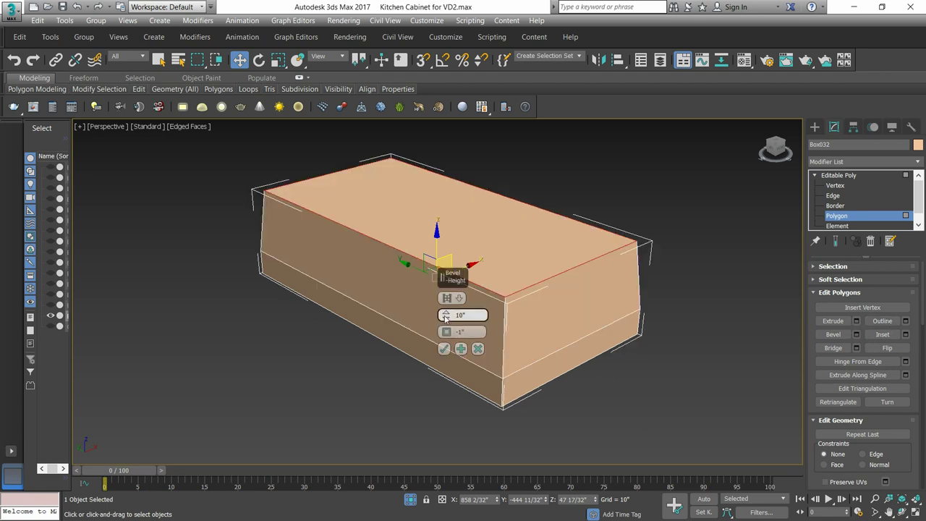
left_click_drag(446, 317, 442, 349)
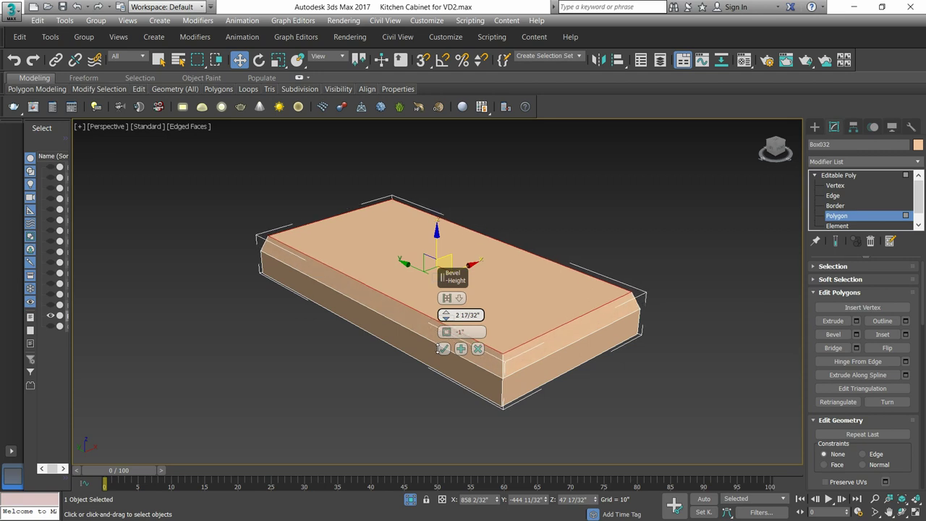
left_click(442, 348)
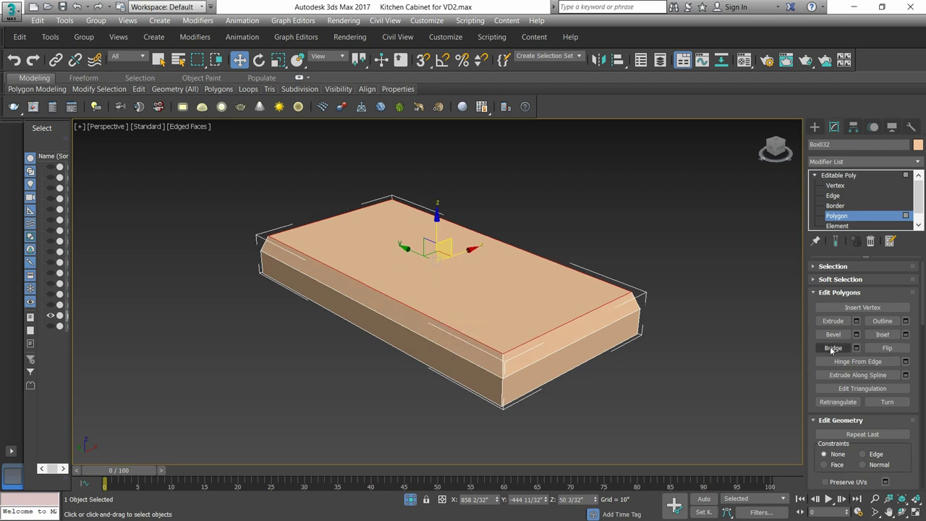
left_click(856, 334)
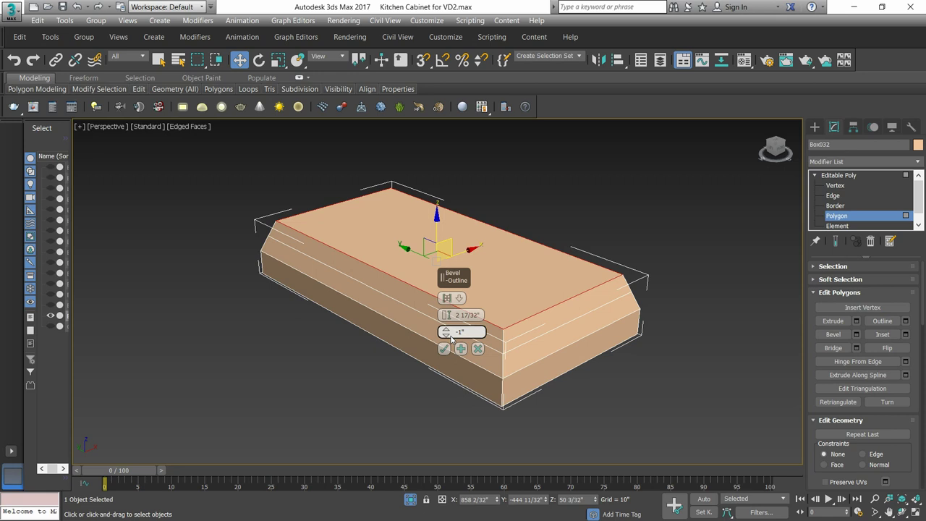
left_click(477, 349)
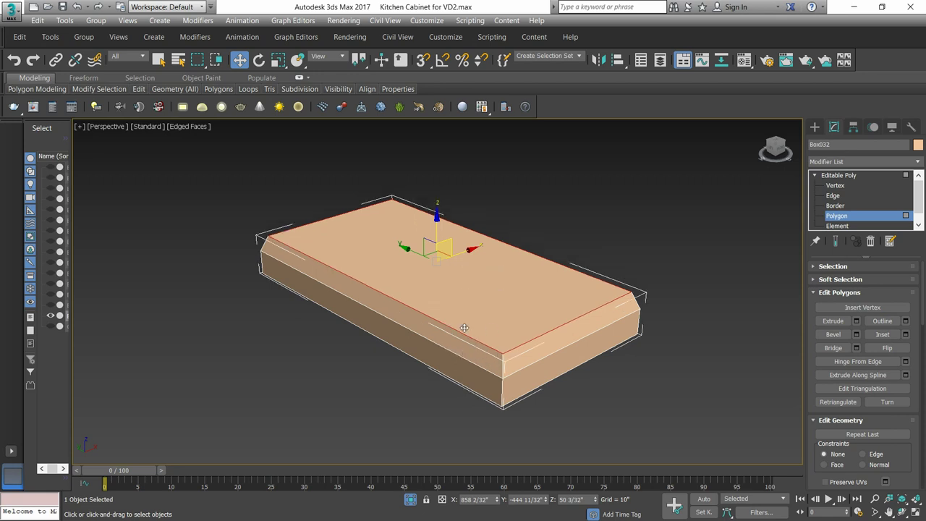
left_click(609, 216)
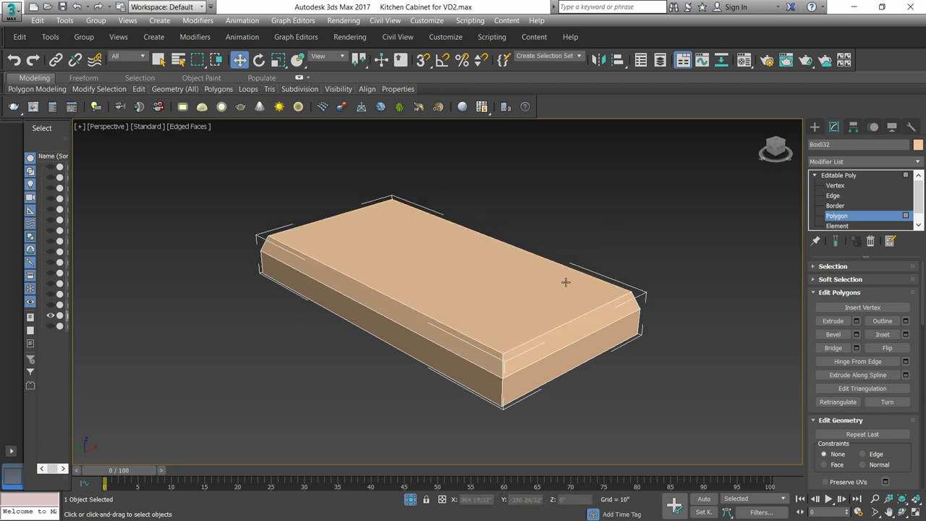
Step: Create a cylinder on the box's top face near the back corner, about 5 25/32" in radius and 1 30/32" high
left_click(814, 127)
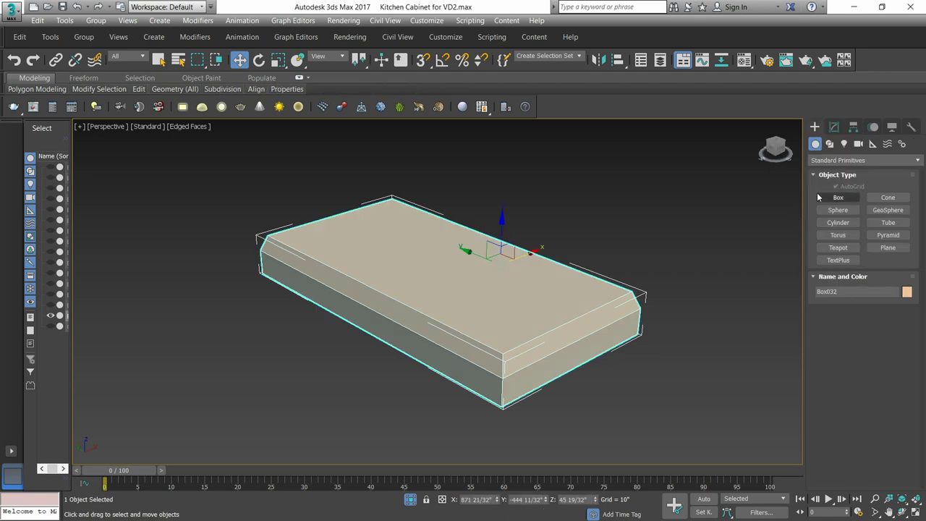
left_click(839, 223)
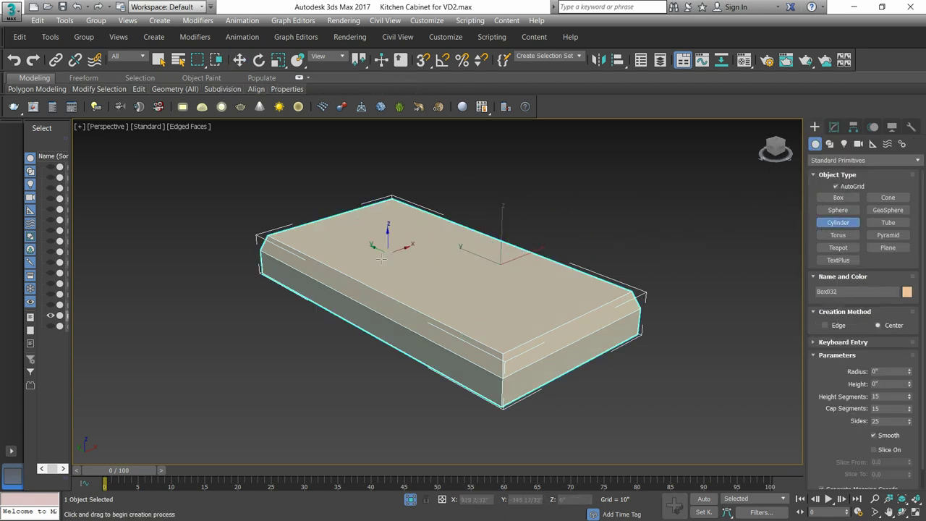
middle_click_drag(363, 259, 365, 272, "alt")
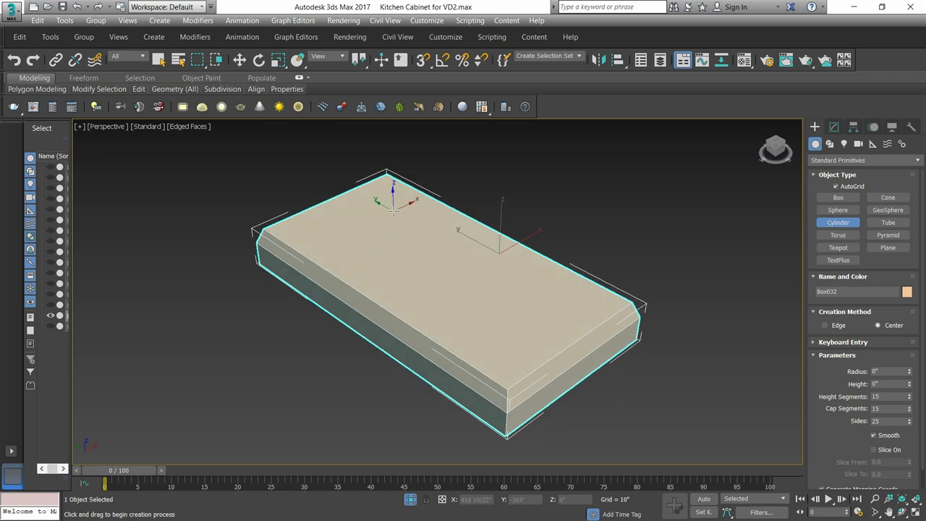
left_click_drag(394, 210, 421, 224)
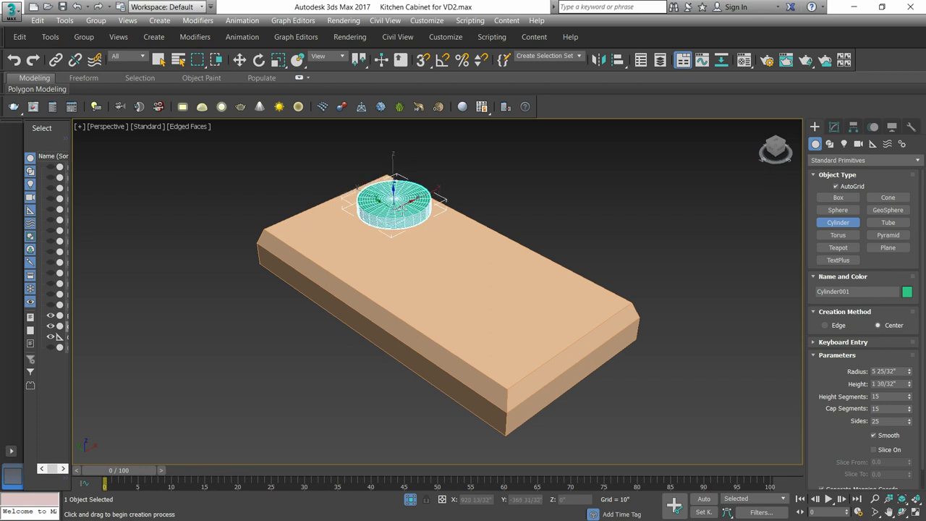
left_click(403, 208)
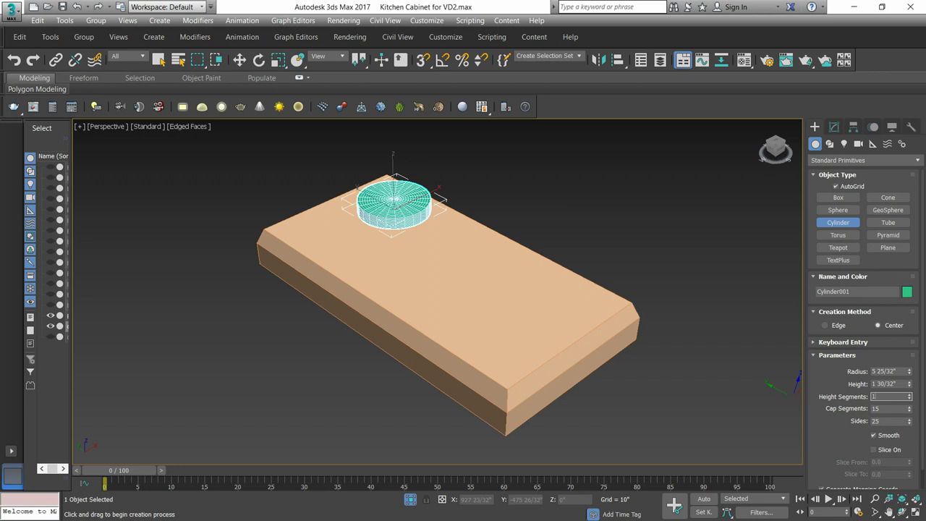
Step: Set the cylinder's height segments to 1, cap segments to 1 and sides to 25
type("1")
key("Tab")
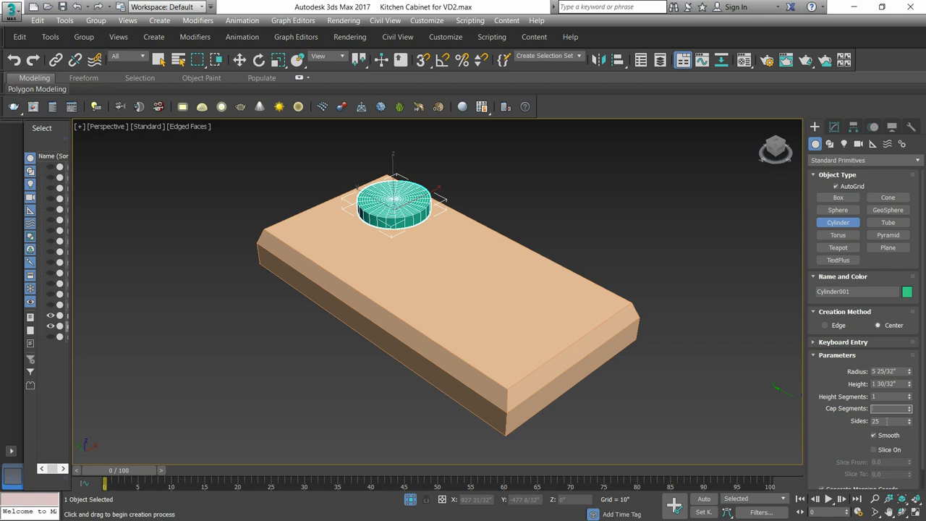
key("Tab")
type("10")
key("Return")
double_click(882, 409)
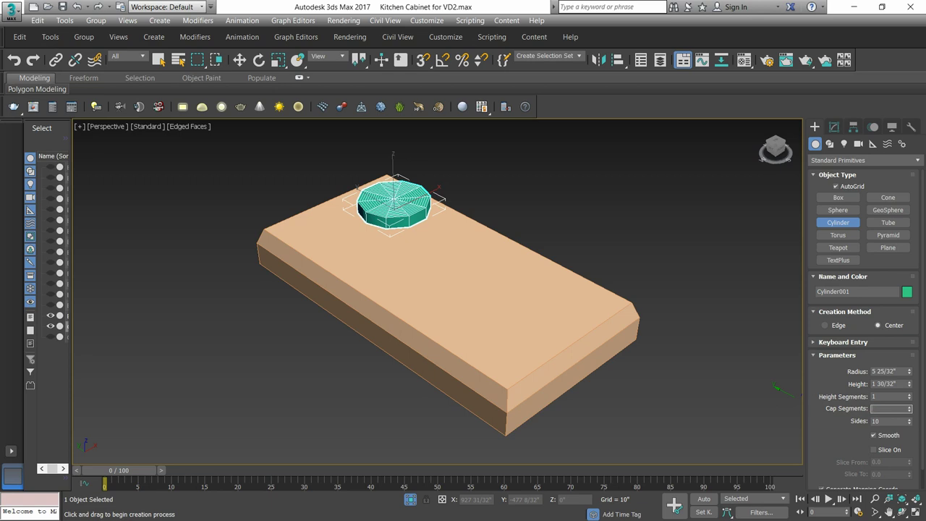
type("1")
key("Return")
key("Tab")
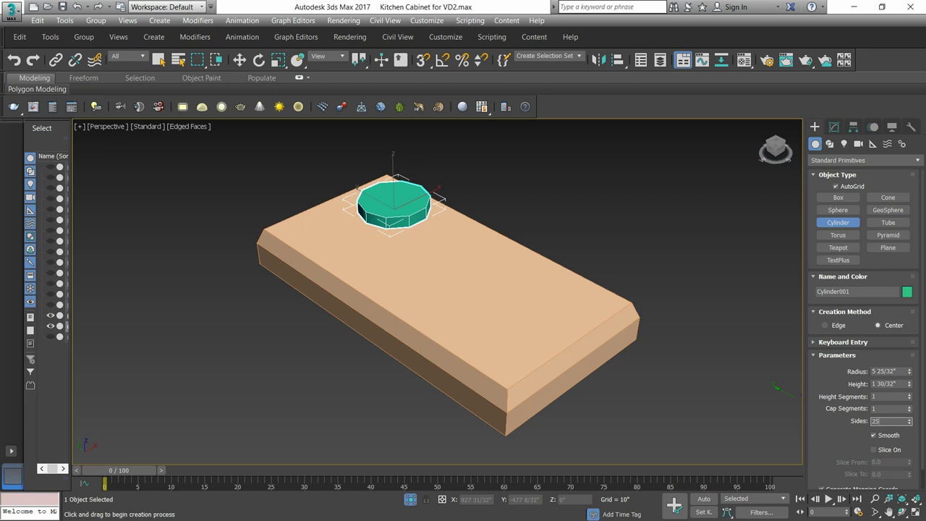
key("Return")
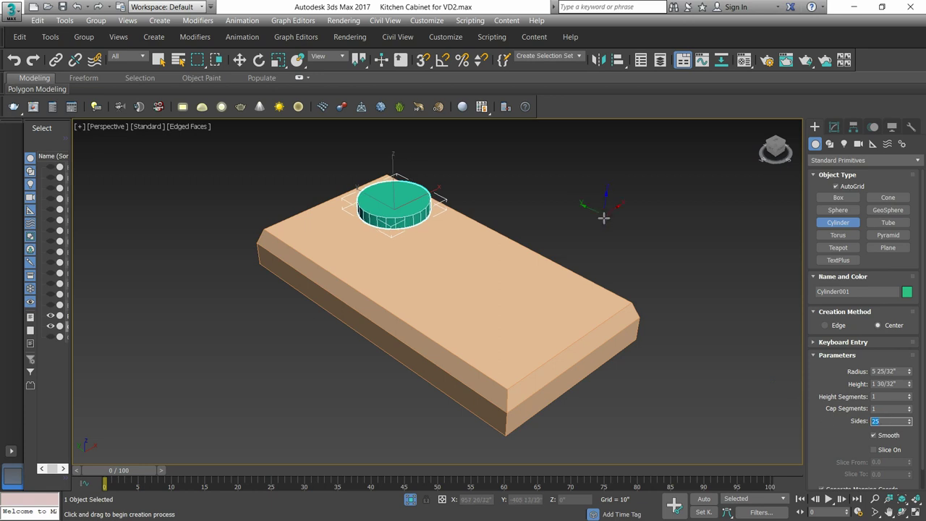
Step: Convert the cylinder to an Editable Poly and select its round top polygon
key("w")
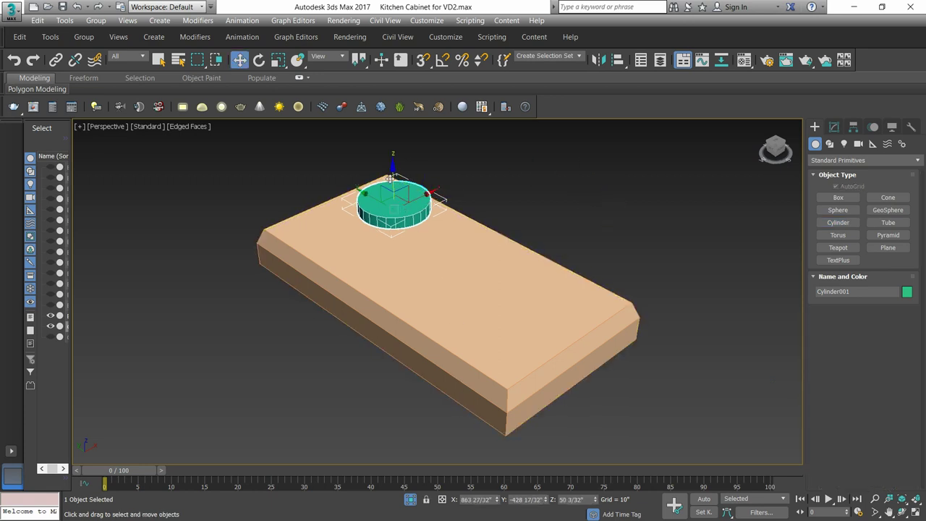
right_click(391, 189)
mouse_move(448, 323)
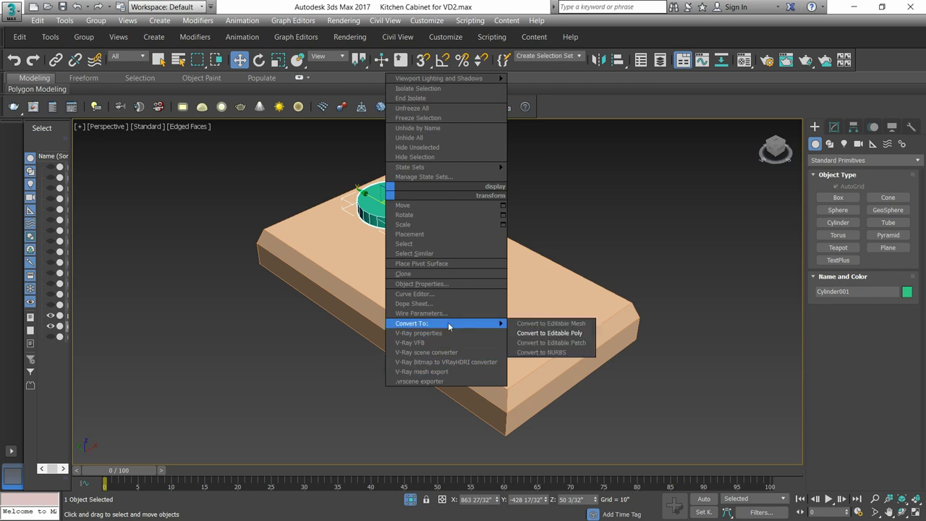
left_click(550, 333)
left_click(814, 175)
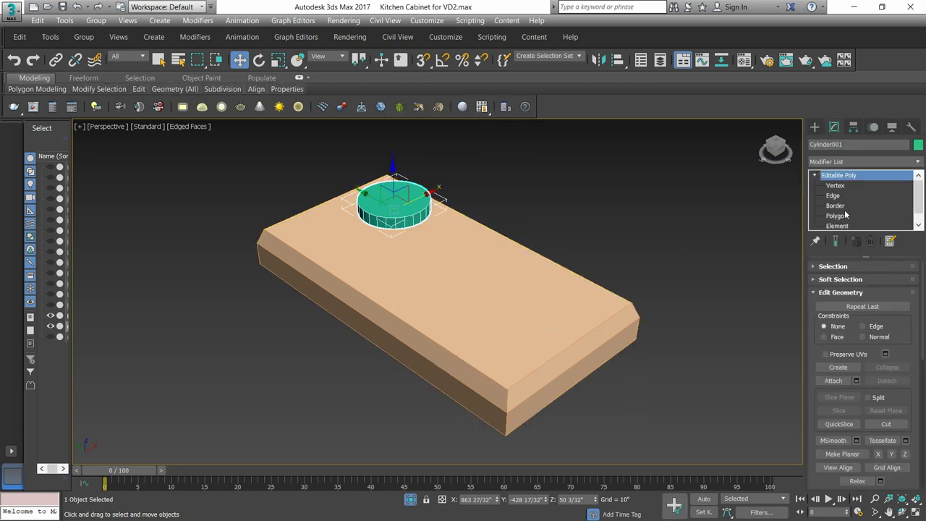
left_click(836, 215)
scroll(394, 209, "up", 2)
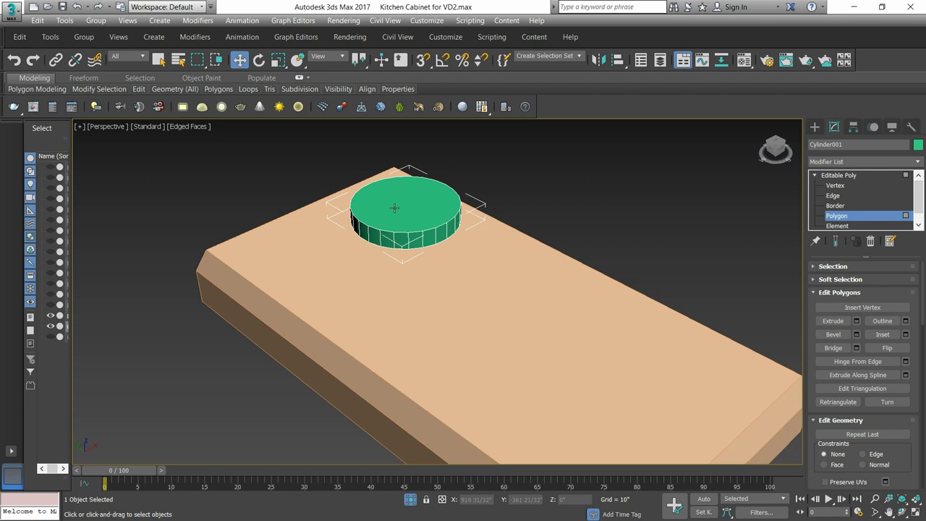
left_click(395, 208)
scroll(388, 131, "up", 2)
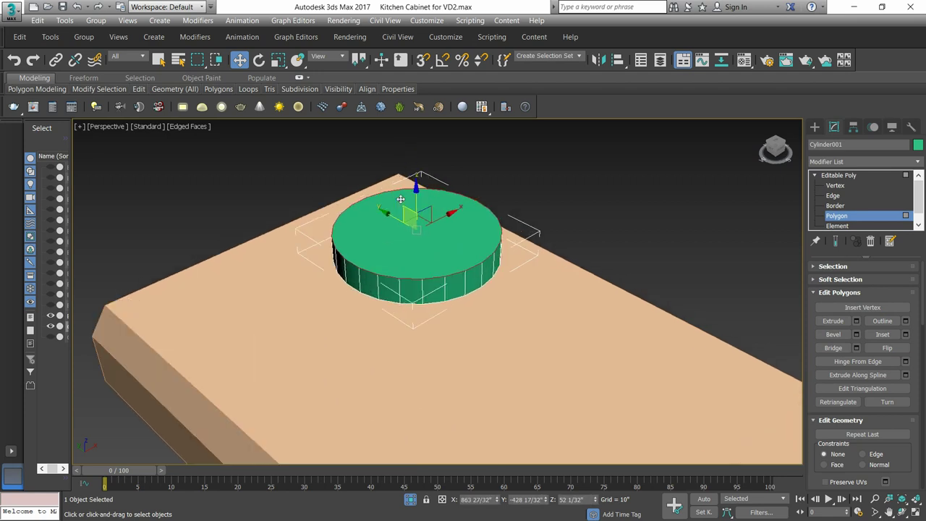
key("r")
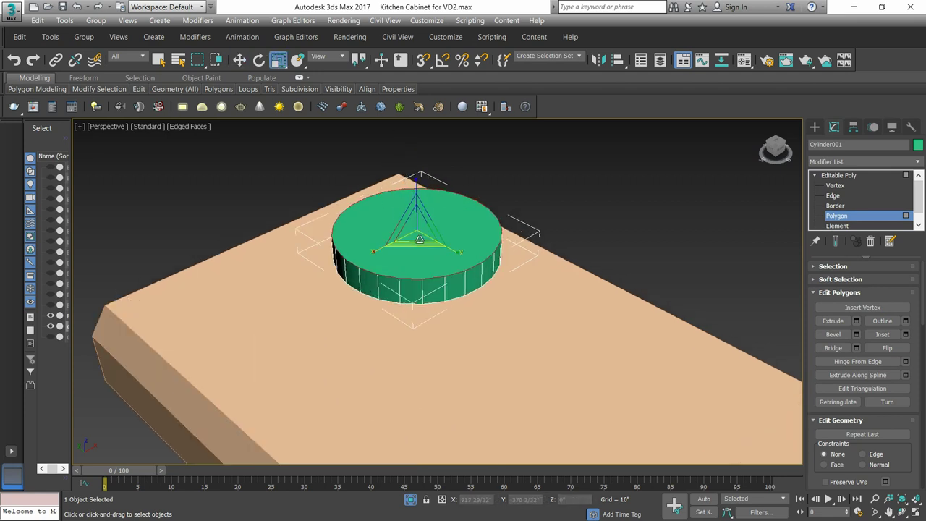
left_click_drag(417, 233, 415, 236)
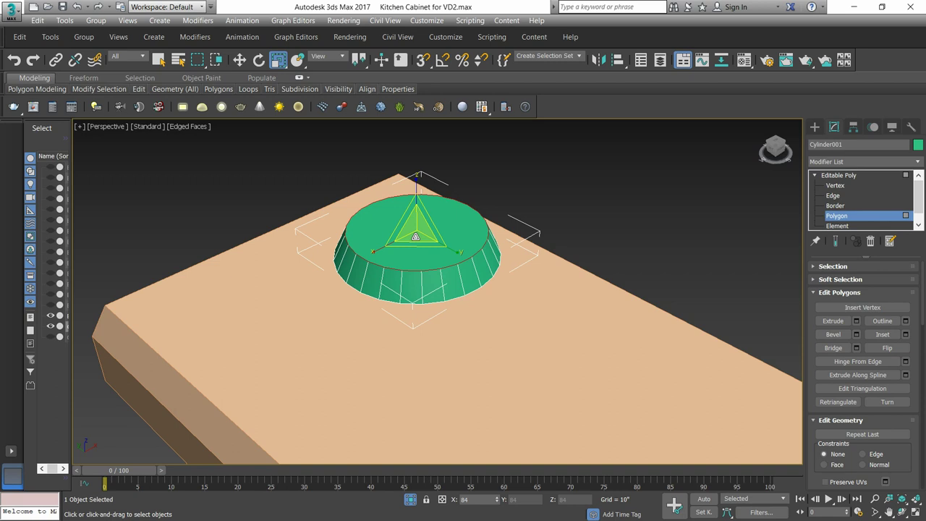
key("ctrl+z")
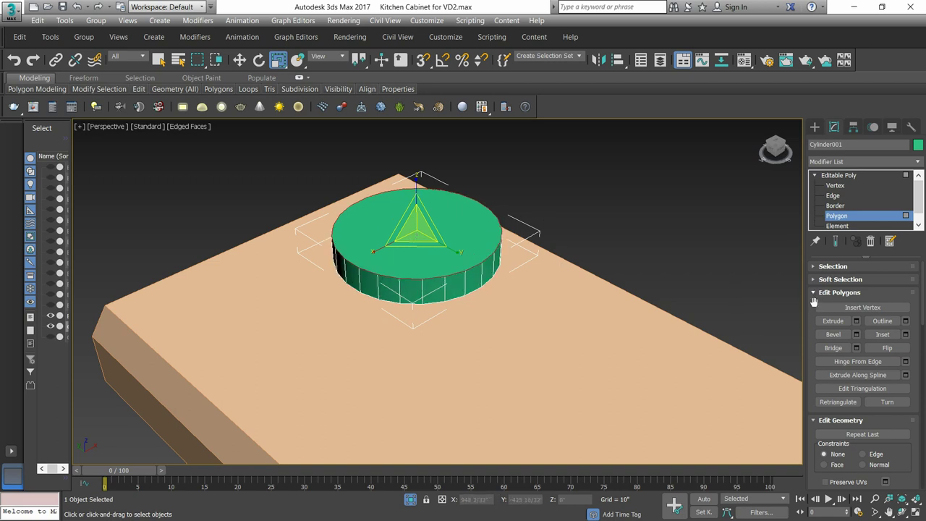
Step: Bevel the cylinder's top polygon inward twice, each with a height of 0 4/32" and an outline of -1", making two concentric rings
left_click(835, 335)
left_click(856, 334)
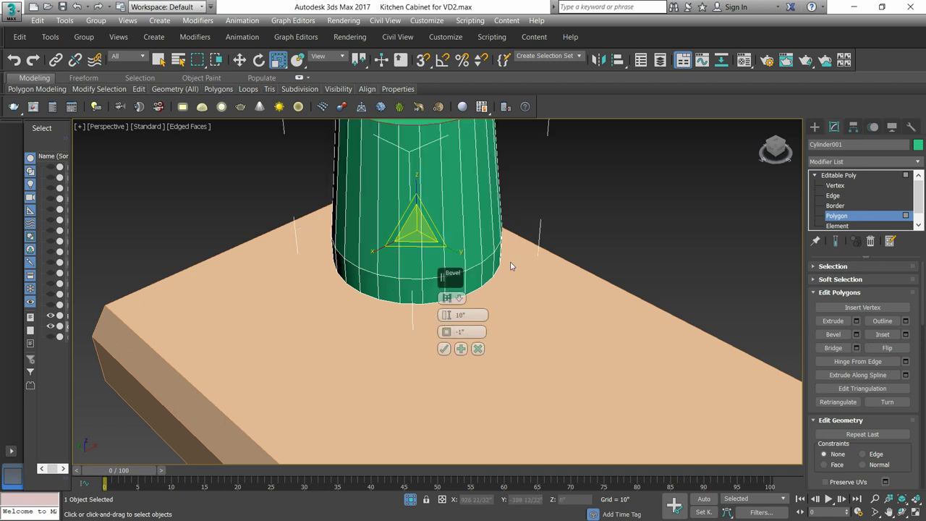
left_click_drag(446, 311, 451, 363)
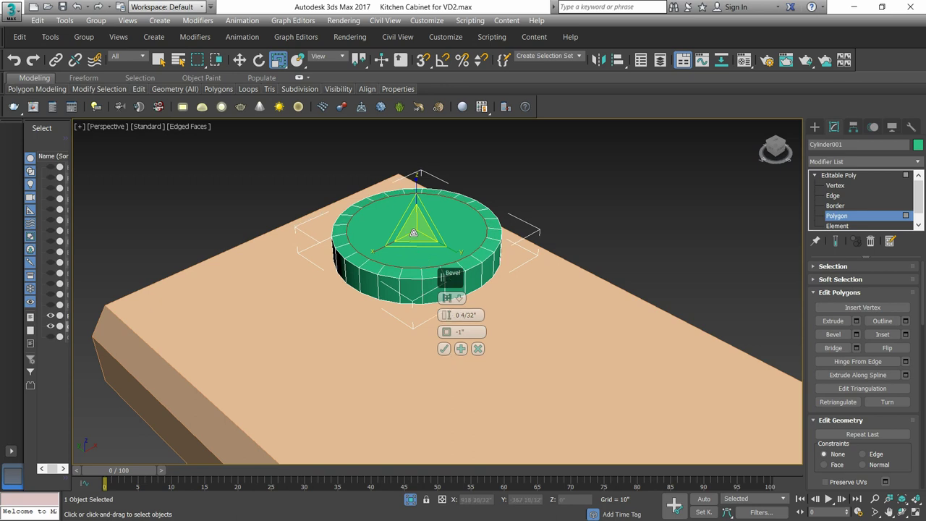
left_click_drag(413, 229, 417, 233)
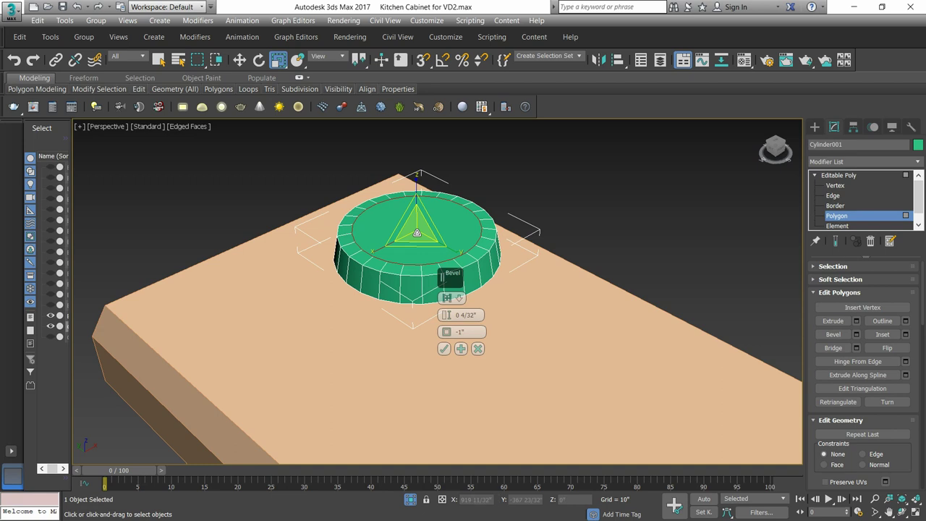
key("ctrl+z")
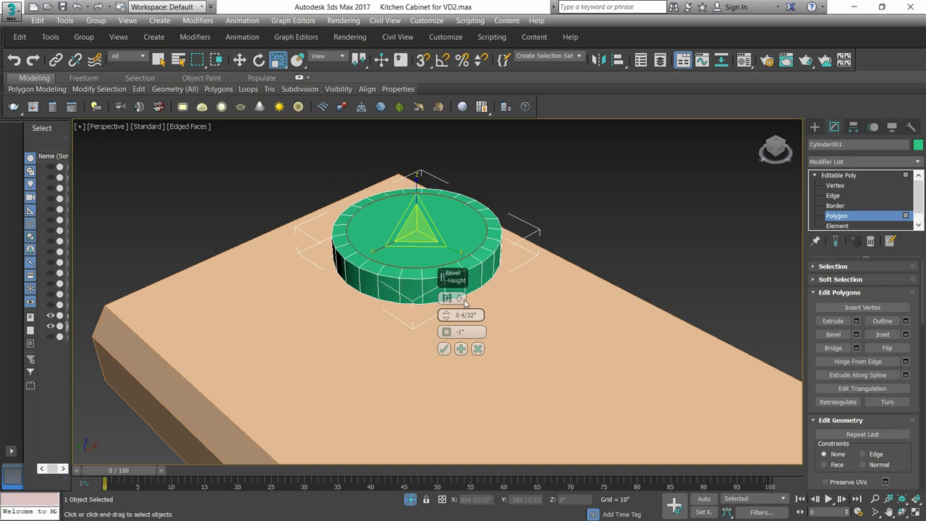
key("ctrl+z")
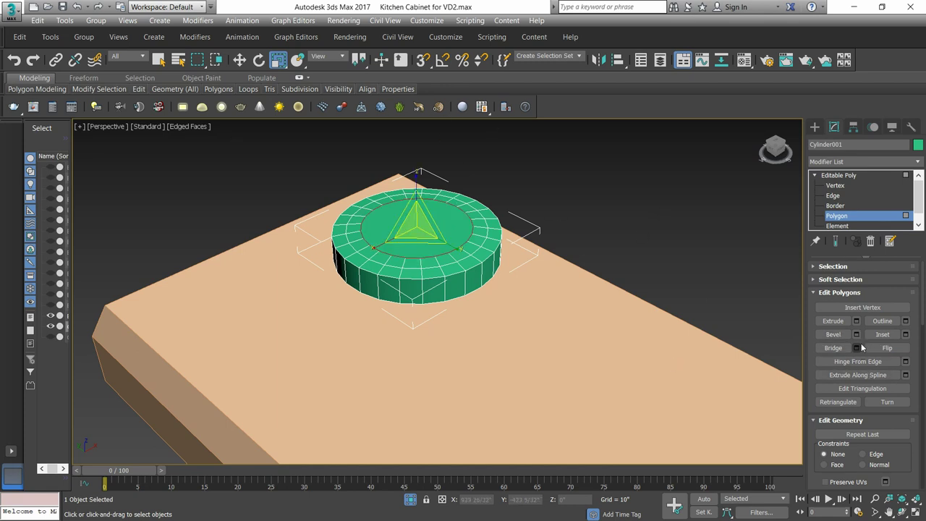
Step: Extrude the central top polygon by -0 13/32" to recess the middle of the burner, and clear the selection
left_click(856, 322)
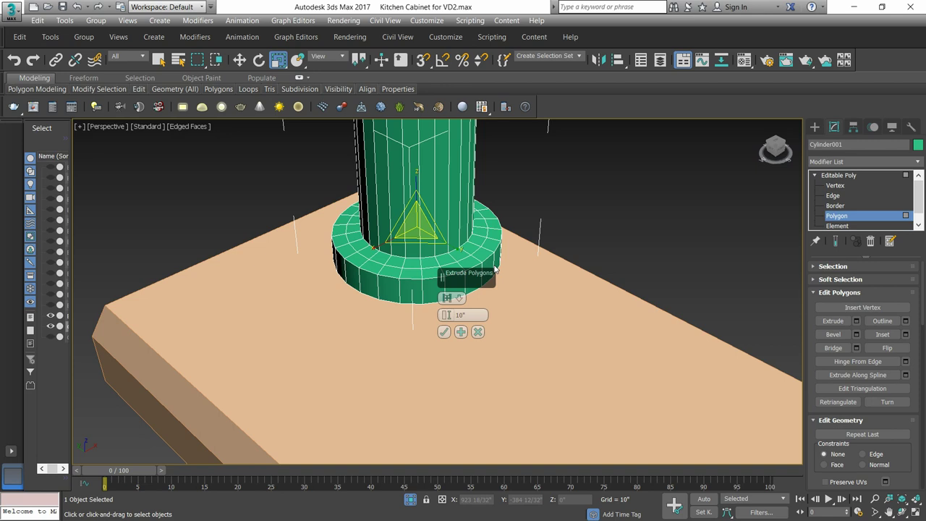
left_click_drag(445, 317, 450, 361)
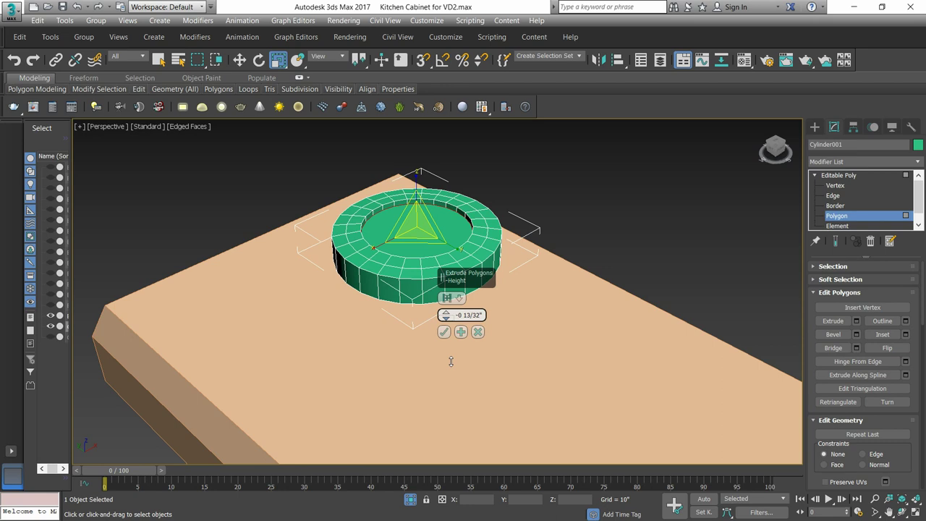
left_click(443, 331)
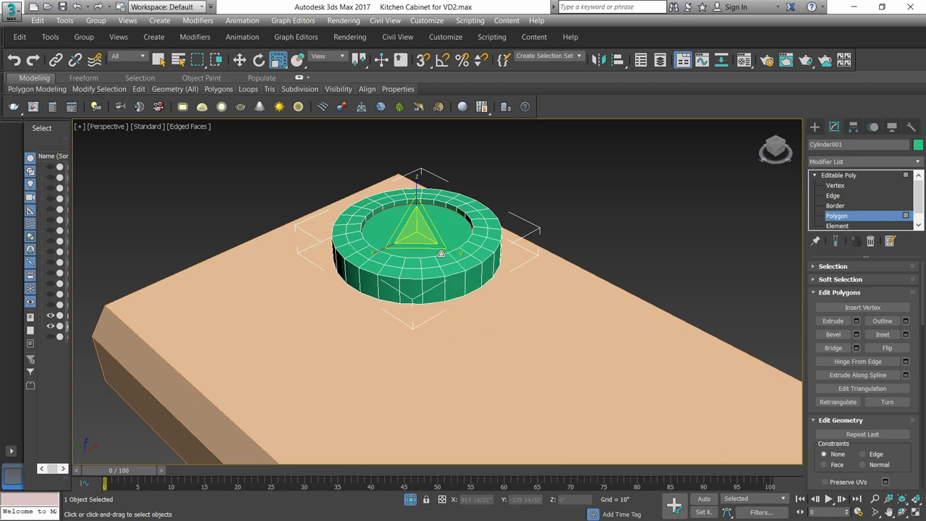
left_click(593, 236)
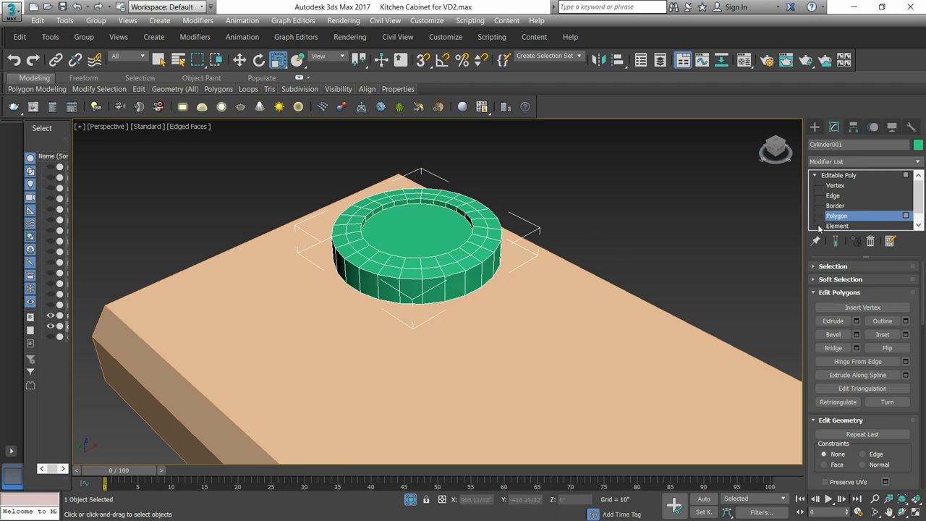
Step: Select 12 alternating polygons around the inner ring of the burner's top, working from the top view
left_click(366, 212)
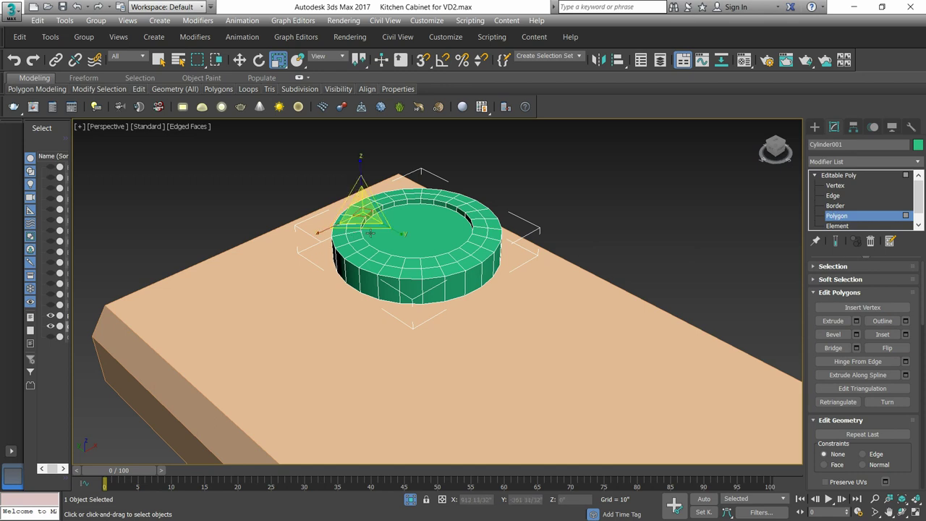
key("t")
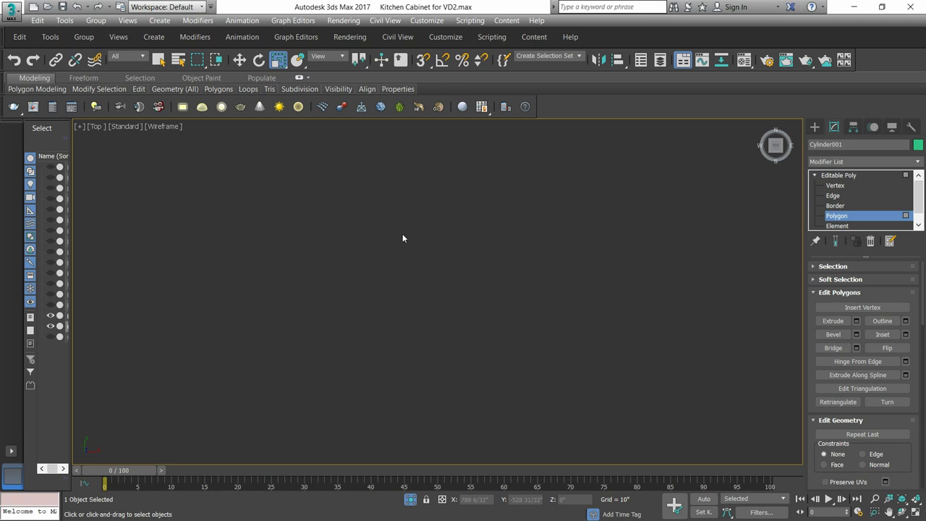
key("z")
scroll(421, 224, "down", 6)
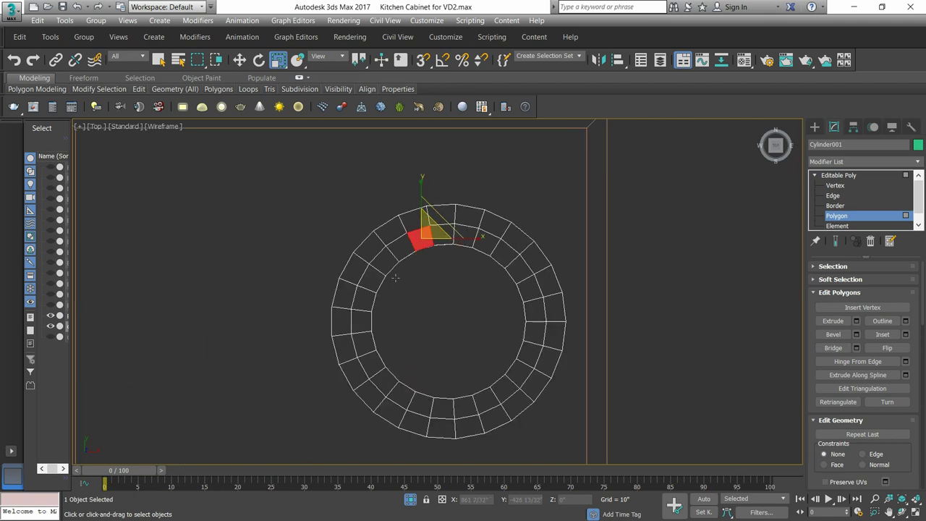
left_click(386, 258, "ctrl")
left_click(363, 297, "ctrl")
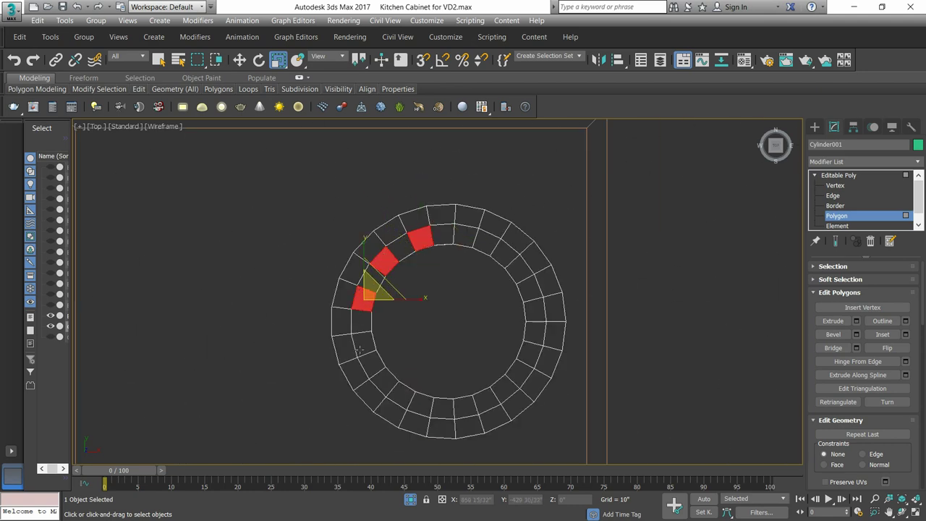
left_click(364, 342, "ctrl")
left_click(384, 381, "ctrl")
left_click(420, 402, "ctrl")
left_click(467, 409, "ctrl")
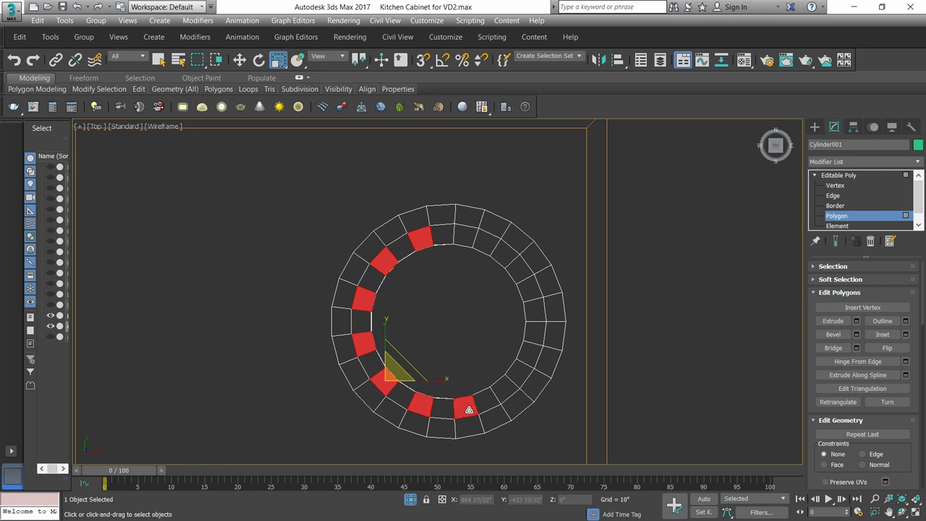
left_click(504, 391, "ctrl")
left_click(530, 353, "ctrl")
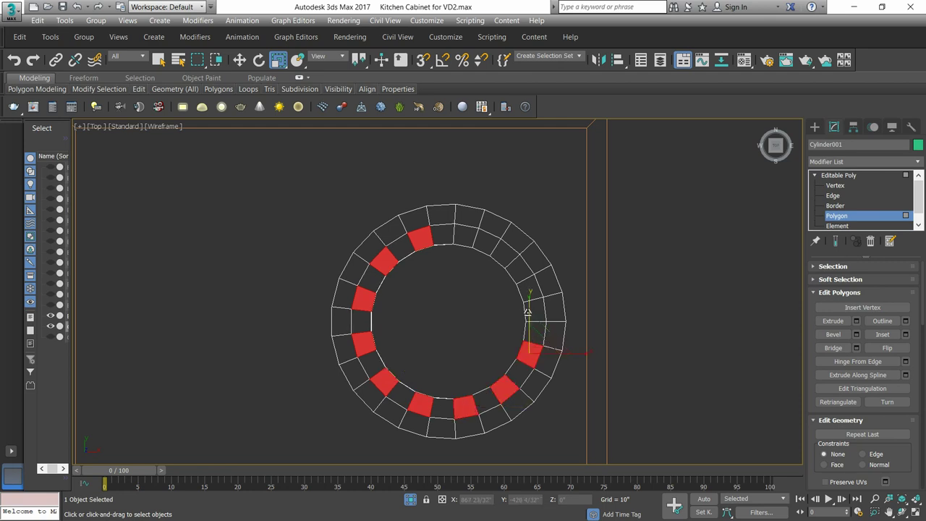
left_click(530, 311, "ctrl")
left_click(519, 269, "ctrl")
left_click(484, 241, "ctrl")
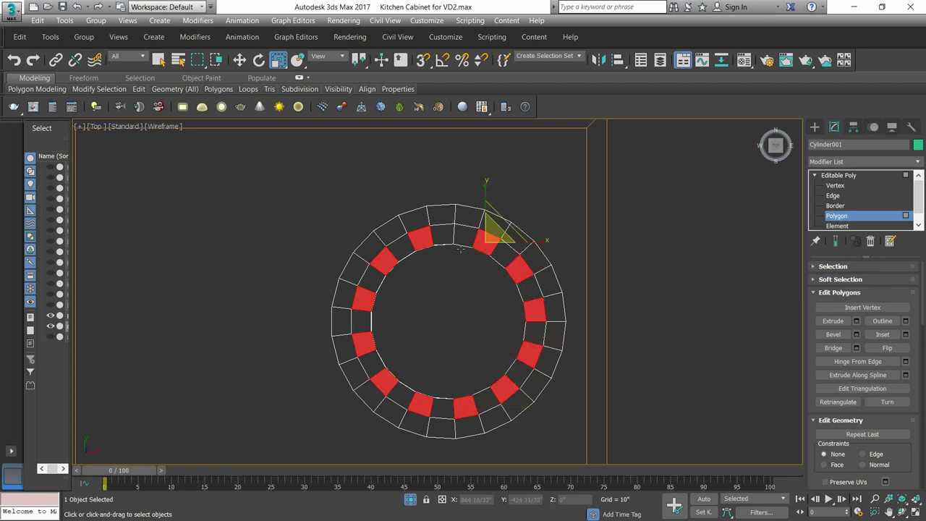
middle_click_drag(425, 405, 432, 366, "alt")
left_click(856, 321)
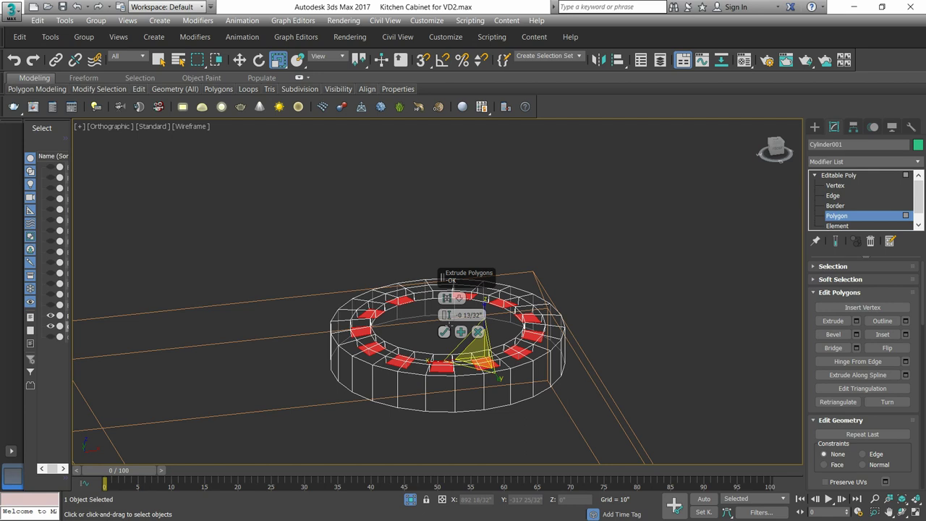
key("F3")
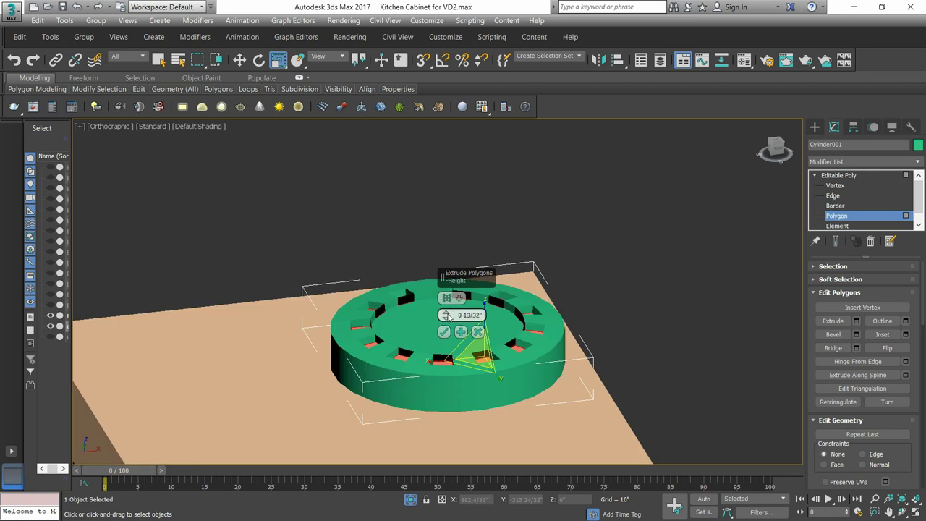
left_click_drag(445, 315, 445, 293)
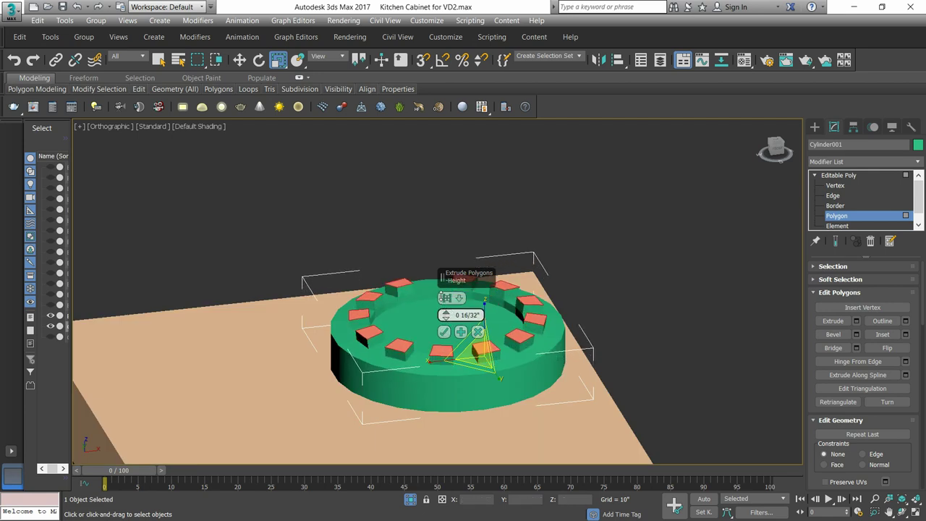
left_click(477, 332)
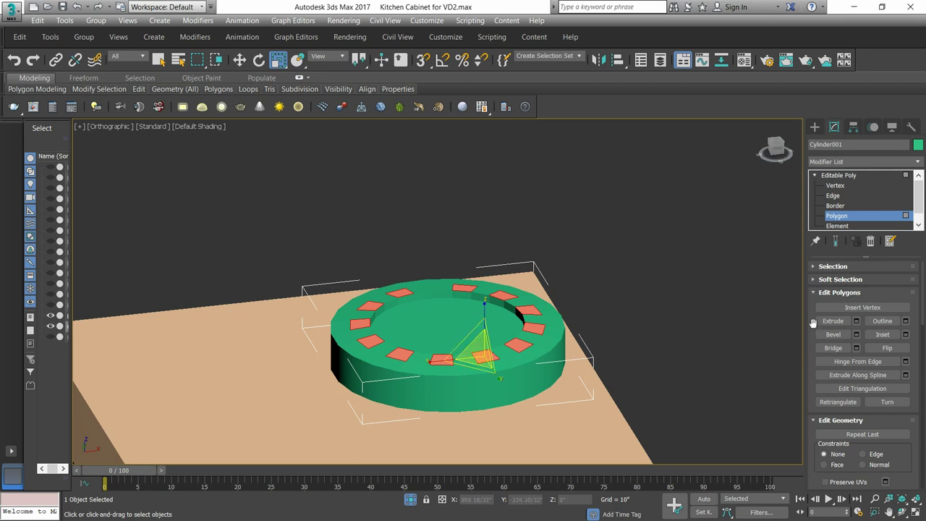
Step: Bevel the 12 selected ring polygons into raised teeth with a height of 0 21/32" and an outline of -0 3/32", and dismiss the autosave warning
left_click(856, 335)
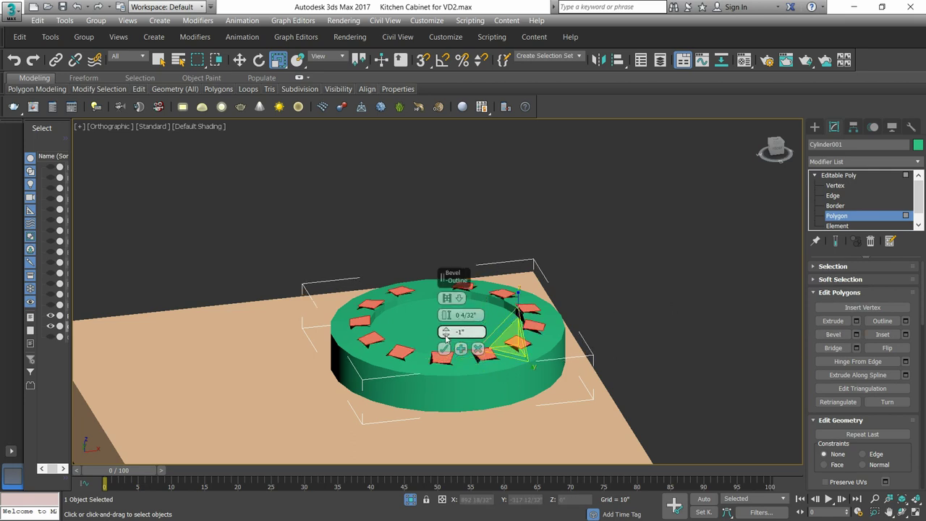
left_click_drag(445, 315, 445, 288)
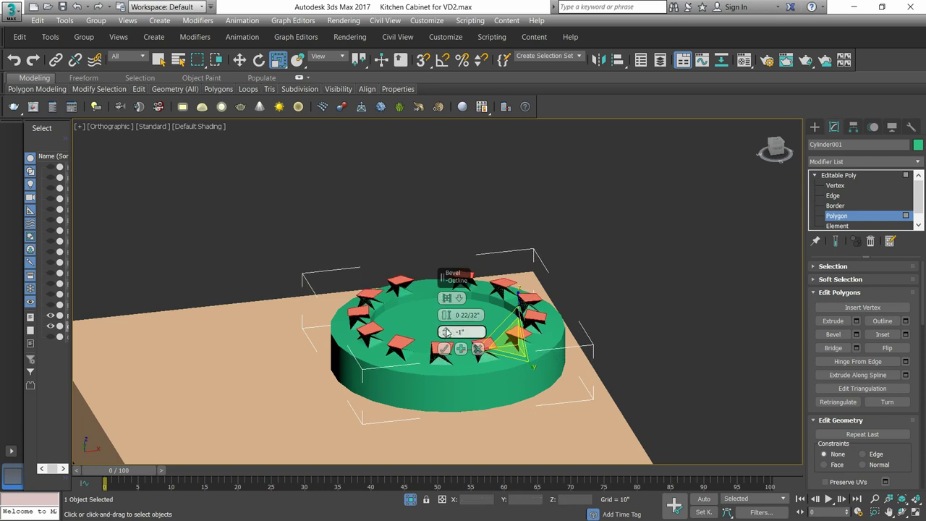
left_click_drag(446, 332, 444, 316)
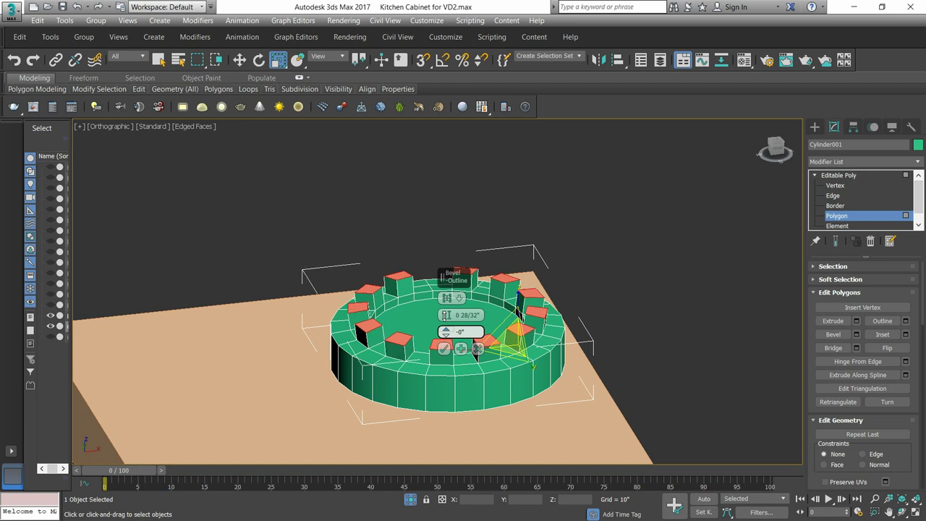
left_click_drag(445, 316, 447, 320)
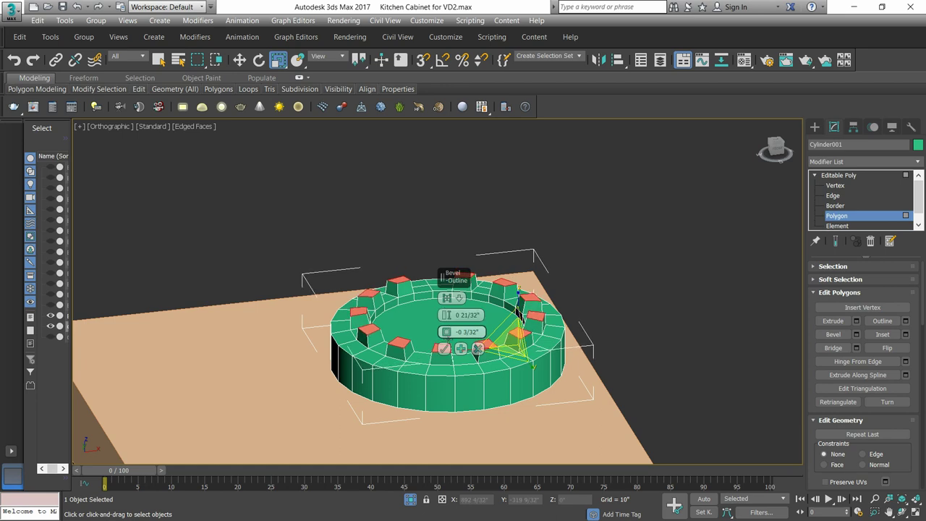
left_click(444, 349)
left_click(710, 241)
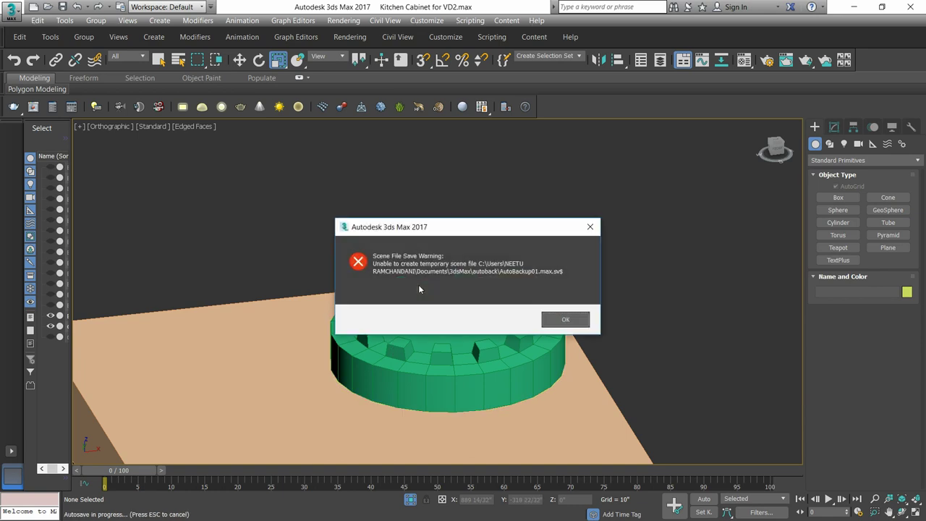
left_click(591, 224)
Step: Copy the burner about 29" along the stove's length in the top view, placing a second burner toward the opposite end
scroll(489, 258, "down", 5)
middle_click_drag(405, 352, 455, 346, "alt")
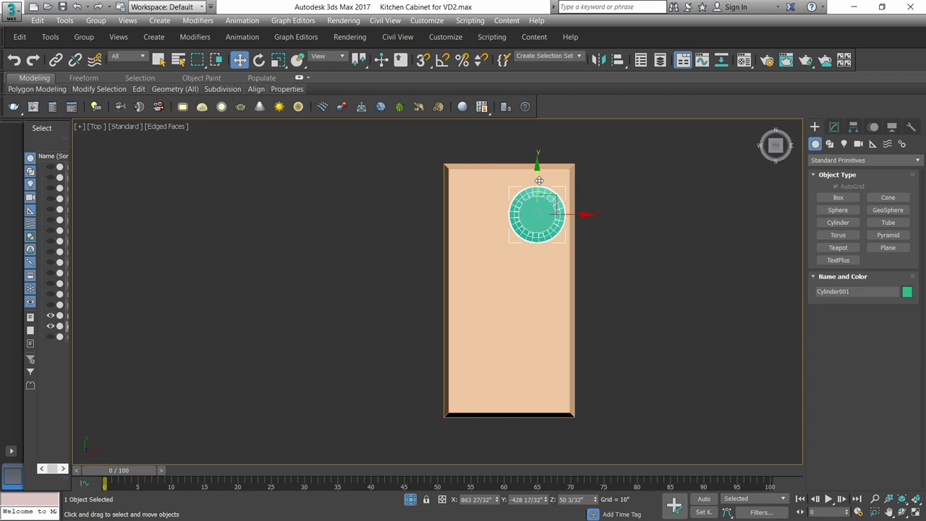
left_click_drag(539, 180, 529, 319, "shift")
left_click(463, 316)
mouse_move(335, 381)
middle_mouse_down("alt")
mouse_move(362, 380)
mouse_move(405, 347)
mouse_move(457, 350)
mouse_move(479, 281)
middle_mouse_up("alt")
scroll(531, 350, "up", 2)
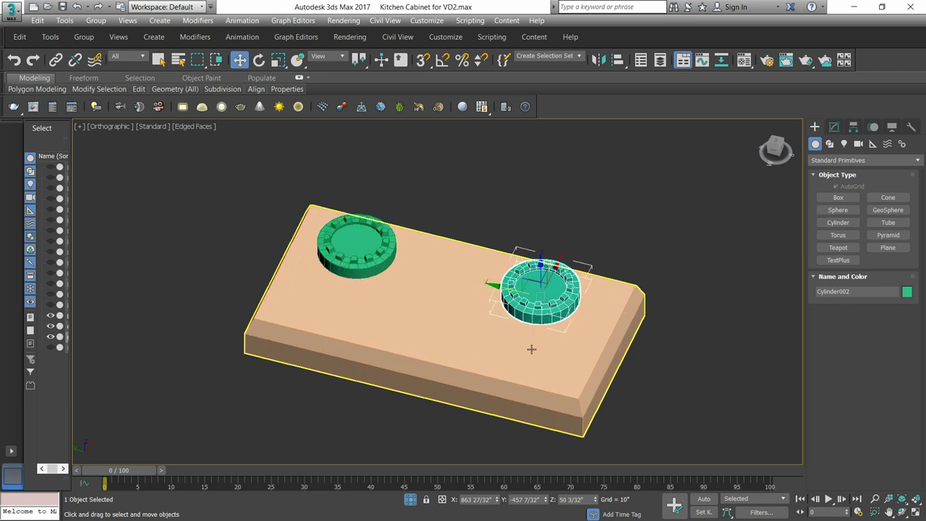
Step: Enter polygon editing on the copied burner and add its recessed centre to the selected tooth tops
middle_click_drag(551, 322, 555, 316)
left_click(834, 128)
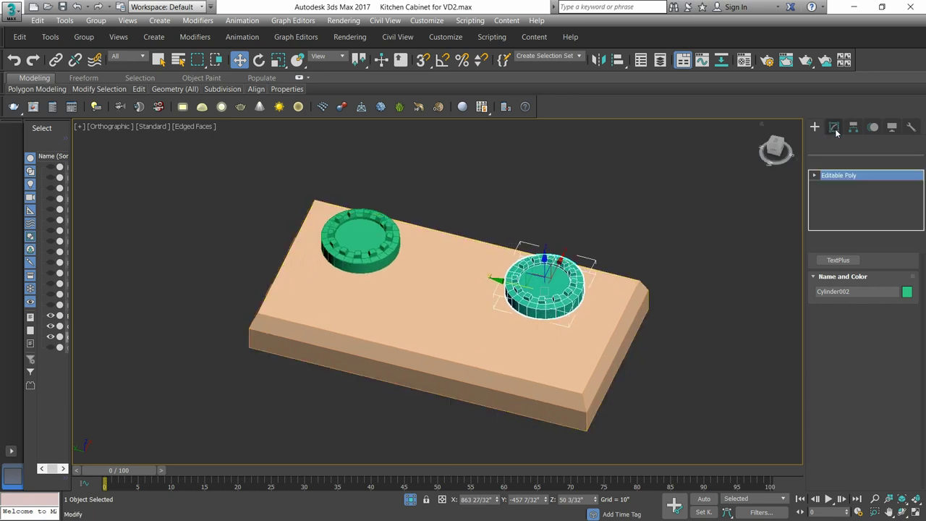
left_click(816, 176)
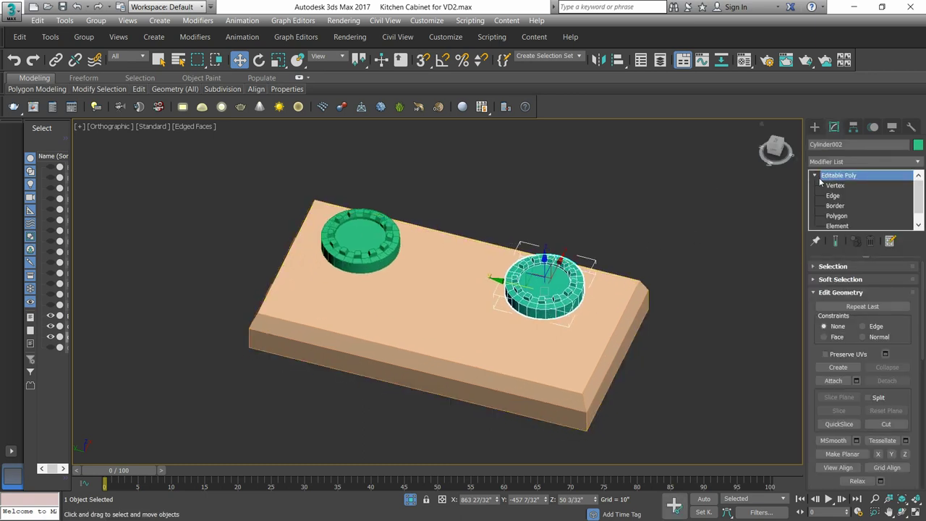
left_click(837, 216)
scroll(543, 276, "up", 2)
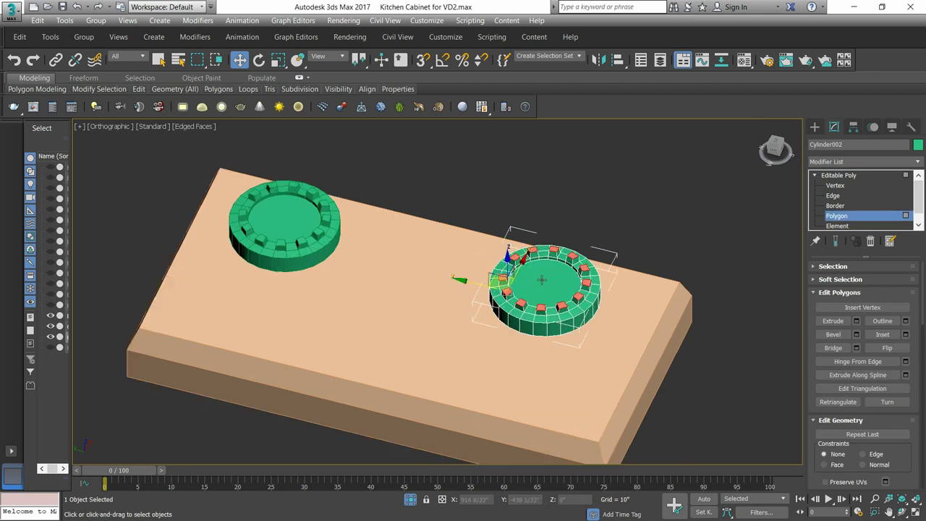
left_click(541, 279)
scroll(535, 269, "up", 2)
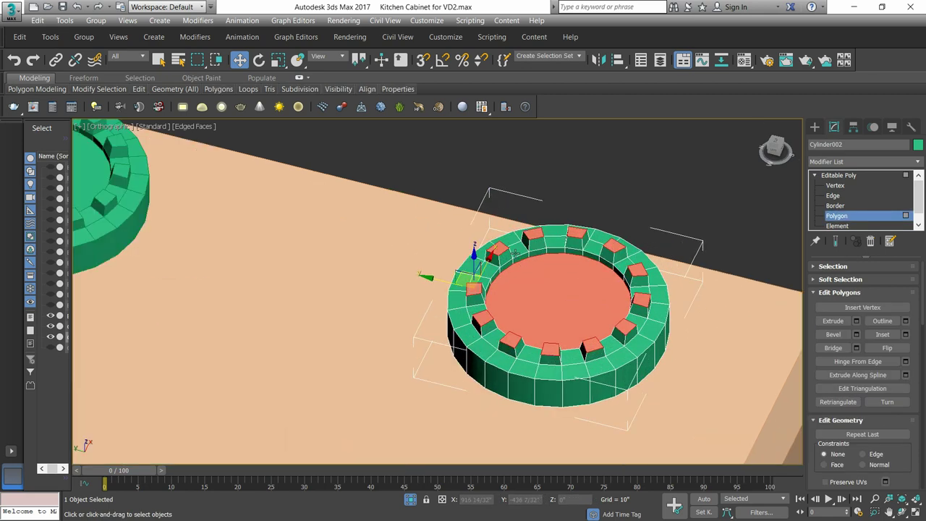
Step: Add the teeth's side faces and the ring polygons between them to the selection, working around the burner's inner ring
left_click(513, 252, "ctrl")
left_click(492, 273, "ctrl")
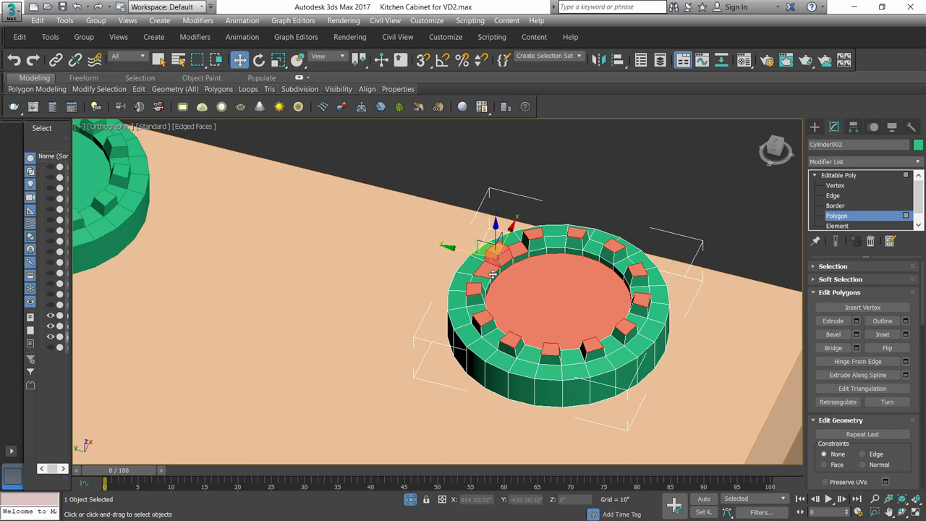
left_click(483, 285, "ctrl")
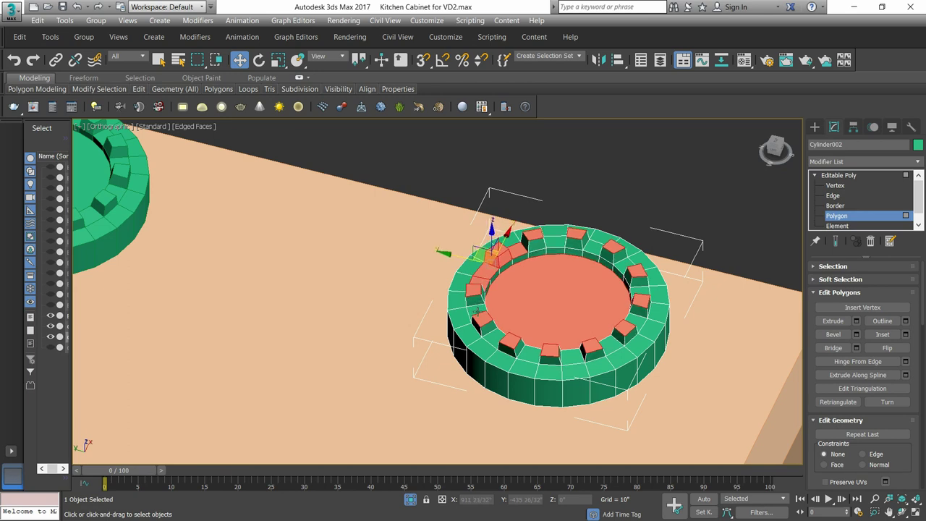
left_click(159, 59)
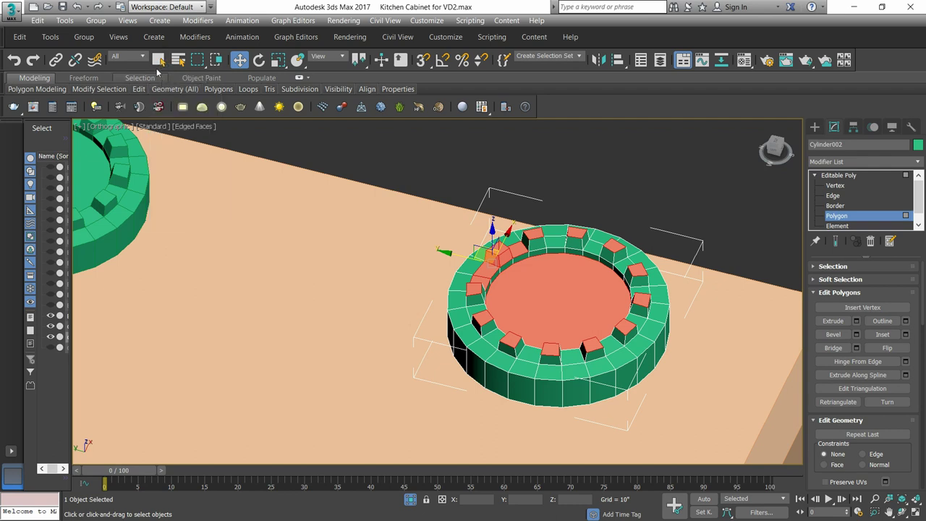
left_click(481, 305, "ctrl")
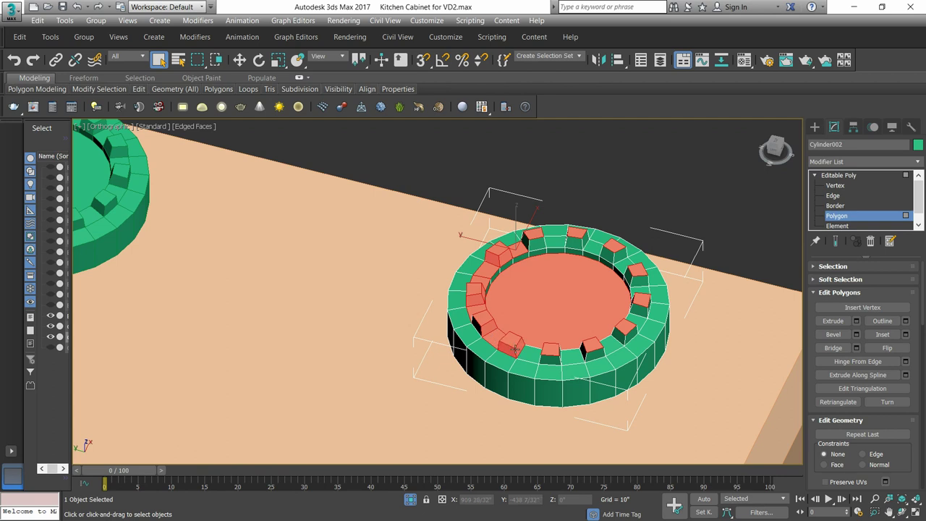
left_click(536, 354, "ctrl")
left_click(555, 355, "ctrl")
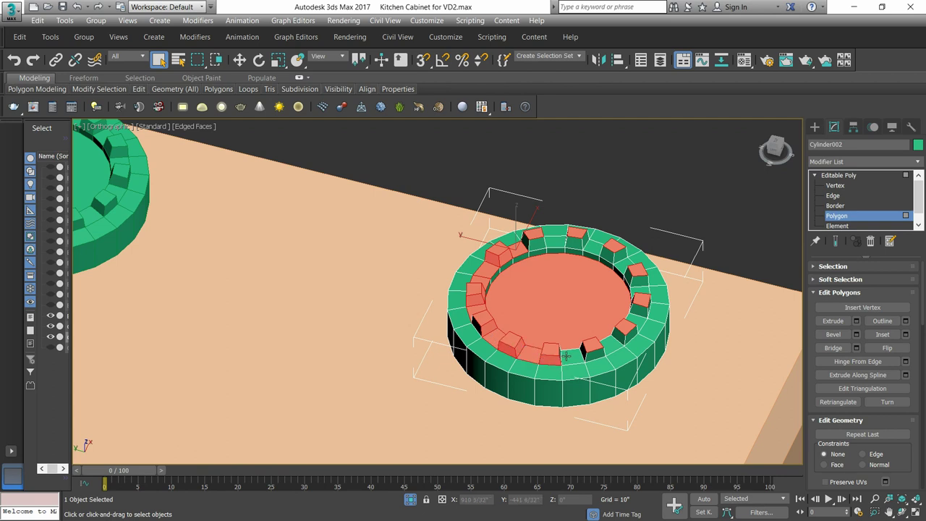
Step: Complete the selection around the rest of the inner ring and deselect the stray polygons on the burner's outer side wall
middle_click_drag(587, 351, 658, 300, "alt")
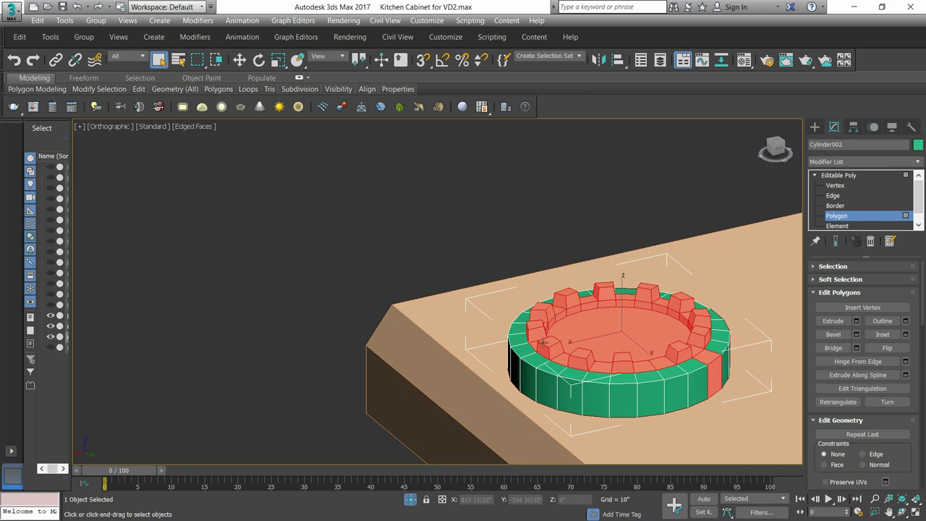
middle_click_drag(528, 337, 703, 369, "alt")
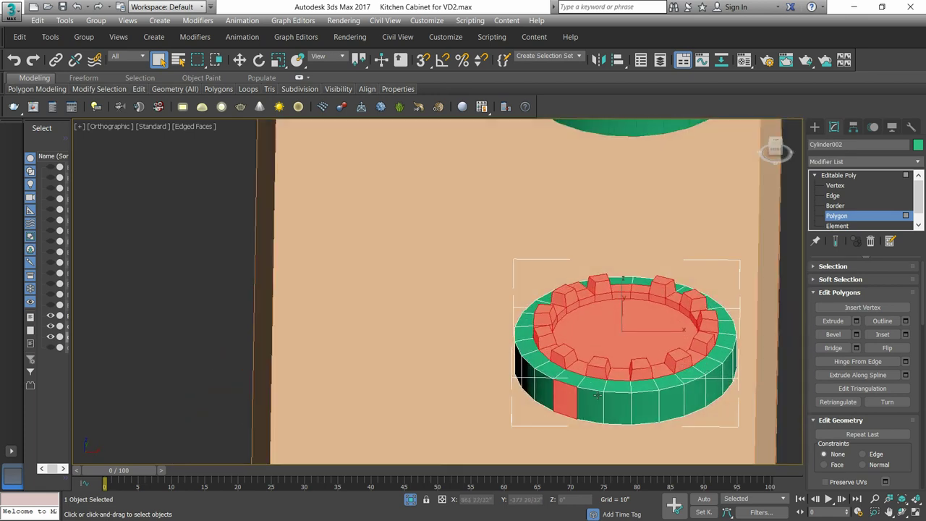
left_click(572, 400, "alt")
scroll(560, 303, "down", 4)
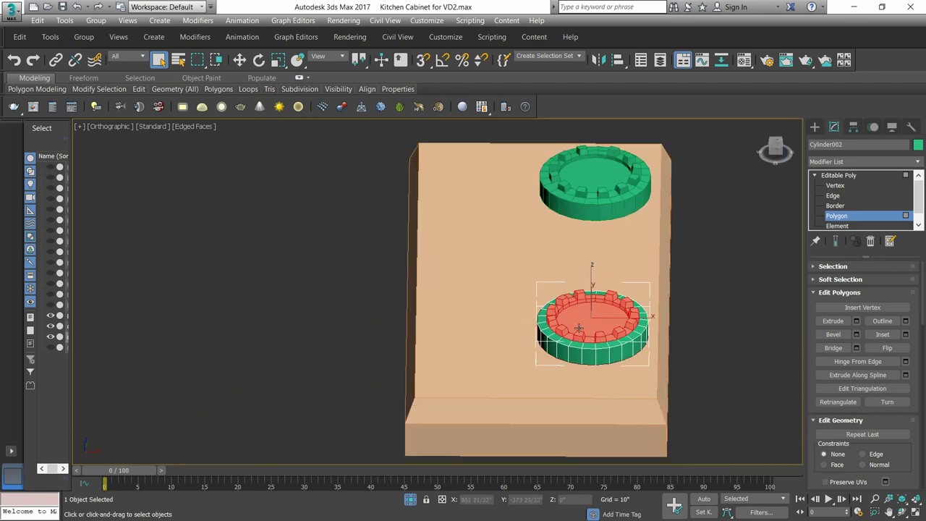
middle_click_drag(565, 332, 683, 324, "alt")
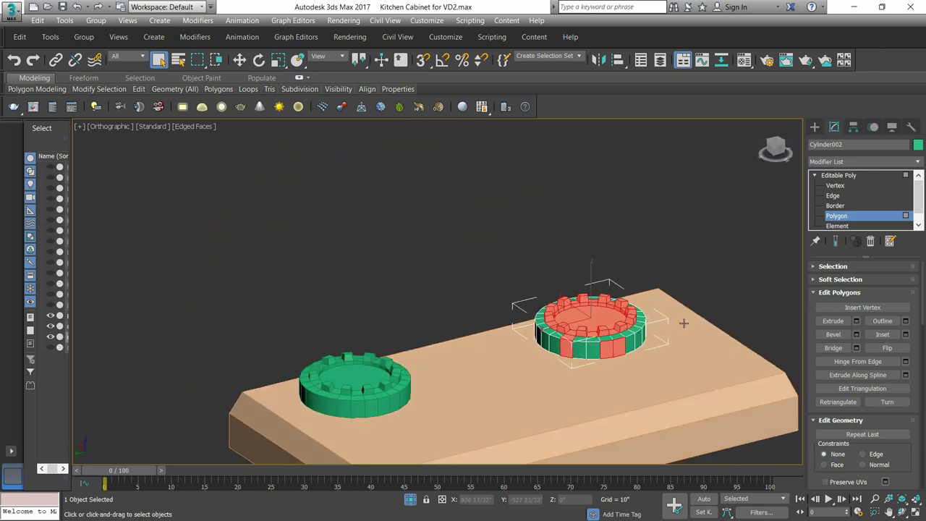
left_click(564, 343, "alt")
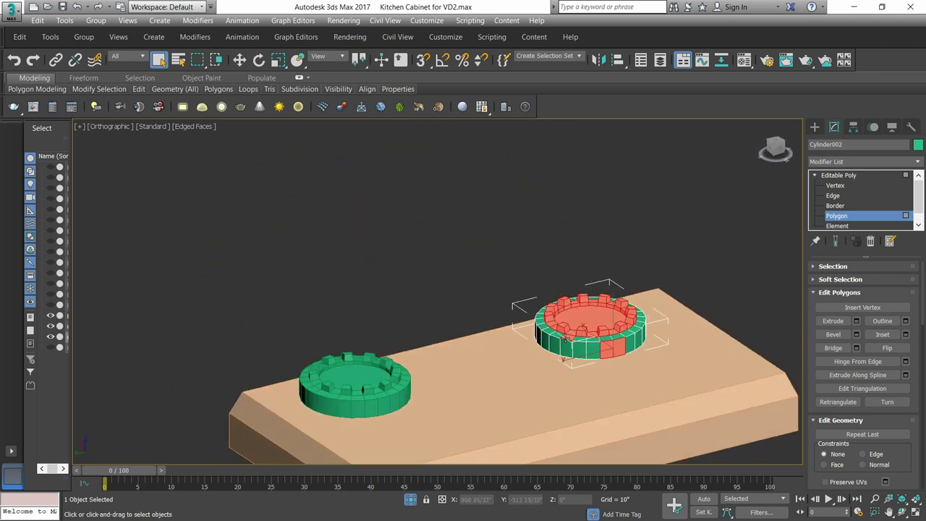
left_click(612, 347, "alt")
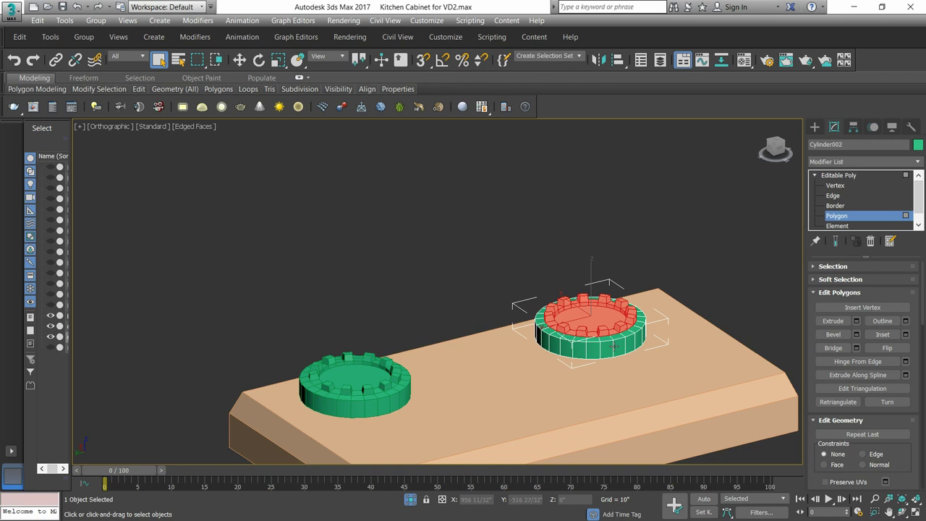
middle_click_drag(606, 356, 579, 336, "alt")
scroll(579, 336, "up", 3)
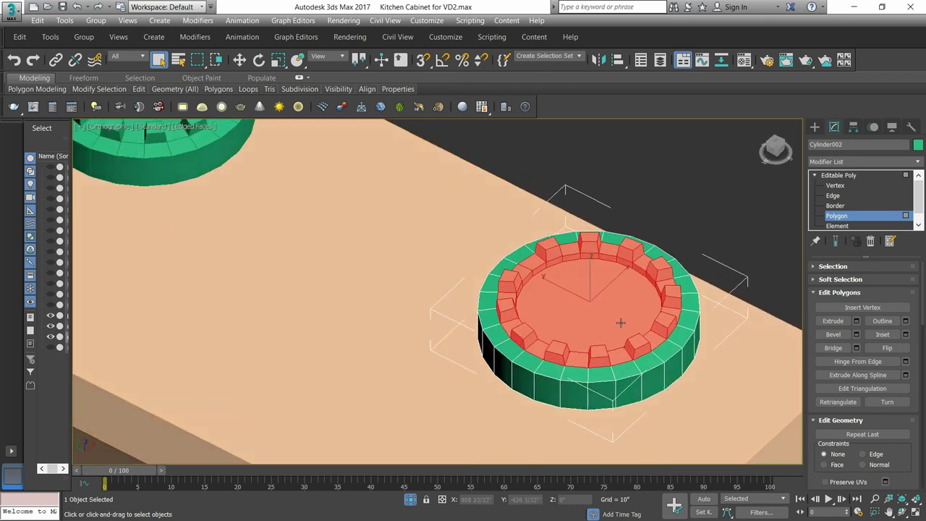
Step: Detach the selected centre, ring and teeth from the second burner as a separate object named Object002
right_click(629, 286)
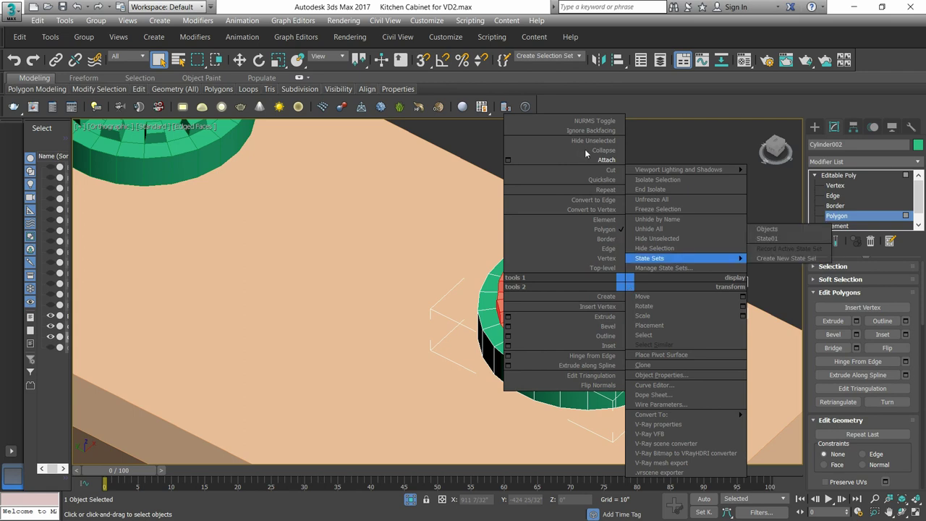
mouse_move(677, 169)
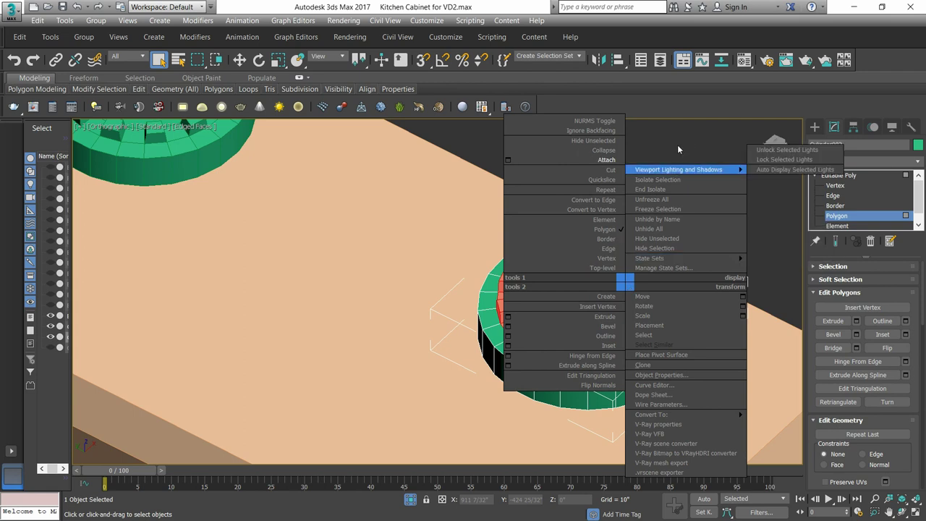
left_click(677, 149)
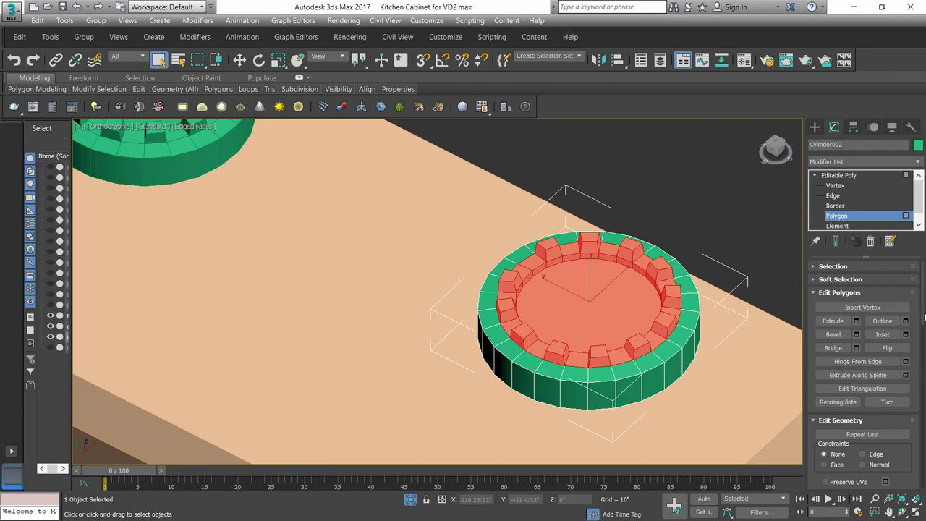
scroll(921, 307, "down", 5)
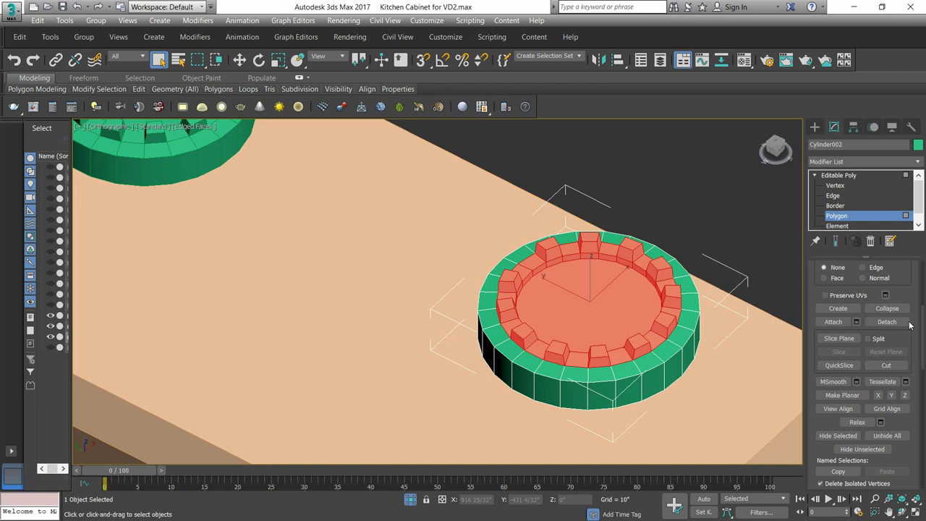
left_click(887, 322)
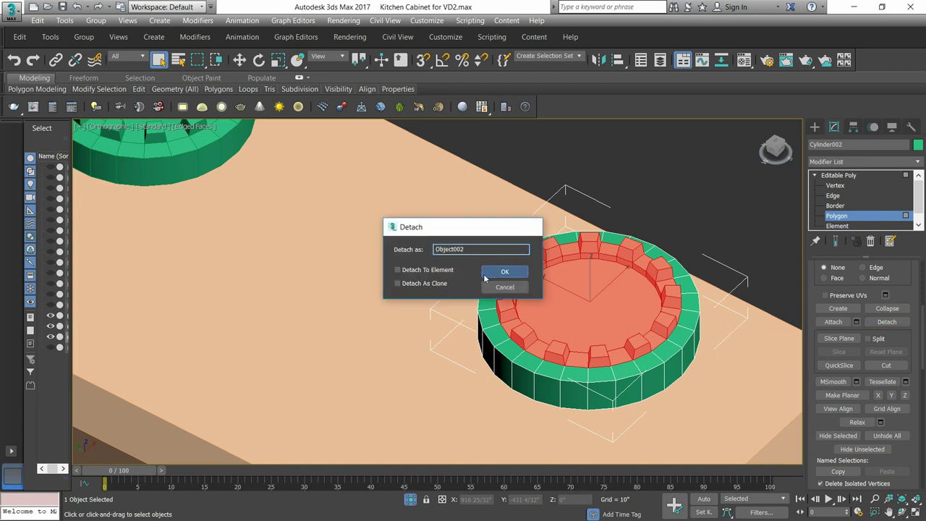
left_click(503, 269)
Step: Leave polygon editing on the second burner and select the detached toothed piece as an object
scroll(486, 251, "down", 5)
scroll(486, 251, "down", 2)
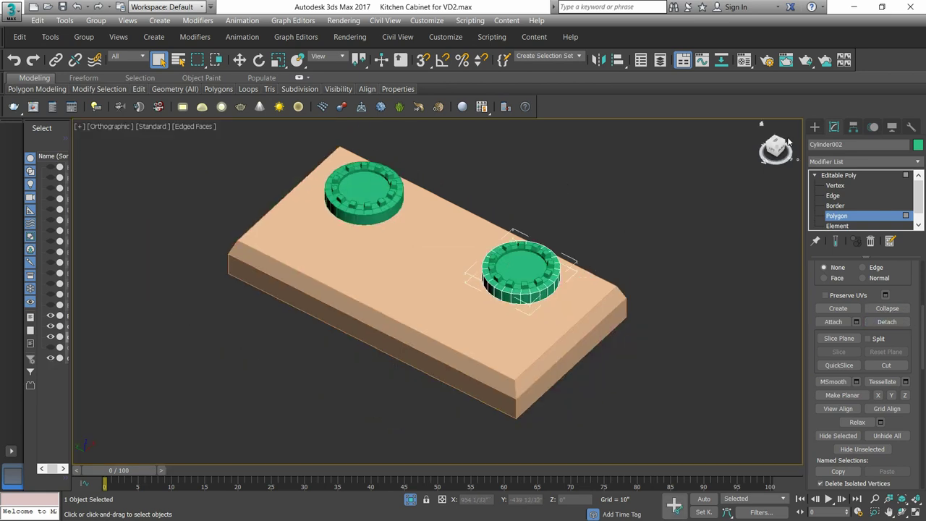
left_click(839, 175)
left_click(814, 126)
left_click(720, 178)
left_click(526, 262)
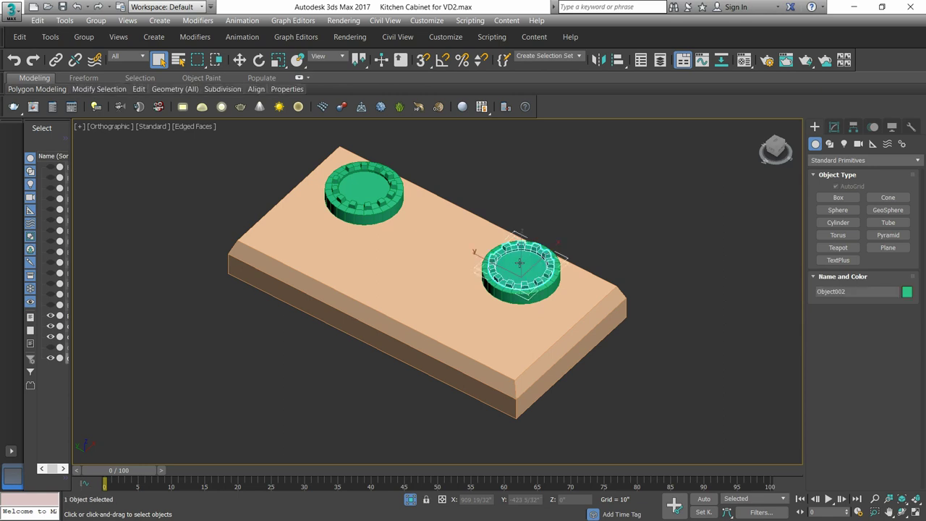
Step: Make two copies of the detached toothed piece, placing one beside each large burner along the stove's other long side
key("w")
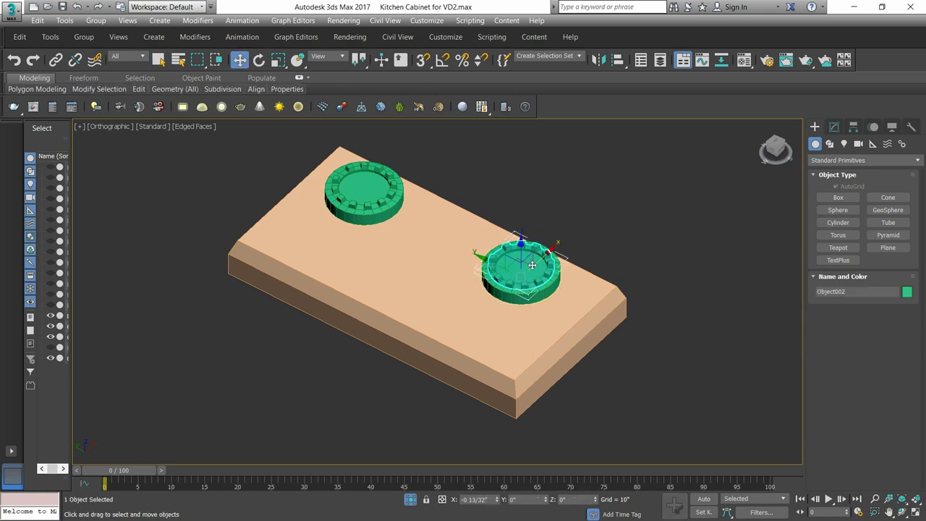
mouse_move(533, 289)
left_mouse_down("shift")
mouse_move(472, 325)
mouse_move(288, 233)
left_mouse_up("shift")
left_click(465, 317)
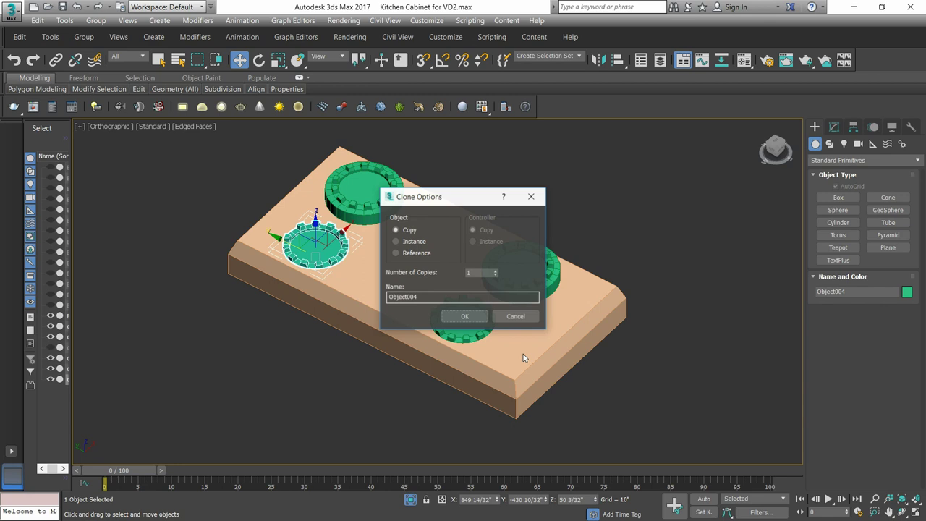
left_click(481, 315)
Step: Clear the selection and end the stove's isolation to bring back the rest of the kitchen
left_click(668, 270)
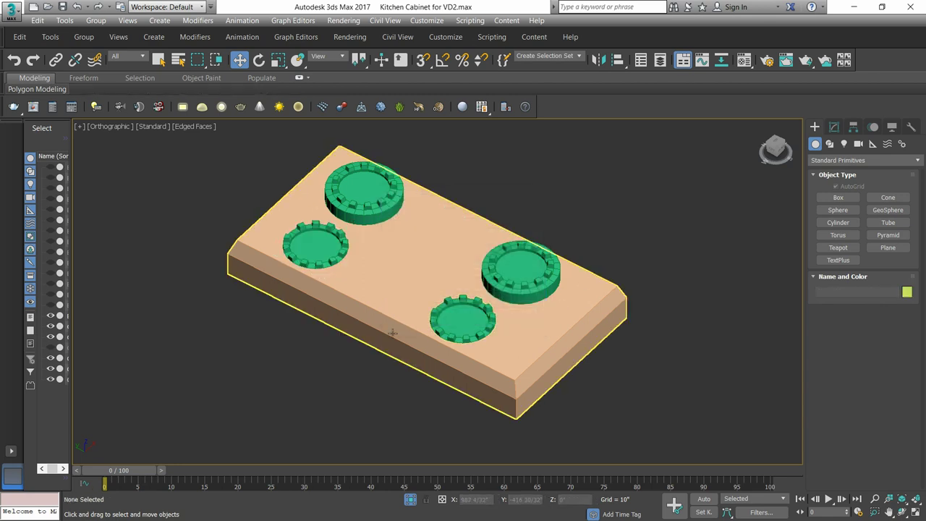
left_click(414, 501)
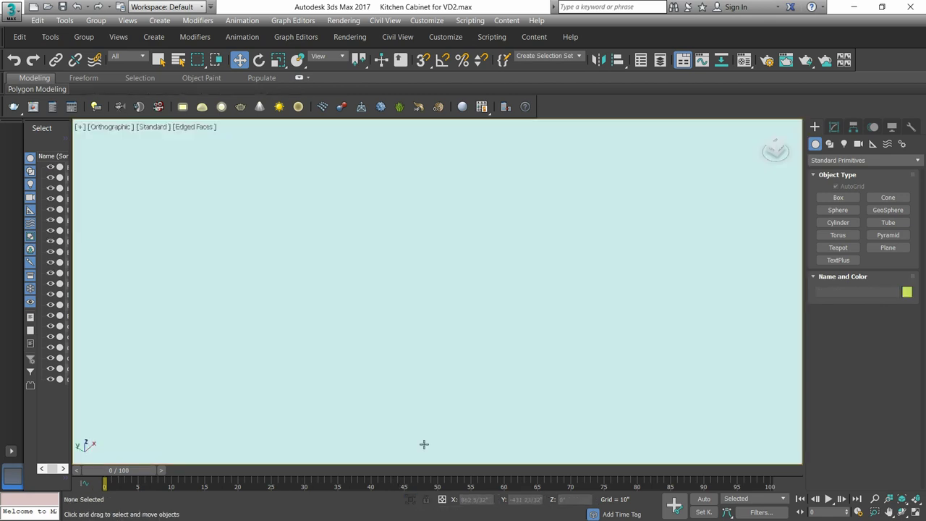
scroll(430, 358, "down", 2)
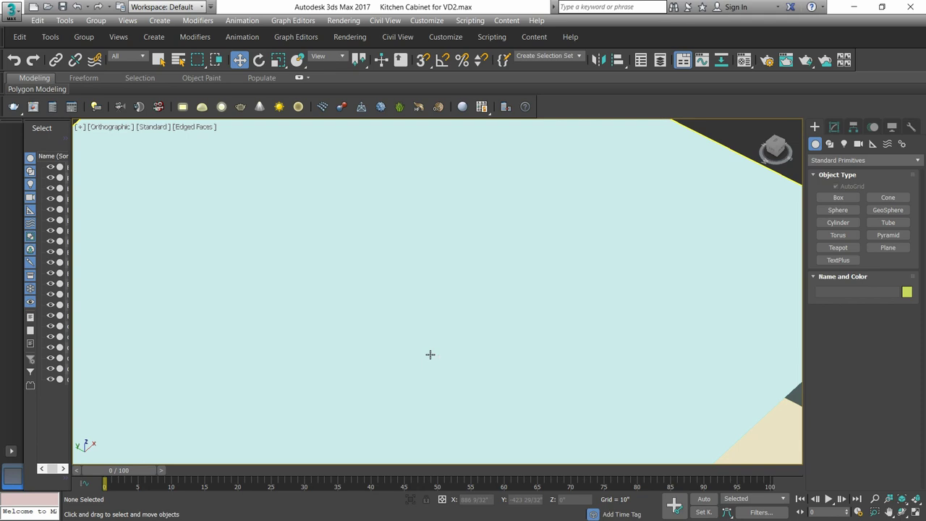
Step: Attach the four green toothed burners to the stove's beveled body as one object
scroll(422, 340, "down", 5)
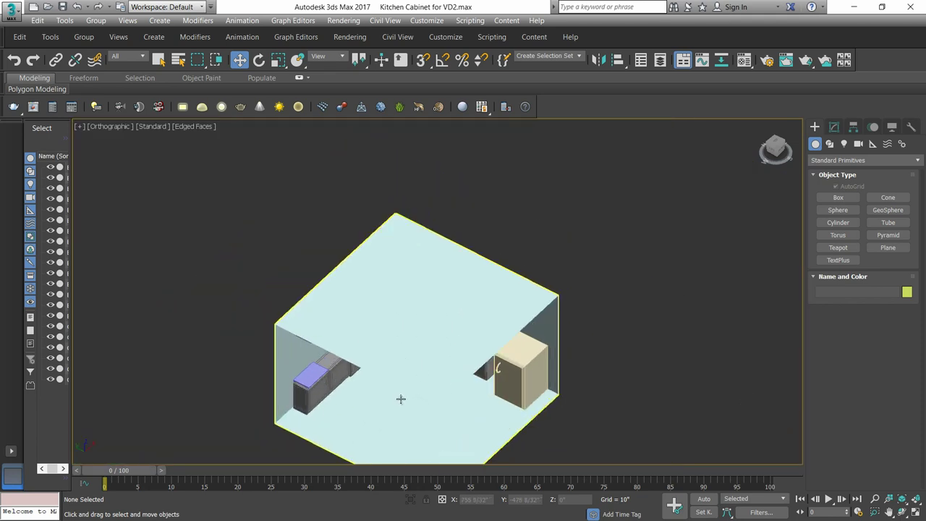
middle_click_drag(398, 400, 447, 317, "alt")
scroll(444, 338, "up", 4)
scroll(449, 322, "up", 5)
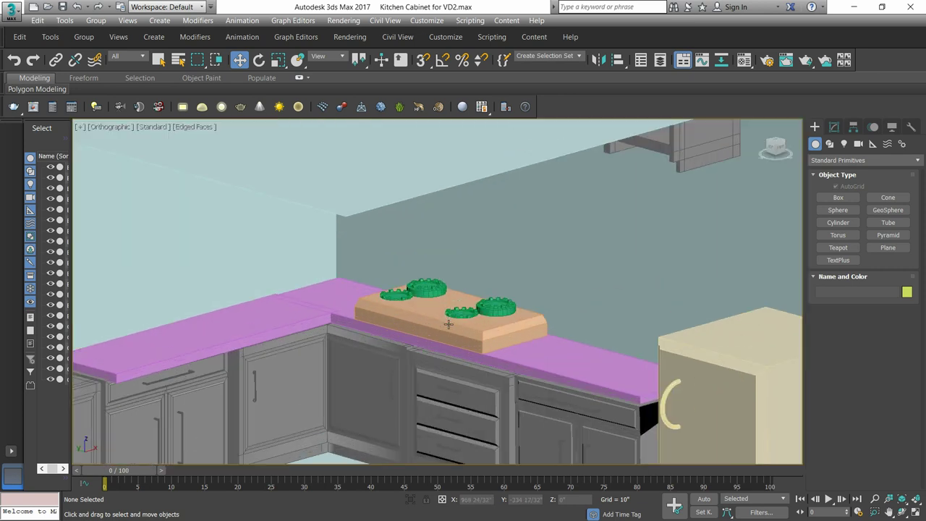
middle_click_drag(418, 318, 439, 234, "alt")
scroll(443, 295, "down", 2)
middle_click_drag(432, 312, 447, 344)
scroll(460, 274, "up", 4)
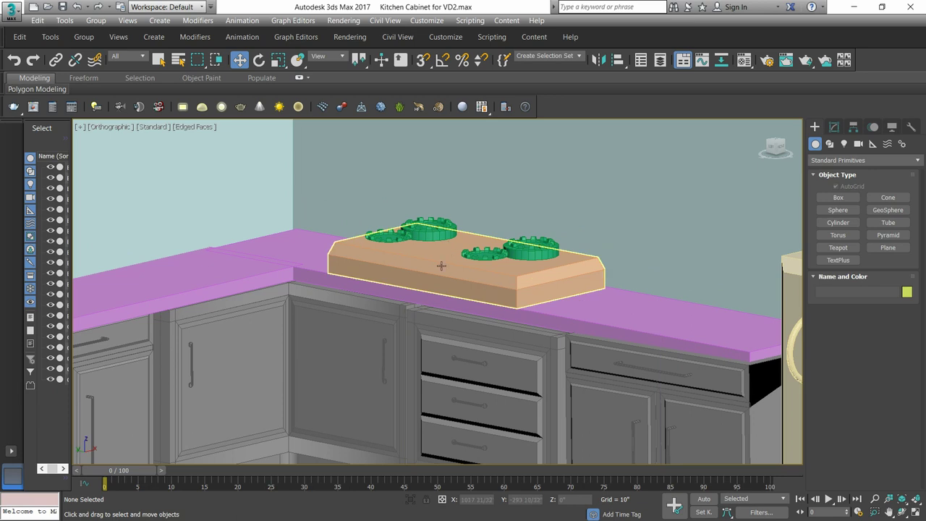
left_click(442, 265)
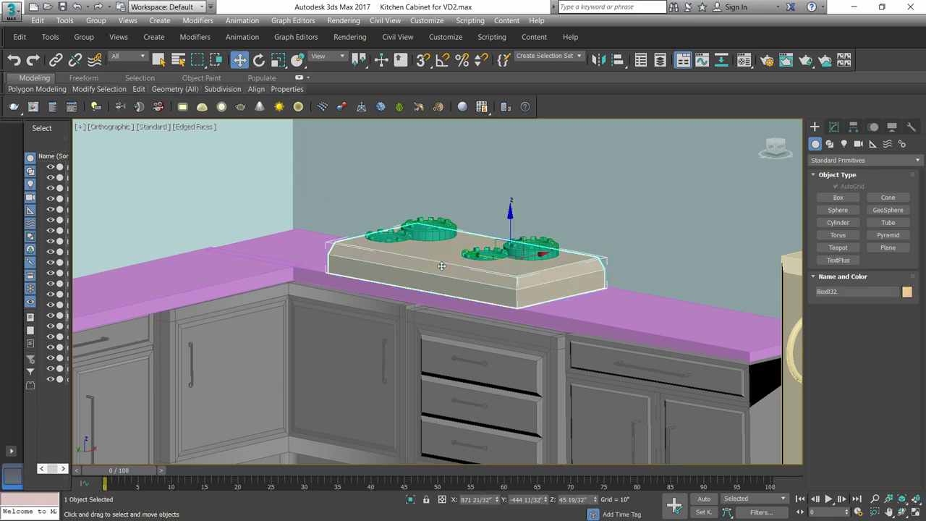
right_click(441, 265)
left_click(376, 210)
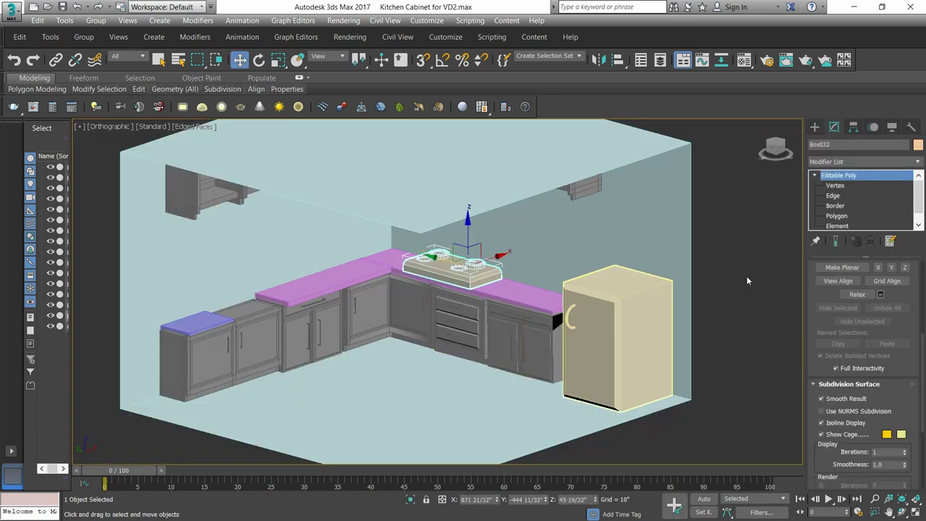
Step: Shift the stove slightly lower on the purple countertop and clear the selection
left_click(815, 127)
left_click(722, 210)
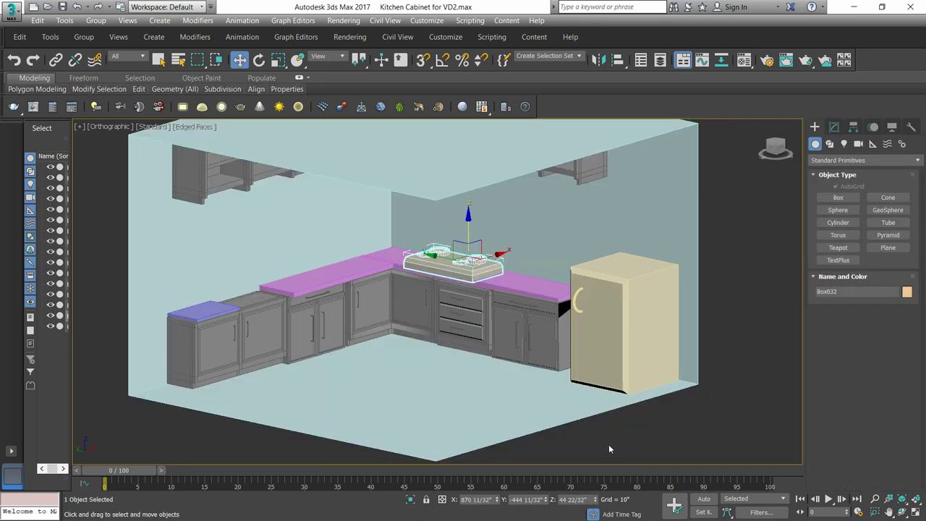
left_click(608, 444)
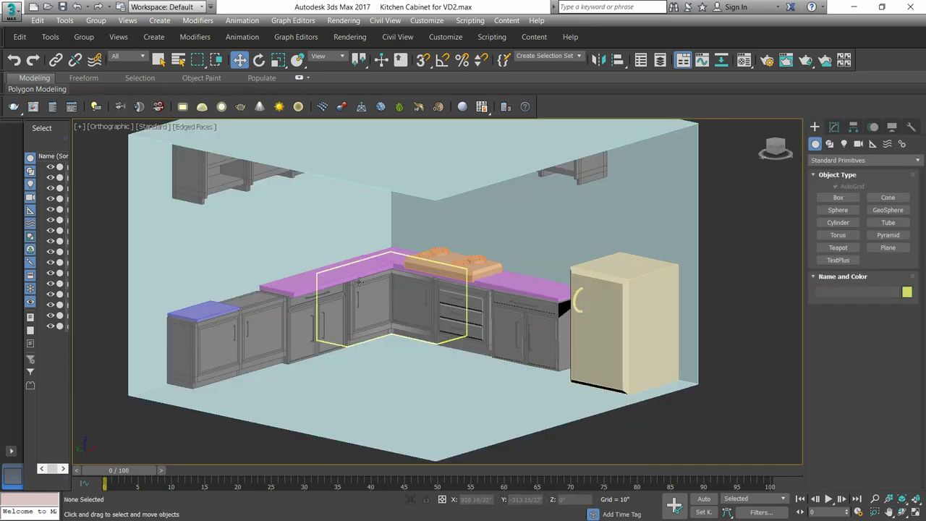
scroll(365, 268, "up", 6)
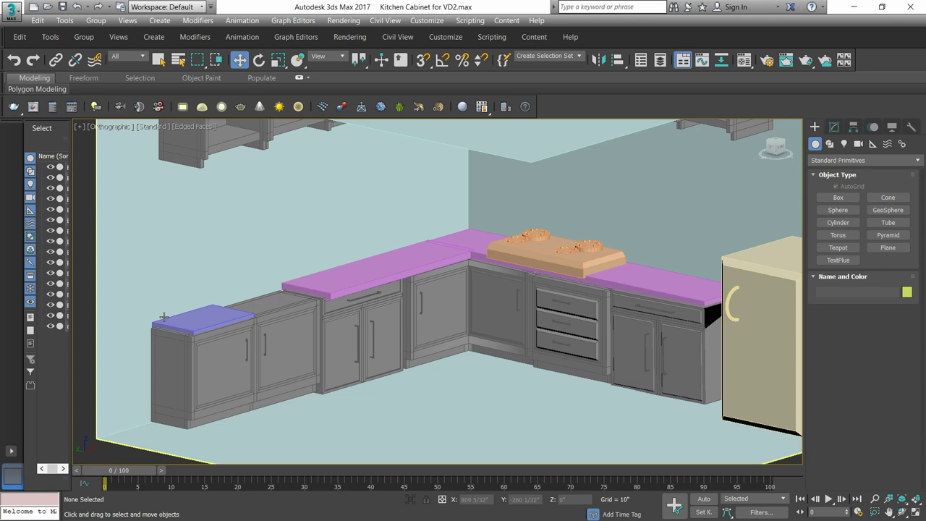
scroll(164, 317, "up", 5)
middle_click_drag(298, 293, 331, 255)
left_click(362, 311)
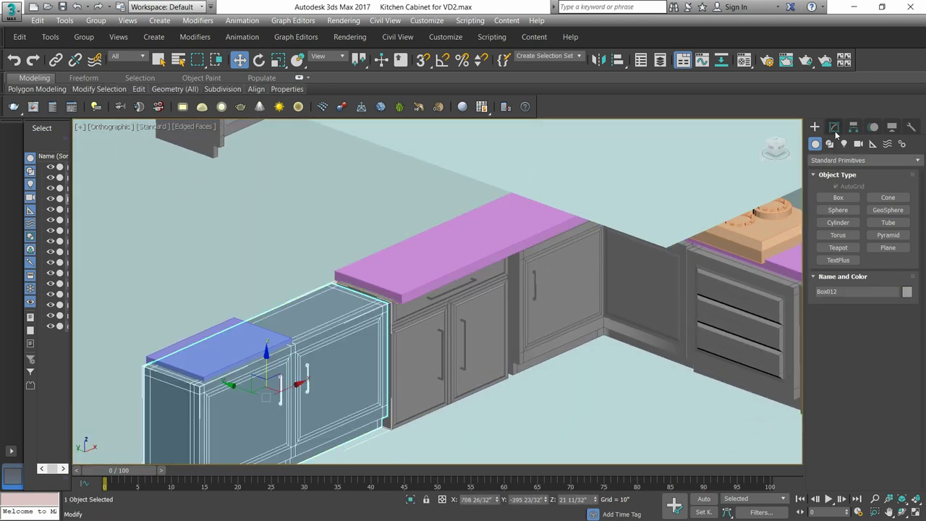
left_click(835, 130)
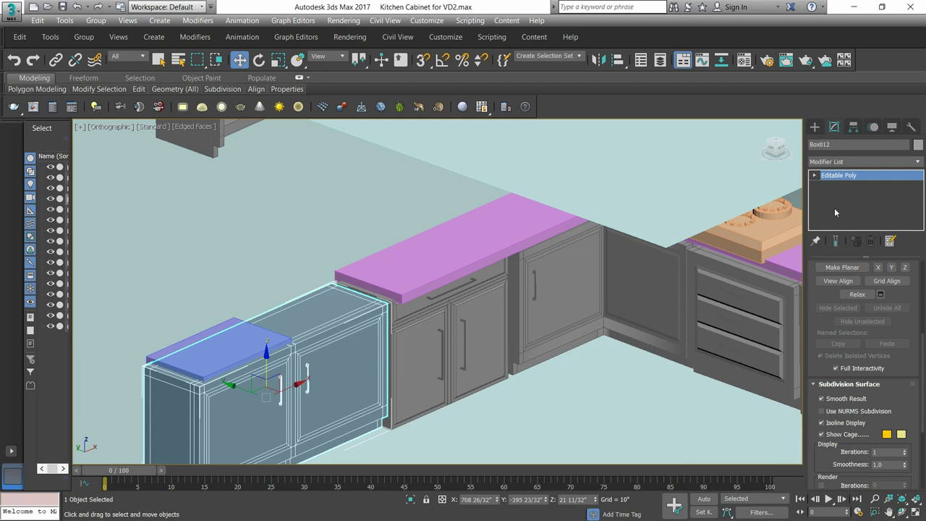
left_click(816, 176)
left_click(831, 217)
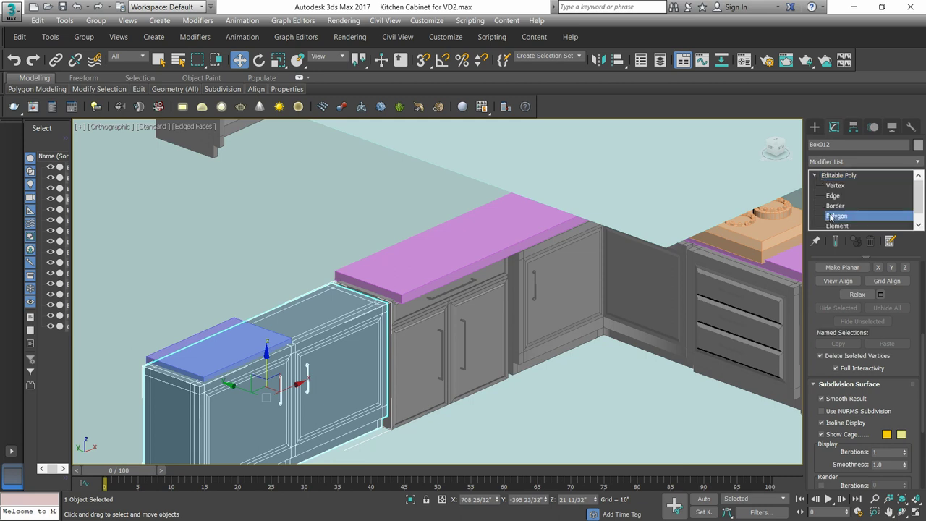
left_click(305, 317)
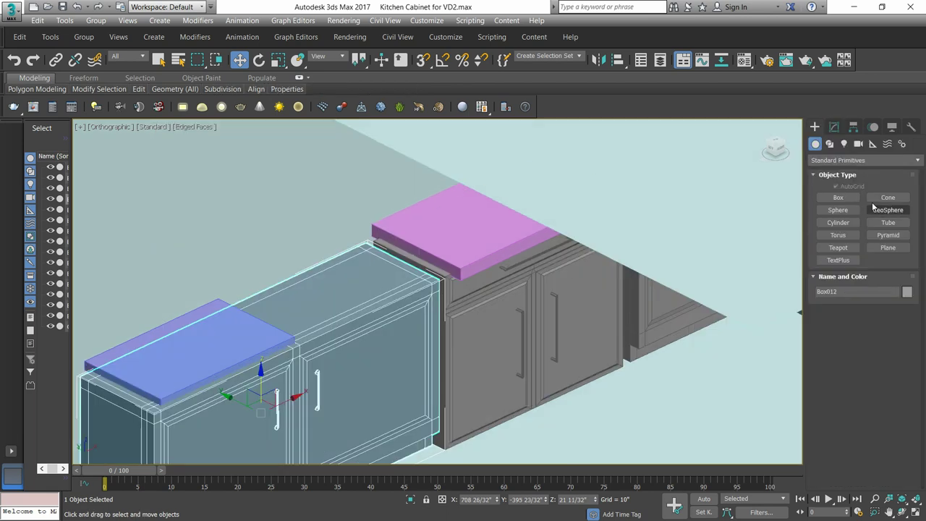
Step: Try to create a thin box across the end cabinet's uncovered top beside the purple countertop
left_click(833, 196)
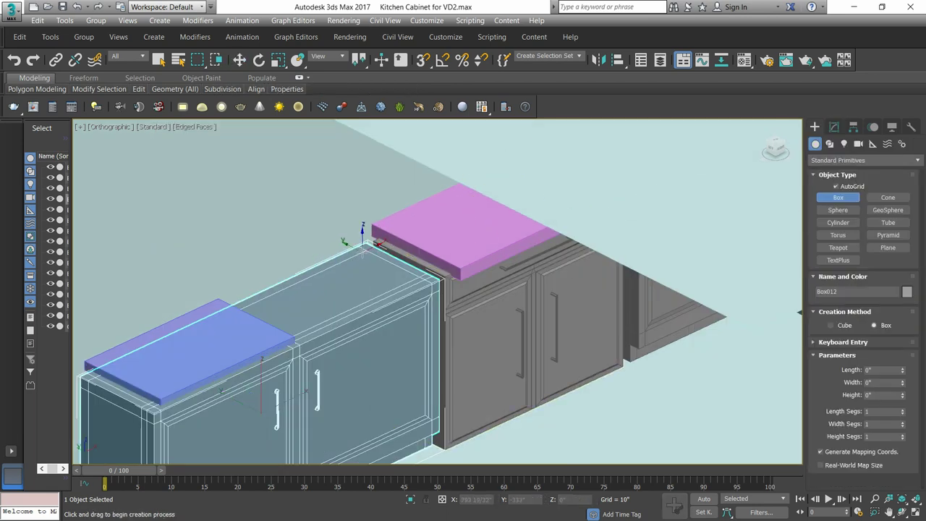
left_click_drag(366, 246, 423, 279)
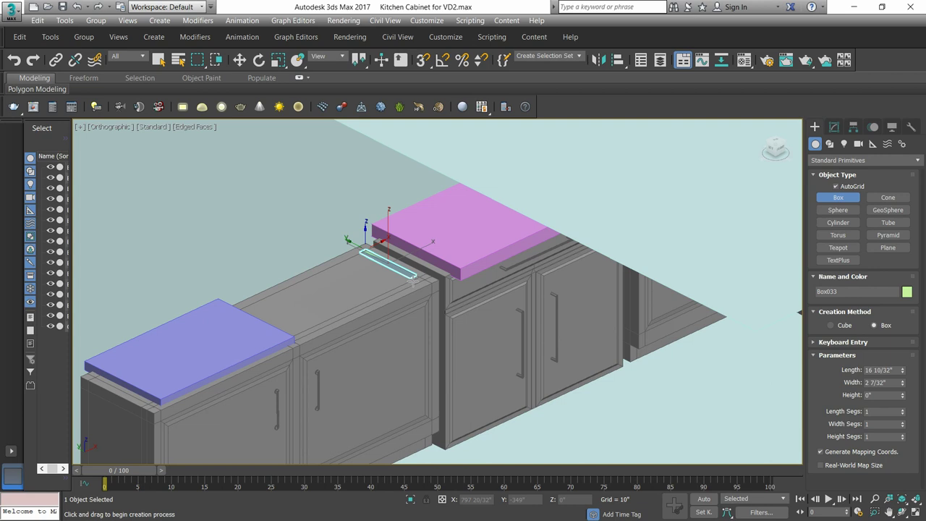
left_click(391, 242)
left_click(366, 291)
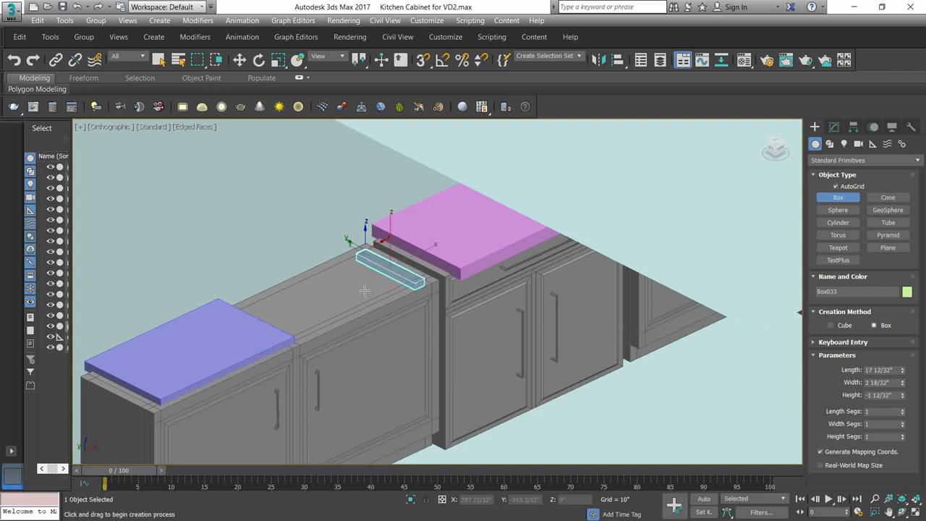
key("ctrl+z")
Step: Create a box about 37 by 17 by 18 inches on the end cabinet's uncovered top and raise it about 10 inches
middle_click_drag(257, 431, 214, 425, "alt")
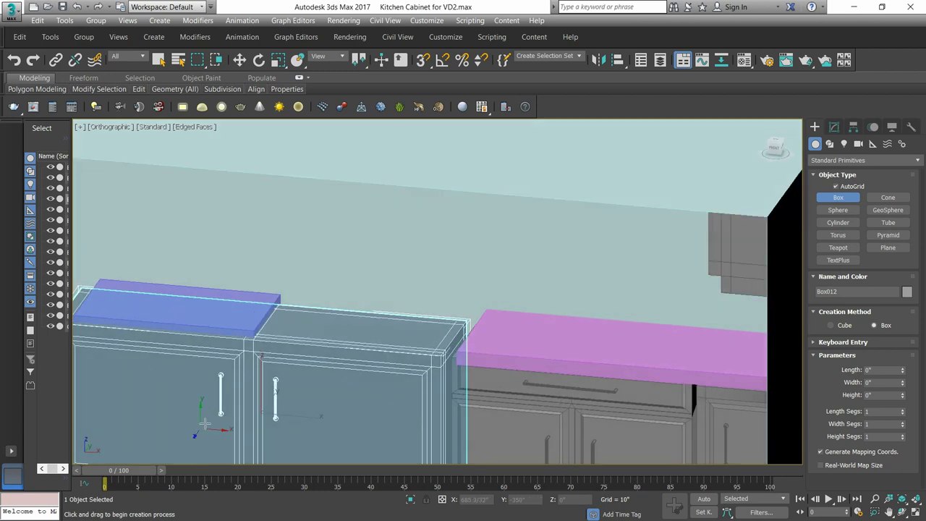
left_click_drag(277, 307, 434, 349)
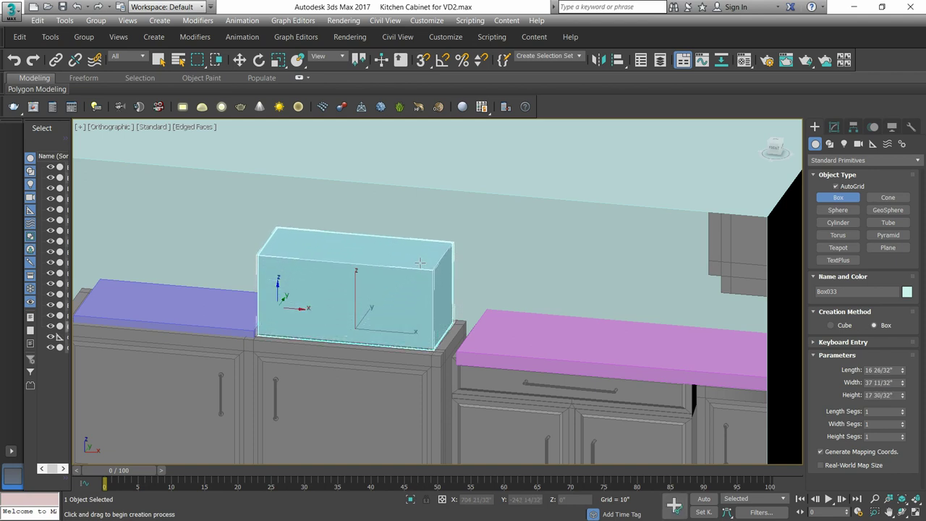
left_click(419, 260)
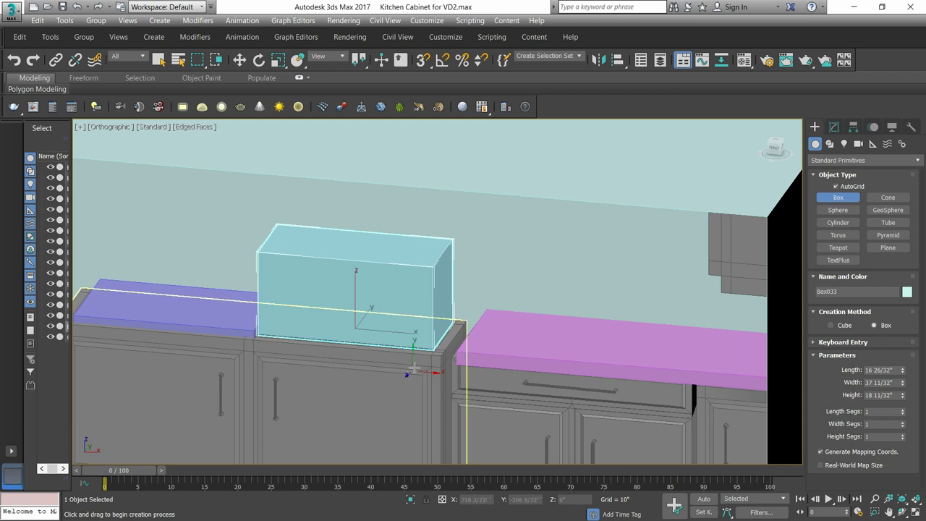
middle_click_drag(413, 372, 426, 355)
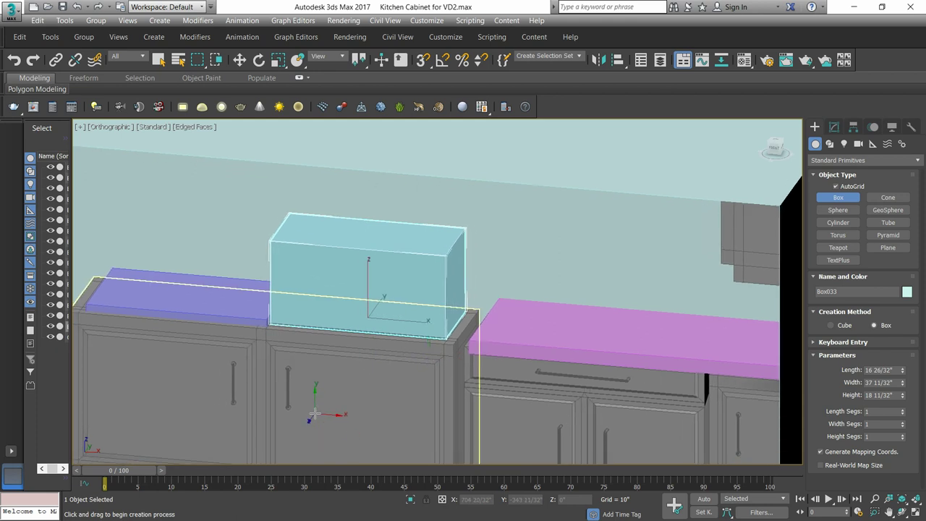
key("w")
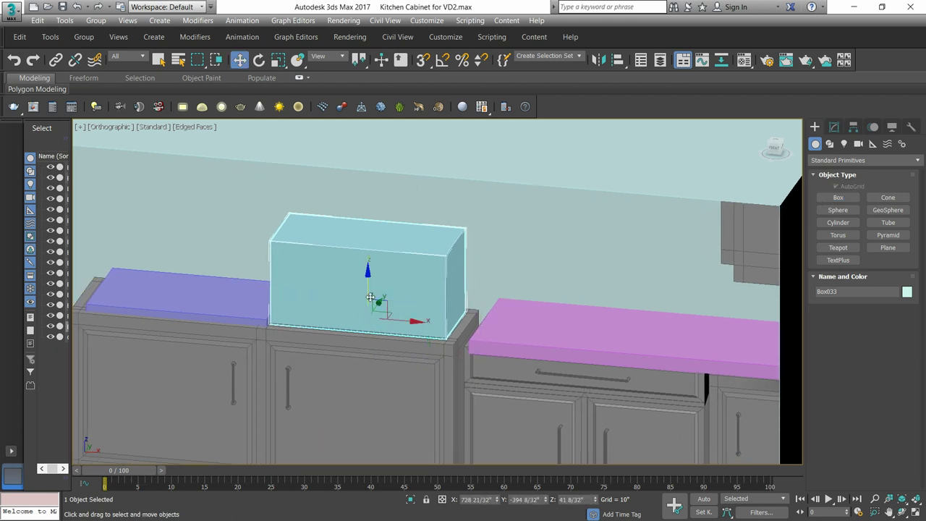
left_click_drag(368, 295, 369, 249)
Step: Delete the end cabinet's top polygon beneath the raised box and leave polygon editing
left_click(405, 326)
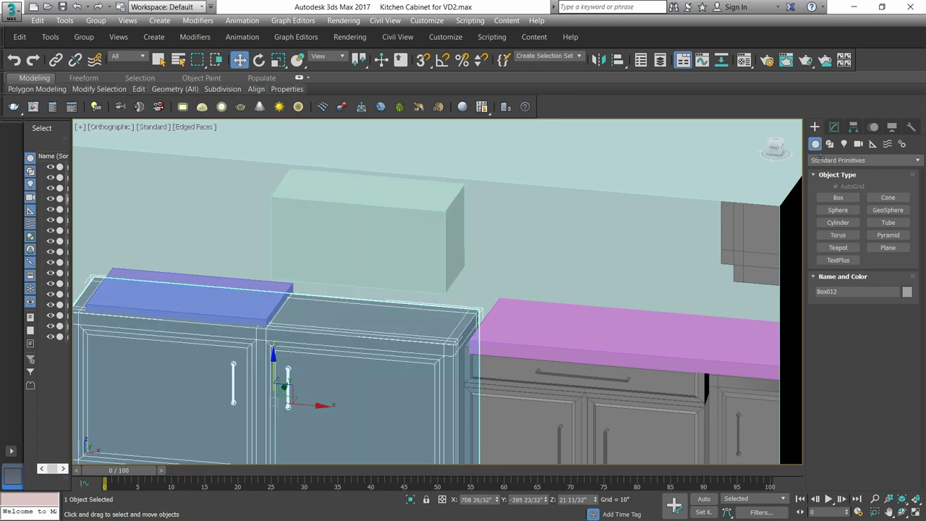
left_click(834, 127)
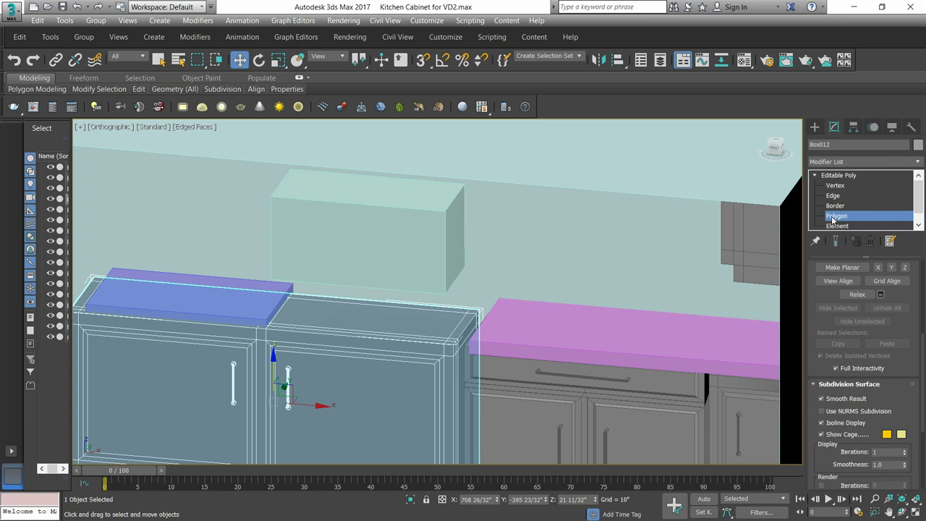
left_click(380, 326)
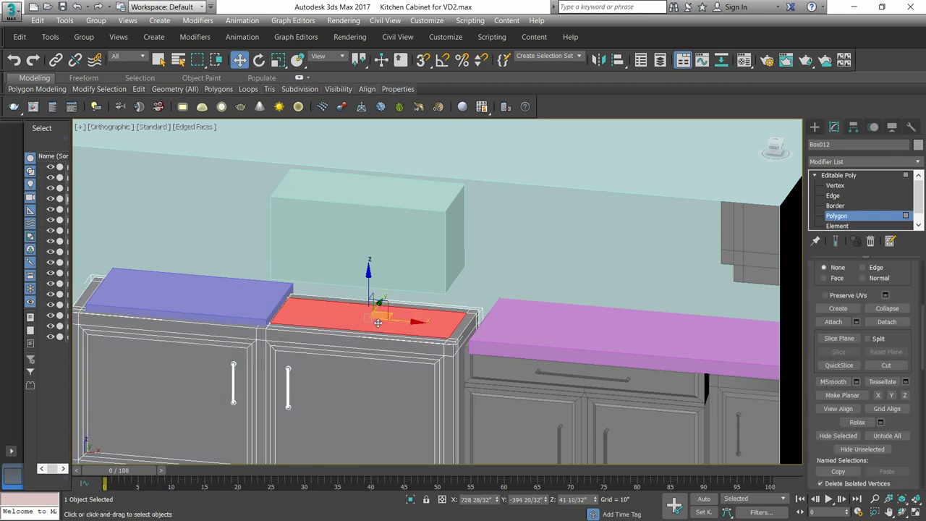
key("Delete")
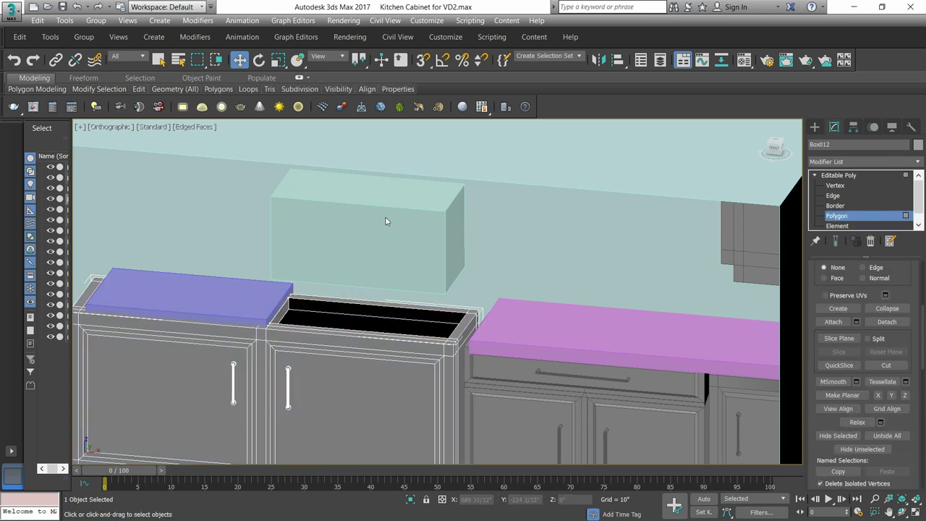
left_click(814, 126)
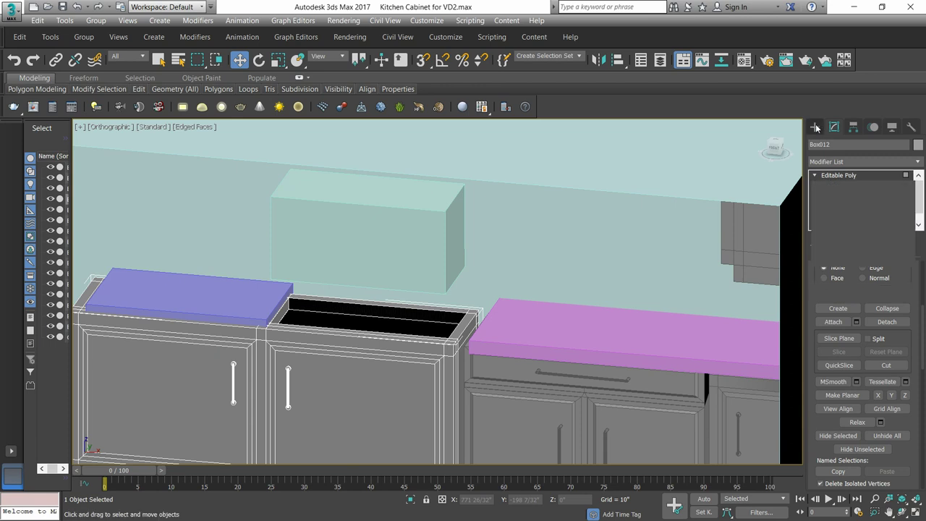
Step: Convert the raised box to an editable poly and isolate it
left_click(390, 223)
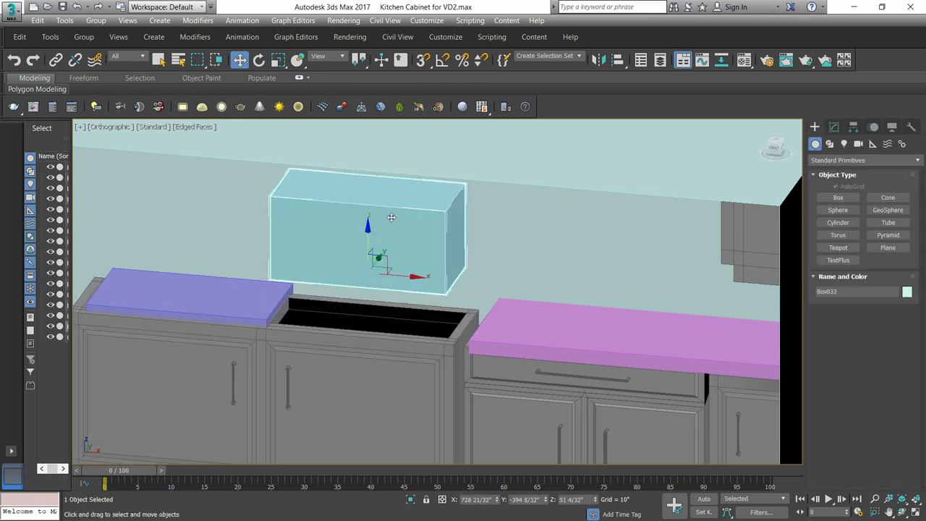
right_click(391, 217)
mouse_move(478, 345)
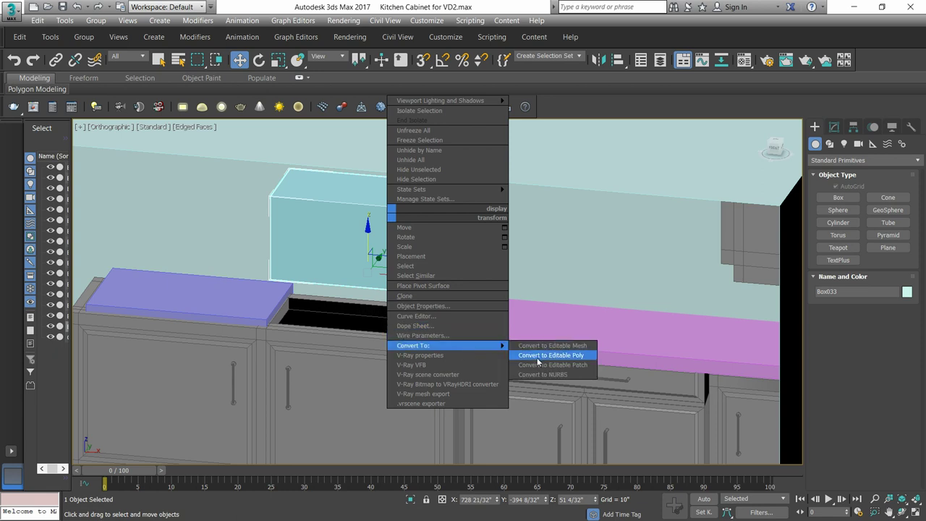
left_click(537, 355)
left_click(814, 175)
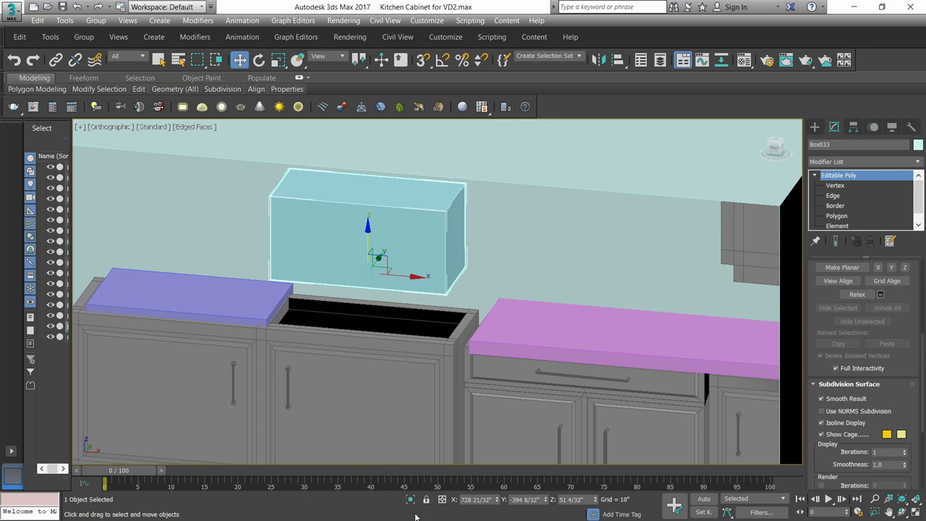
left_click(409, 500)
middle_click_drag(347, 265, 292, 295, "alt")
scroll(360, 244, "down", 4)
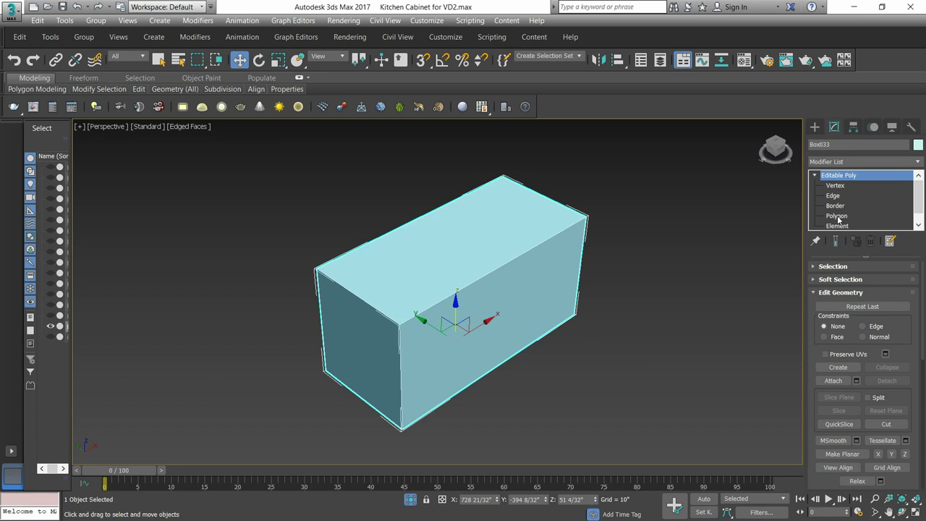
Step: Delete the isolated box's top polygon to leave it open above
left_click(836, 215)
left_click(471, 252)
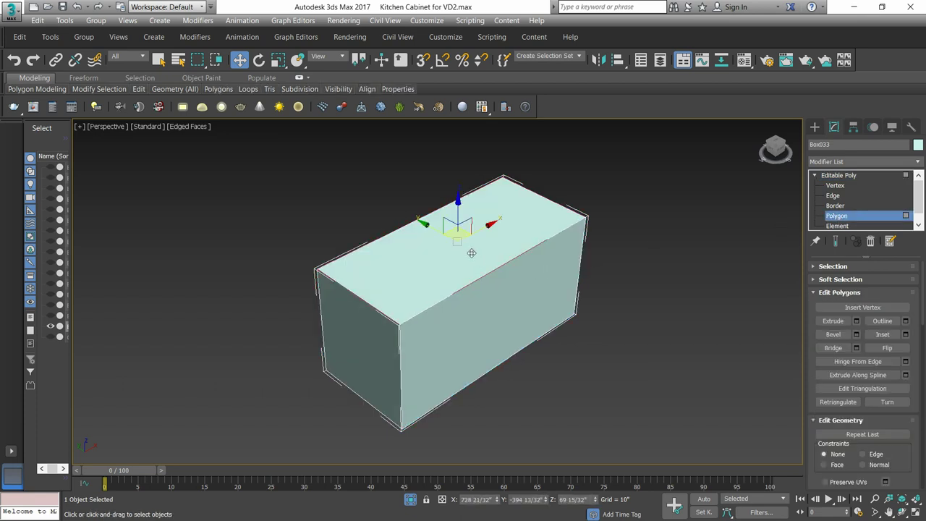
key("Delete")
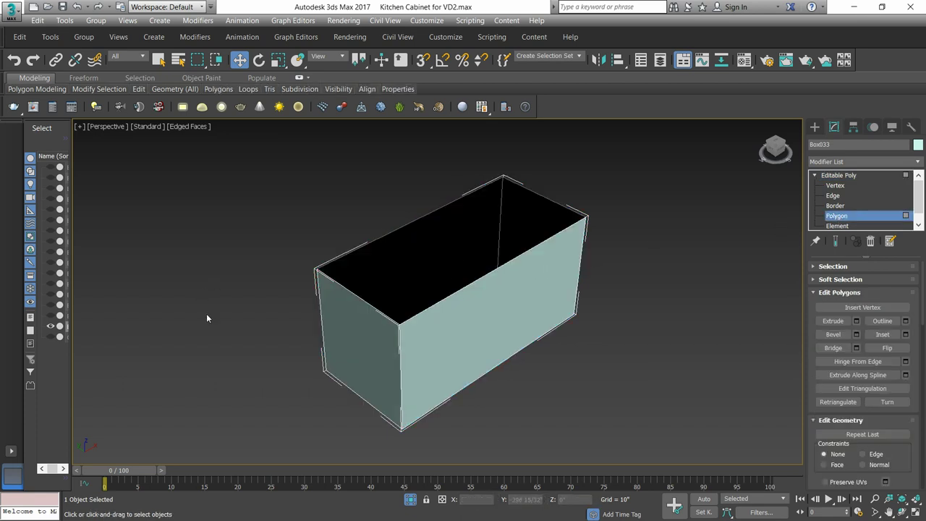
Step: Select the open box's remaining polygons, flip their normals inward, and end the isolation to bring back the kitchen
middle_click_drag(217, 346, 261, 275, "alt")
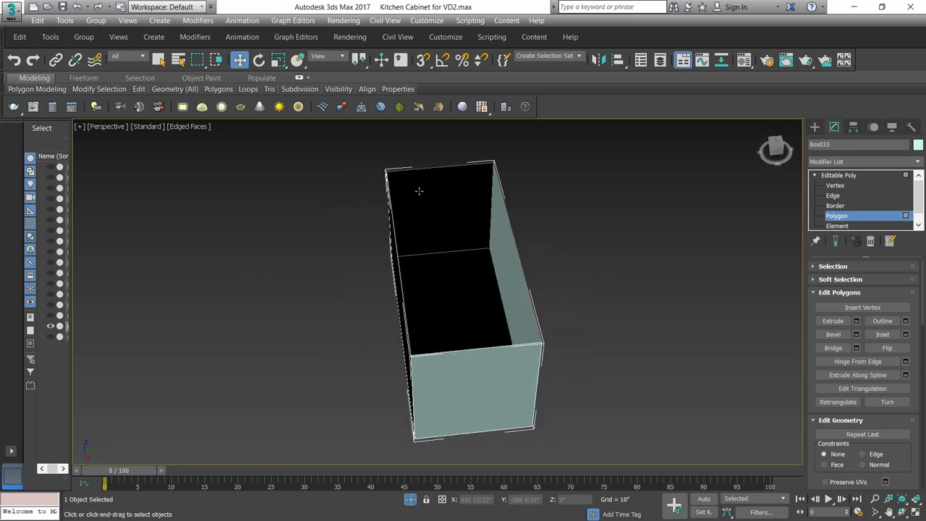
left_click(419, 190)
left_click(436, 287)
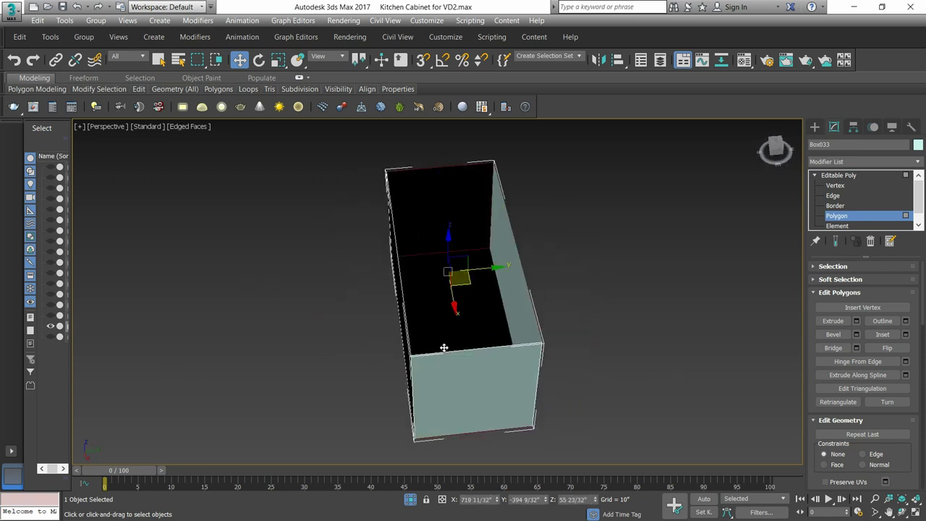
middle_click_drag(444, 348, 386, 351, "alt")
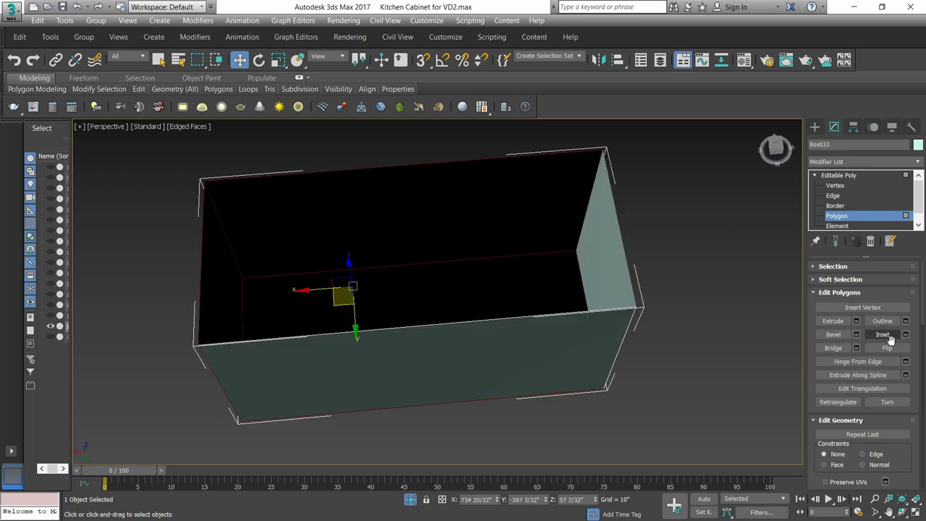
left_click(890, 348)
left_click(683, 371)
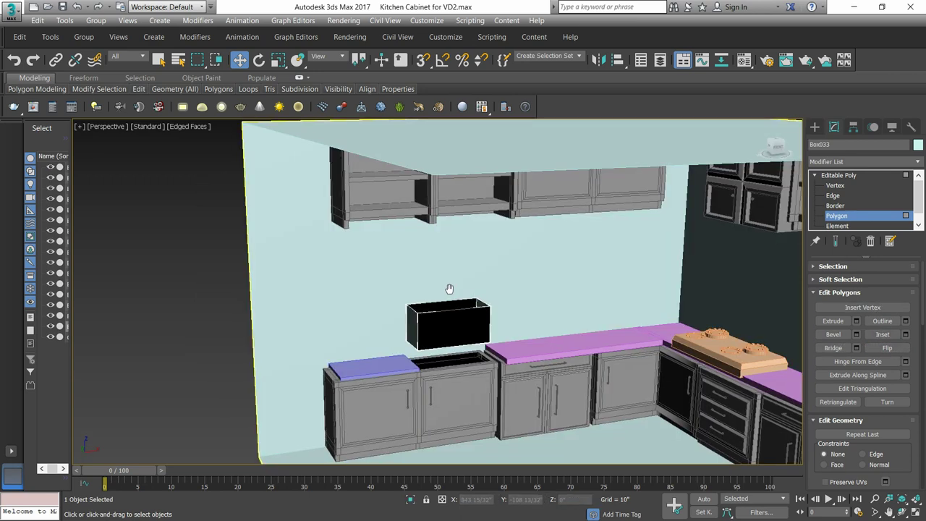
Step: Leave polygon editing and lower the open box into the end cabinet's opening, to a height of about Z 31 21/32"
middle_click_drag(450, 289, 451, 256)
mouse_move(442, 311)
middle_mouse_down("alt")
mouse_move(445, 347)
mouse_move(438, 311)
middle_mouse_up("alt")
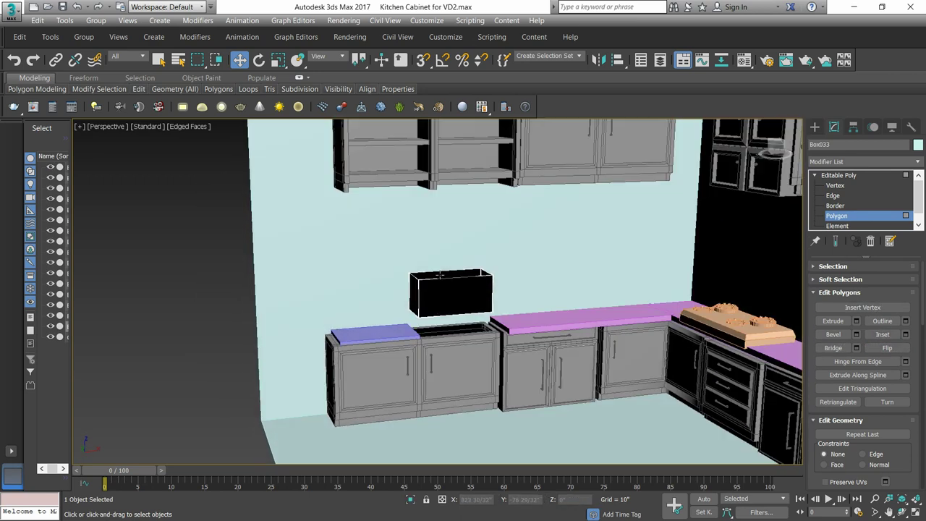
scroll(439, 275, "up", 5)
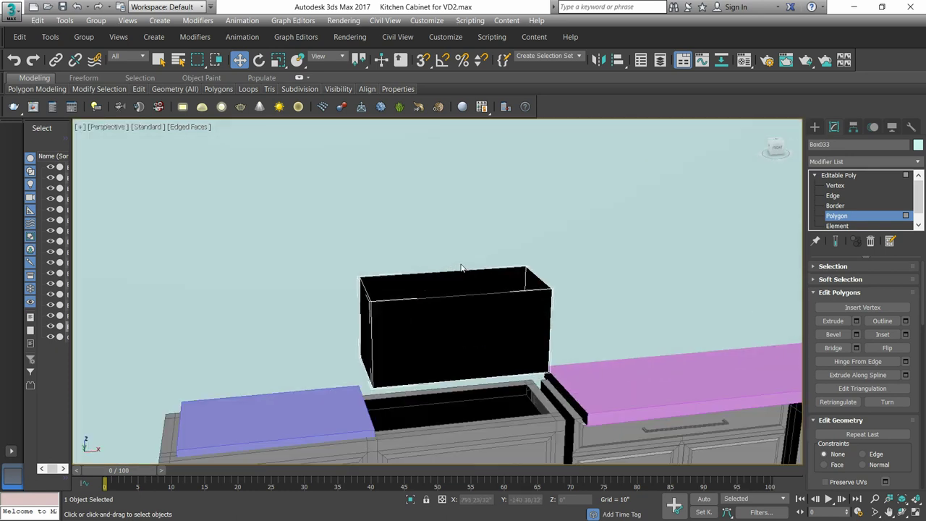
mouse_move(462, 269)
middle_mouse_down("alt")
mouse_move(454, 281)
mouse_move(445, 274)
middle_mouse_up("alt")
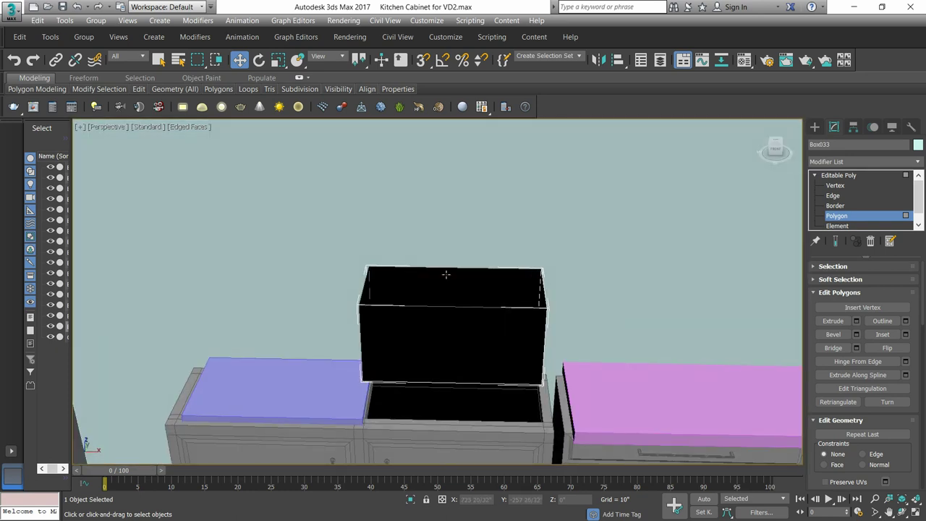
left_click(815, 127)
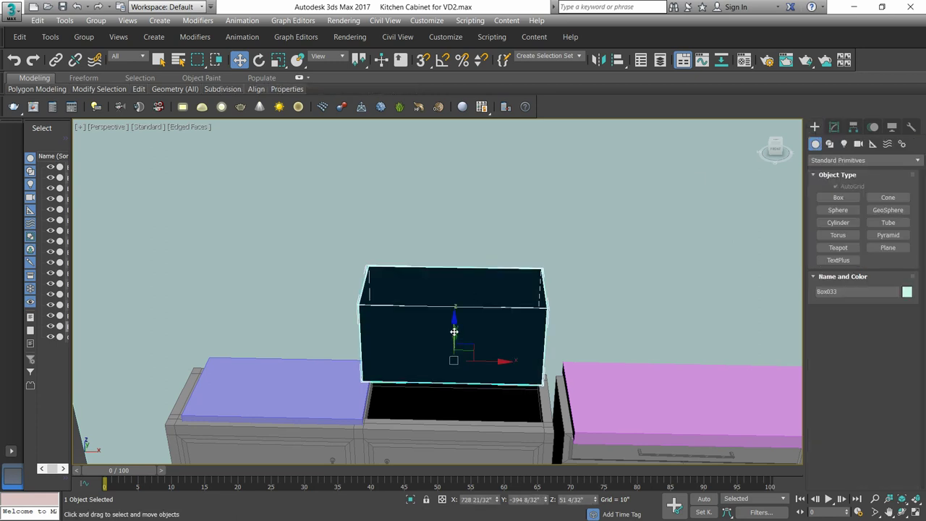
left_click_drag(456, 333, 481, 426)
scroll(446, 333, "down", 1)
middle_click_drag(459, 346, 458, 345)
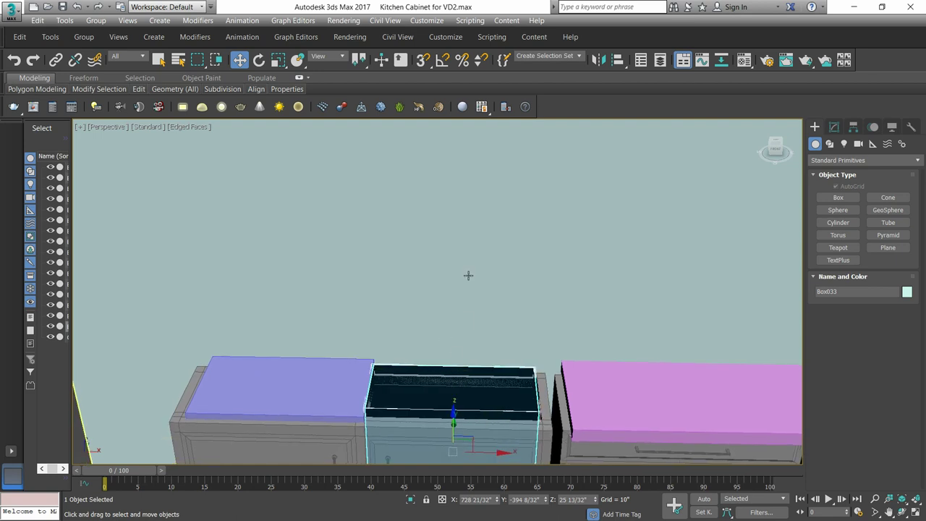
scroll(457, 279, "down", 1)
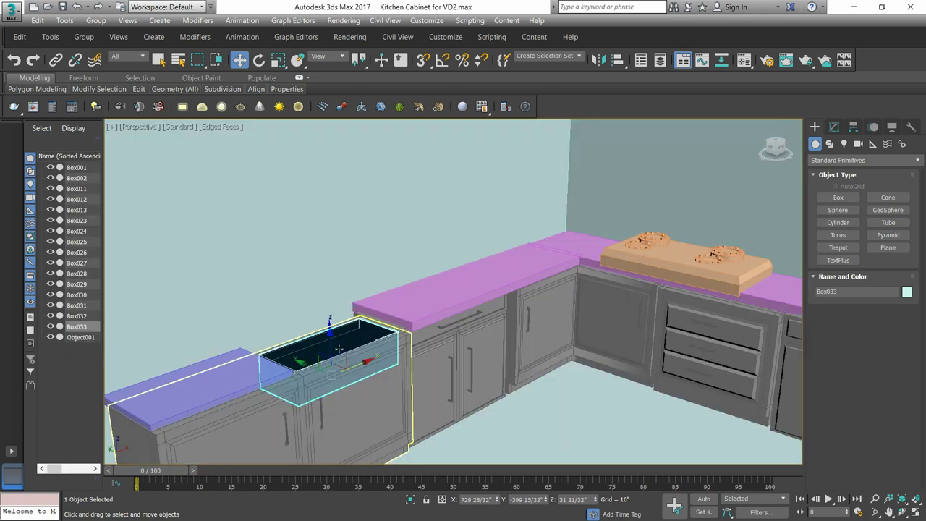
Step: Isolate the end cabinet together with the inset basin box and clear the selection
left_click(335, 391, "ctrl")
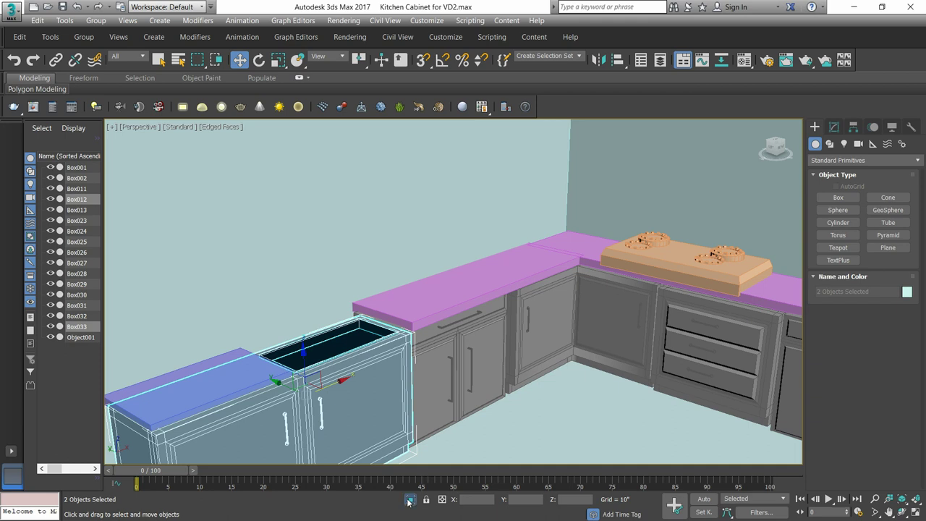
left_click(410, 499)
middle_click_drag(465, 357, 394, 313, "alt")
left_click(677, 270)
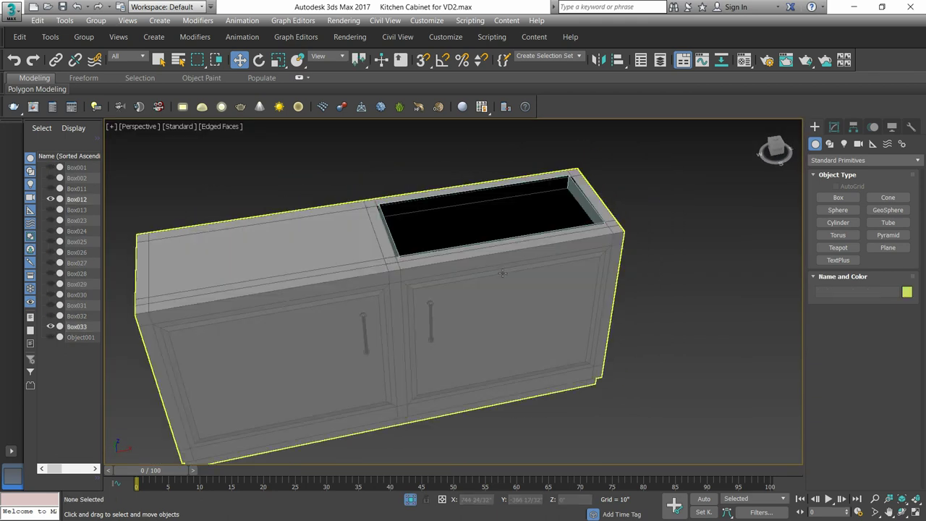
left_click(418, 208)
left_click(420, 208)
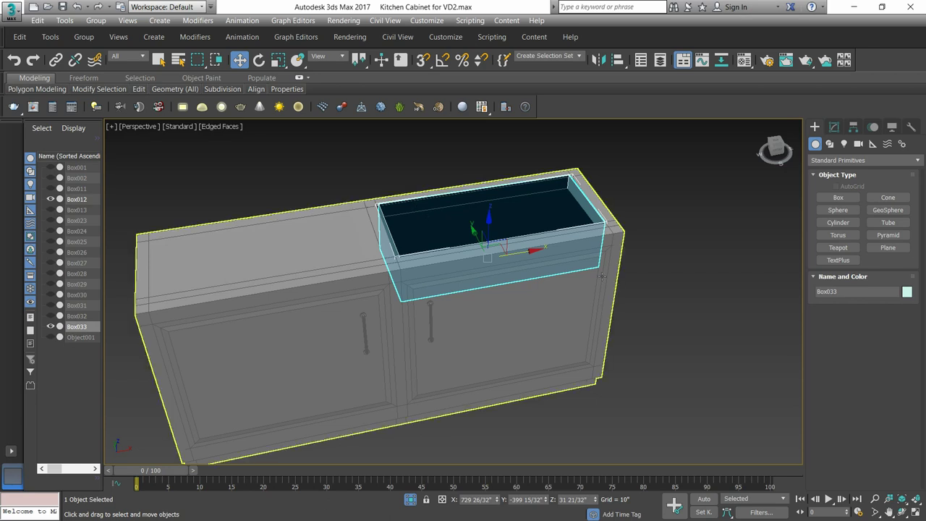
middle_click_drag(551, 295, 570, 291, "alt")
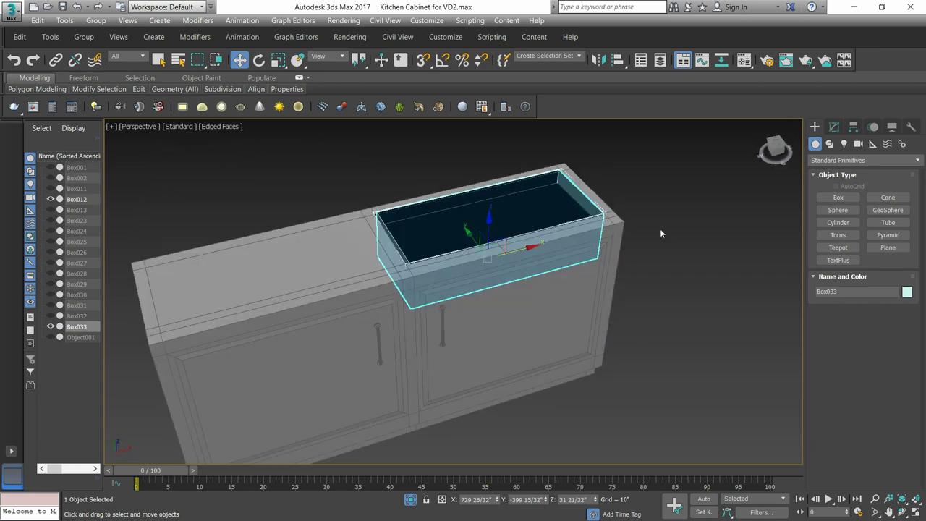
left_click(660, 228)
Step: Create a flat cylinder on the cabinet's rear rim behind the basin, about 1 6/32" in radius and 21/32" high
middle_click_drag(453, 249, 471, 195, "alt")
middle_click_drag(472, 160, 461, 209)
scroll(494, 248, "up", 3)
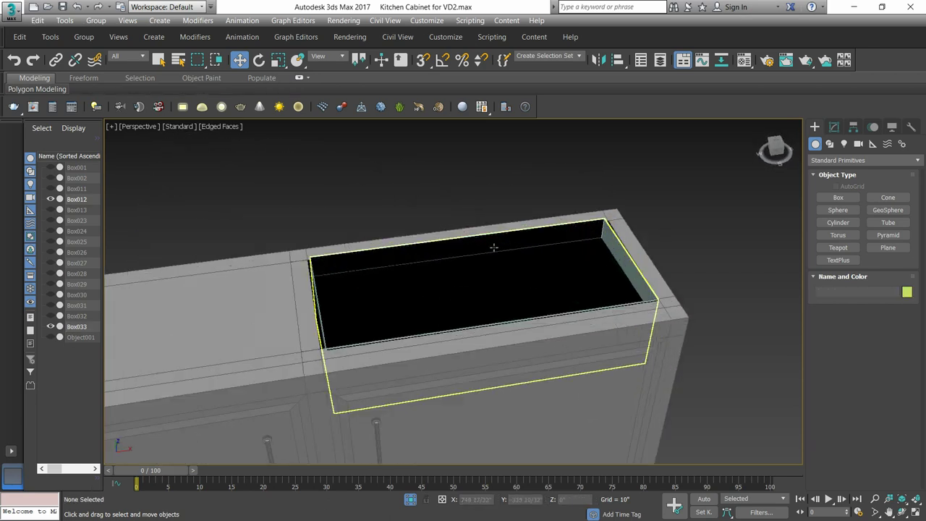
middle_click_drag(516, 257, 520, 245)
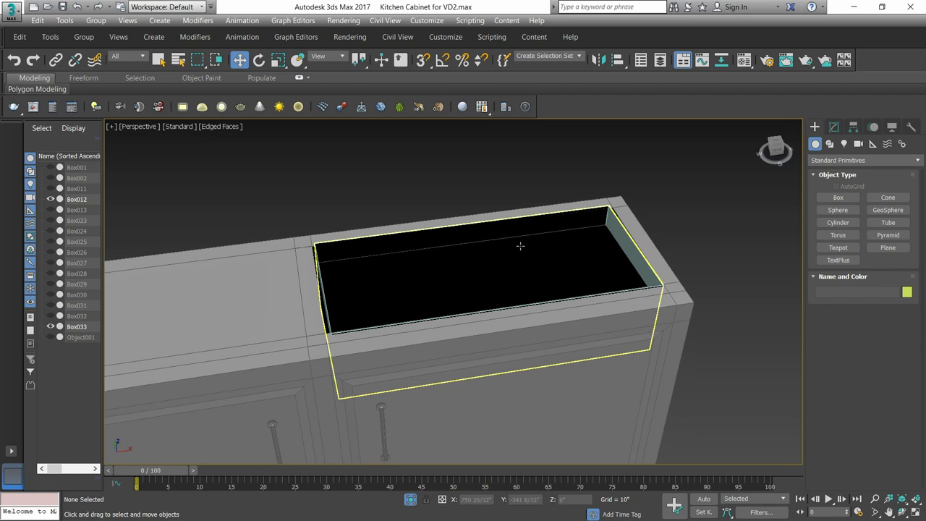
left_click(837, 222)
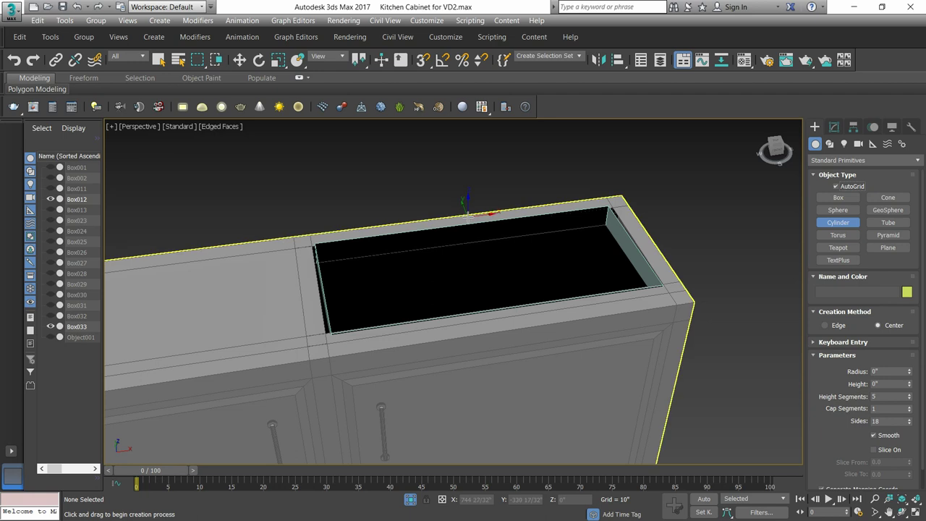
left_click_drag(468, 217, 468, 217)
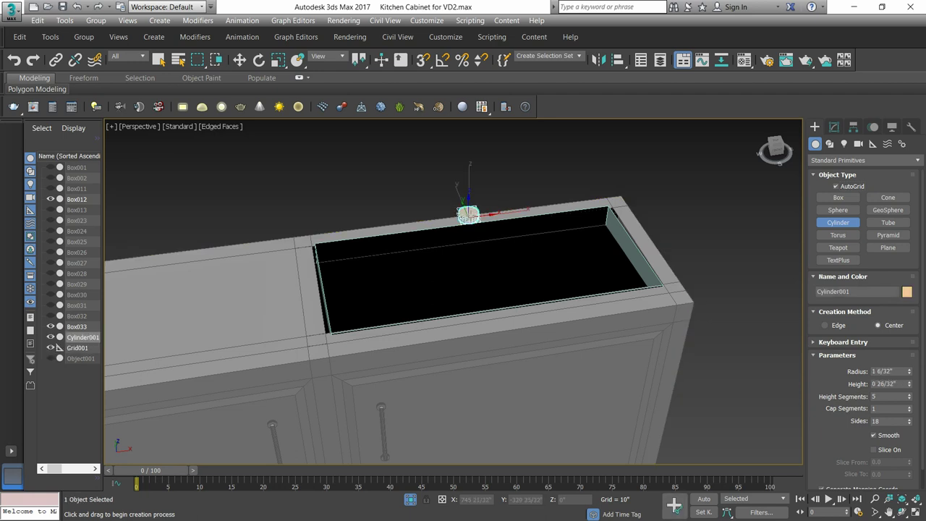
left_click(469, 215)
Step: Create a thin upright cylinder on top of the flat disc, about 8/32" in radius and 4 11/32" high
scroll(469, 217, "up", 4)
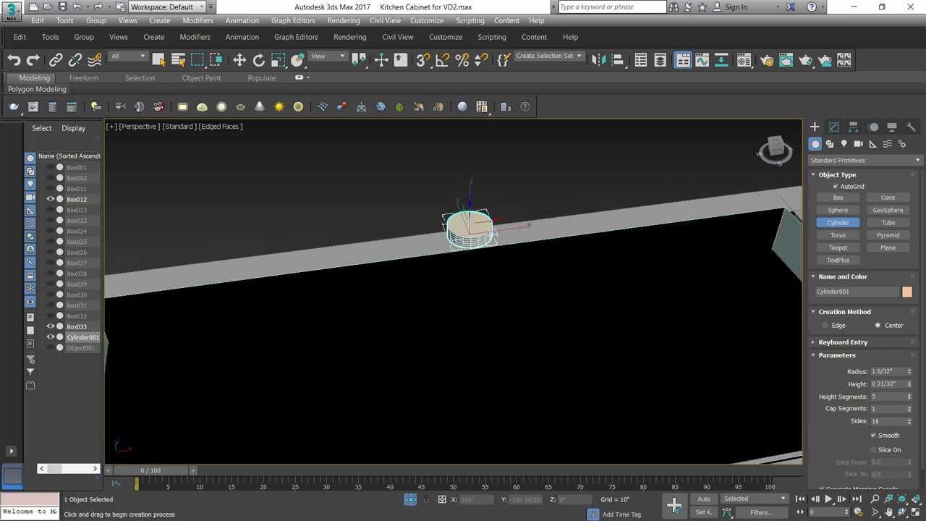
left_click_drag(469, 217, 469, 220)
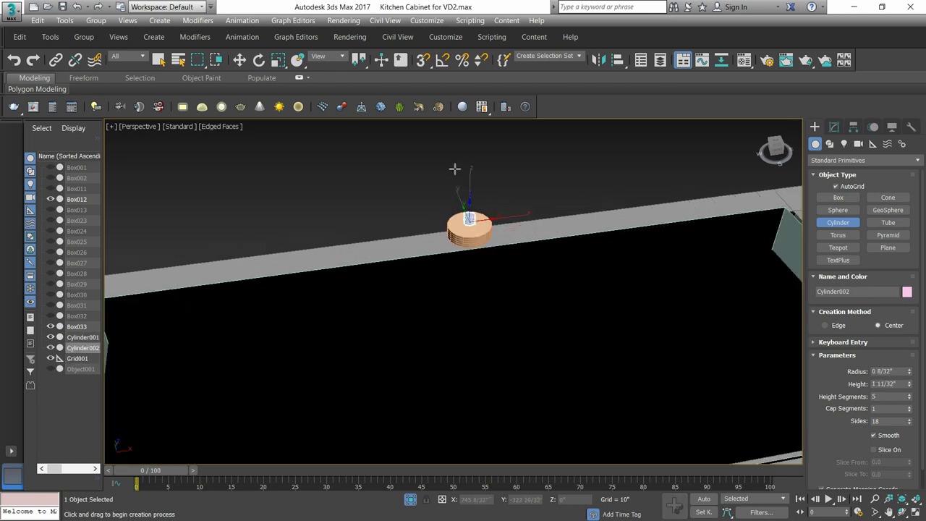
scroll(452, 145, "down", 4)
middle_click_drag(449, 179, 441, 218)
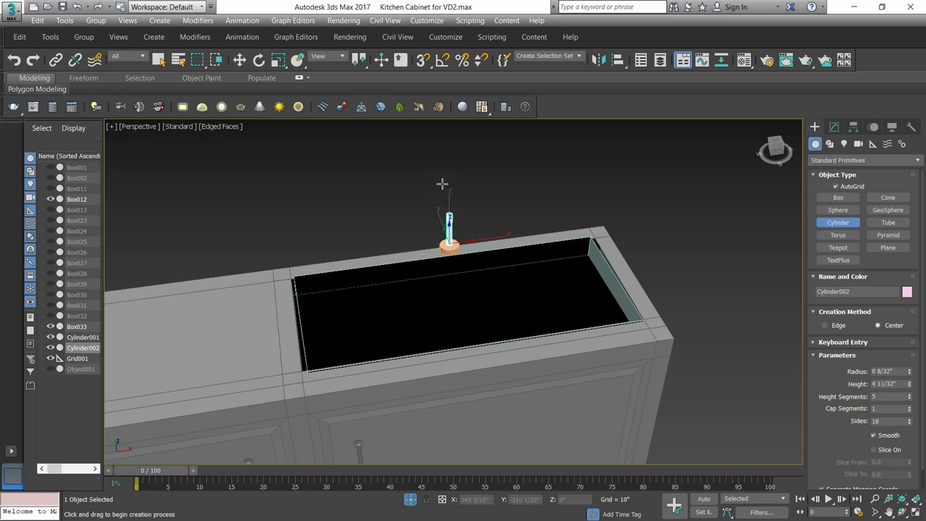
left_click(442, 184)
Step: Set the thin cylinder to 10 height segments, 10 cap segments and 25 sides
scroll(456, 224, "up", 4)
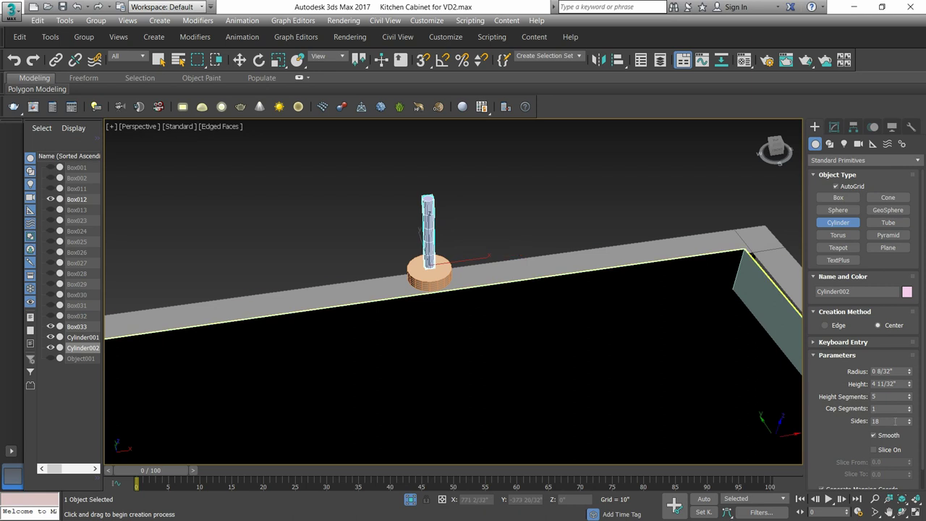
left_click_drag(890, 396, 786, 397)
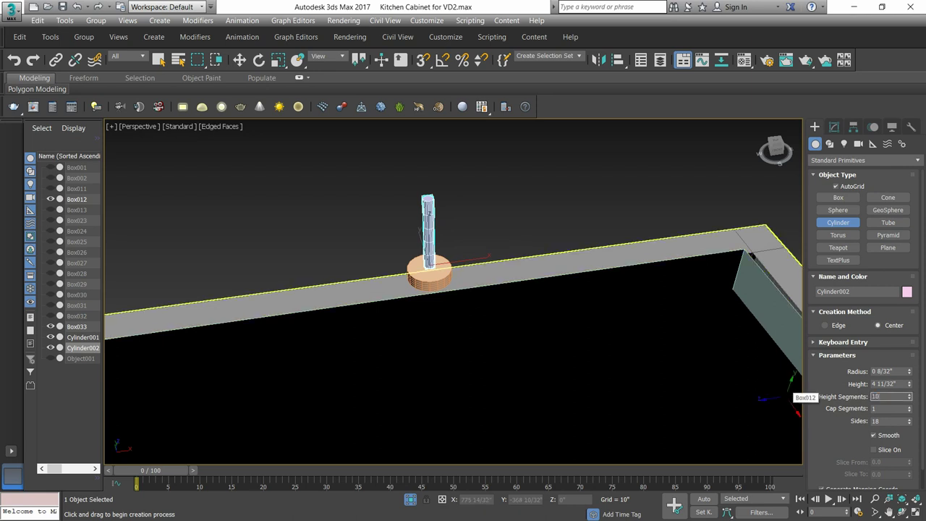
key("Tab")
key("Tab")
type("25")
key("Return")
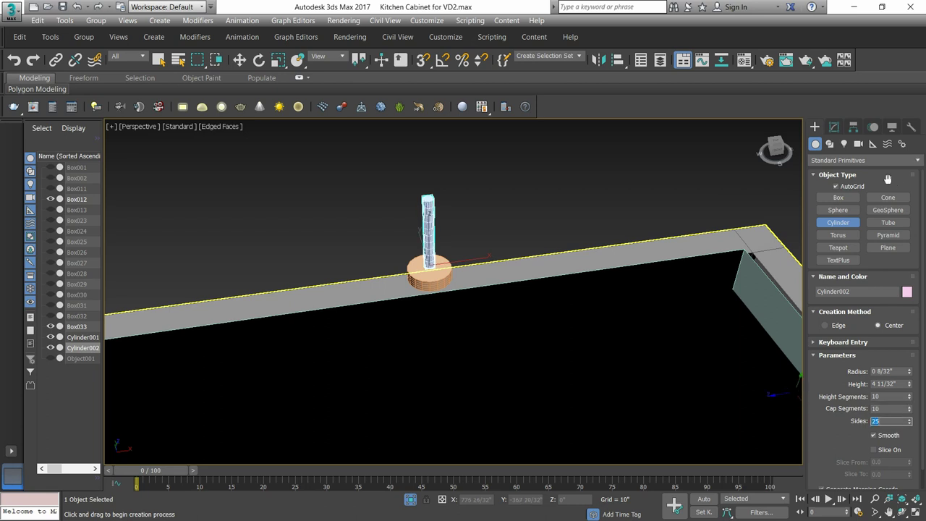
Step: Apply a Bend modifier to the thin cylinder and increase its angle to curve it over like a faucet spout
left_click(835, 128)
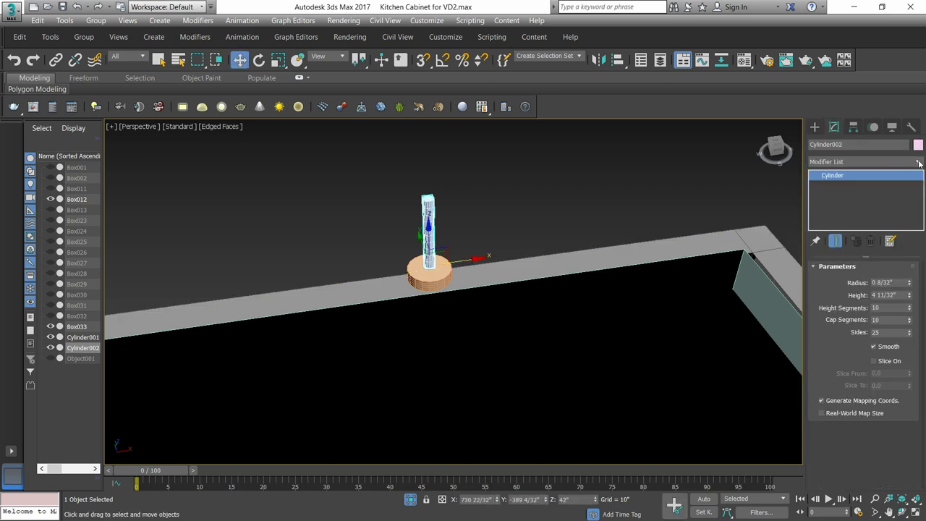
left_click(918, 163)
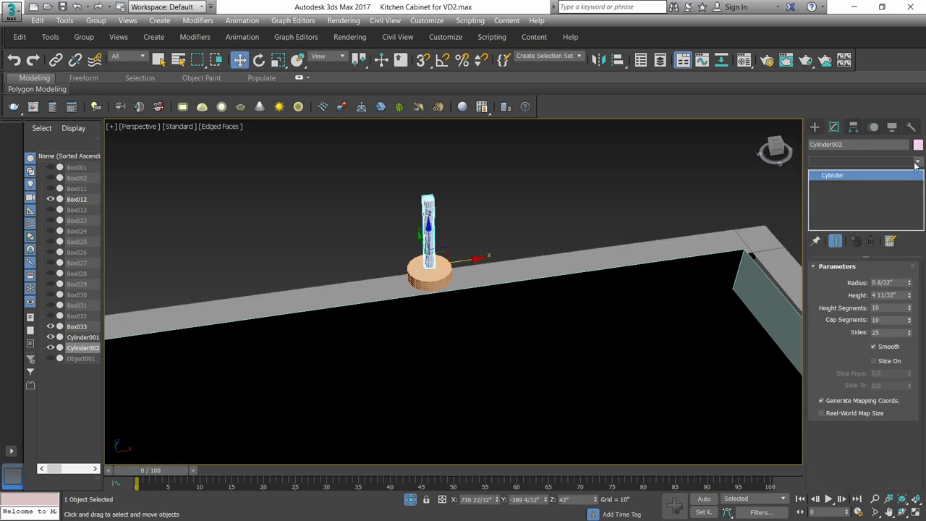
key("b")
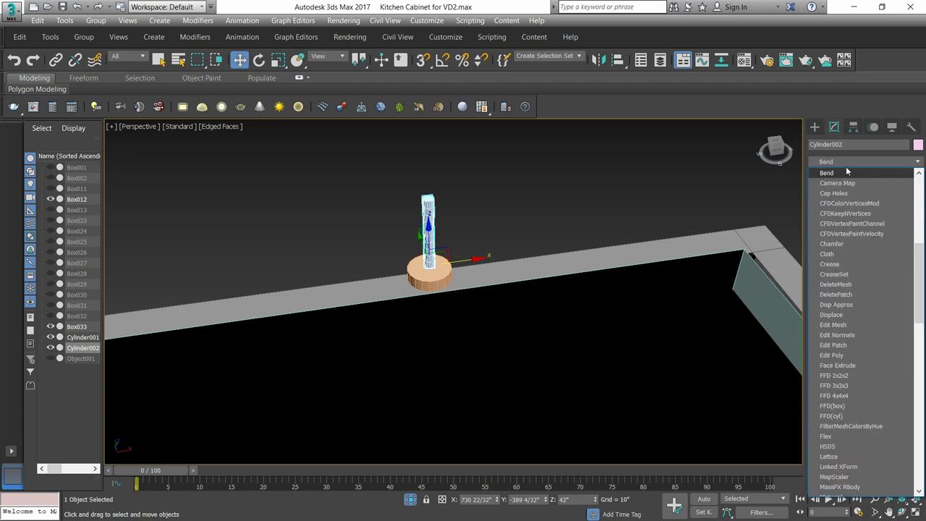
left_click(845, 173)
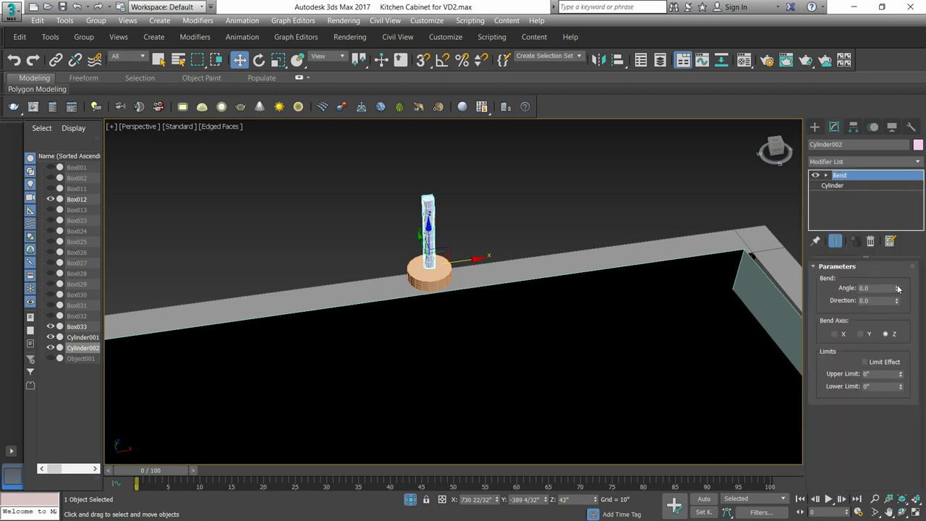
left_click_drag(898, 288, 894, 201)
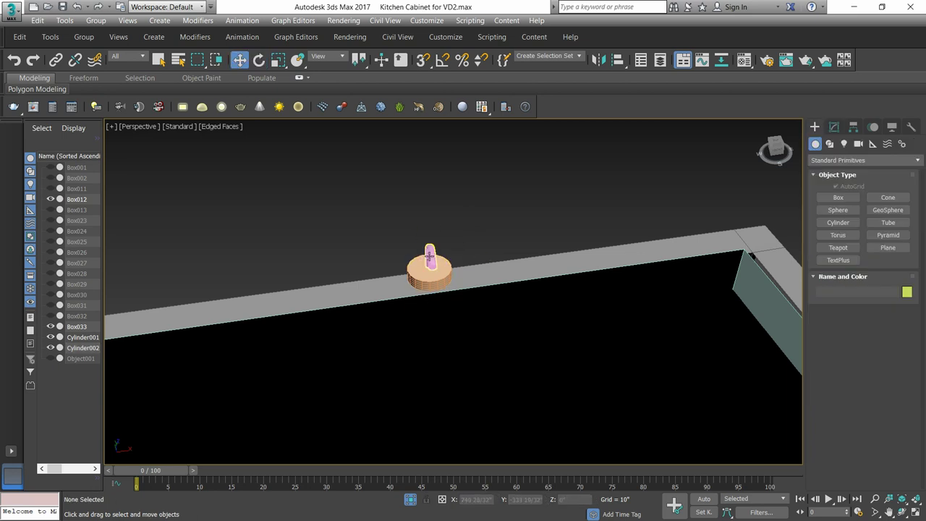
Step: Raise the bent spout above the disc to about Z 45 9/32" and convert it to an editable poly
left_click(423, 260)
left_click_drag(429, 250, 431, 198)
right_click(432, 197)
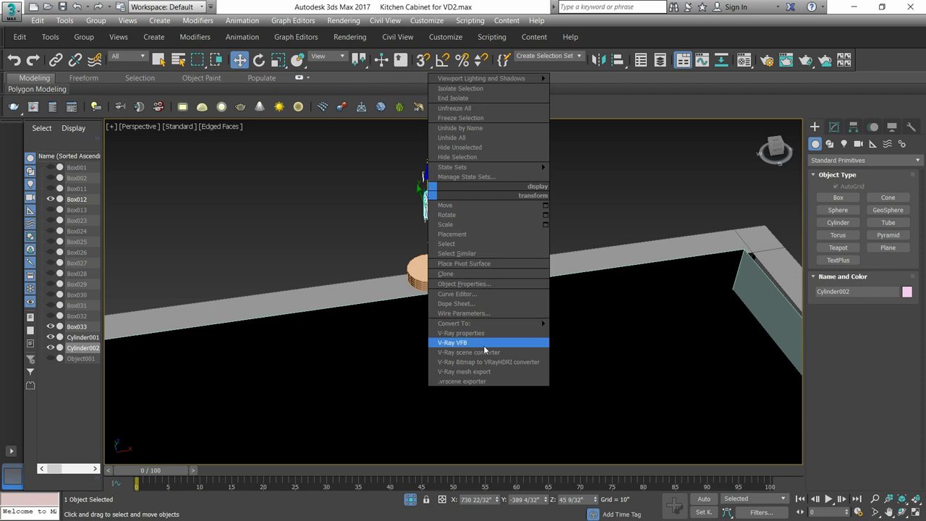
mouse_move(542, 324)
left_click(585, 331)
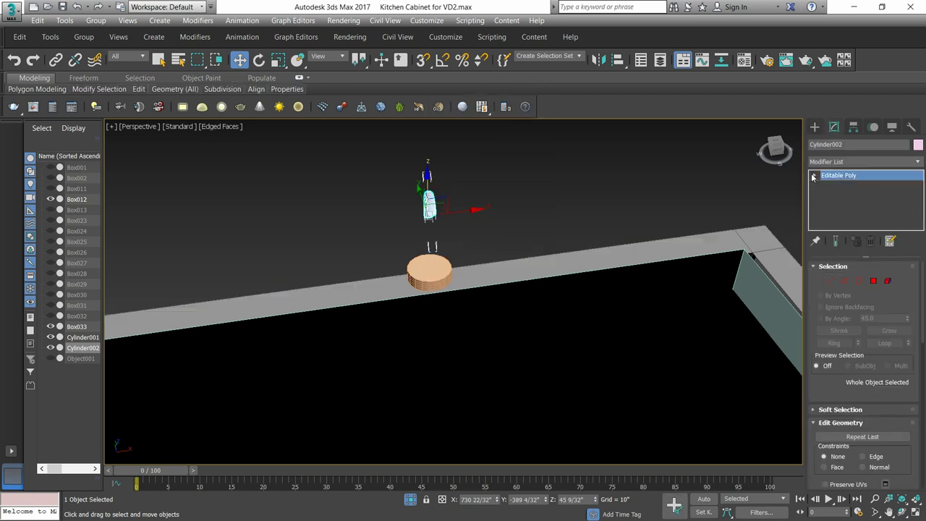
Step: Select all polygons of the spout's bottom cap at polygon level, ignoring backfacing ones
left_click(874, 281)
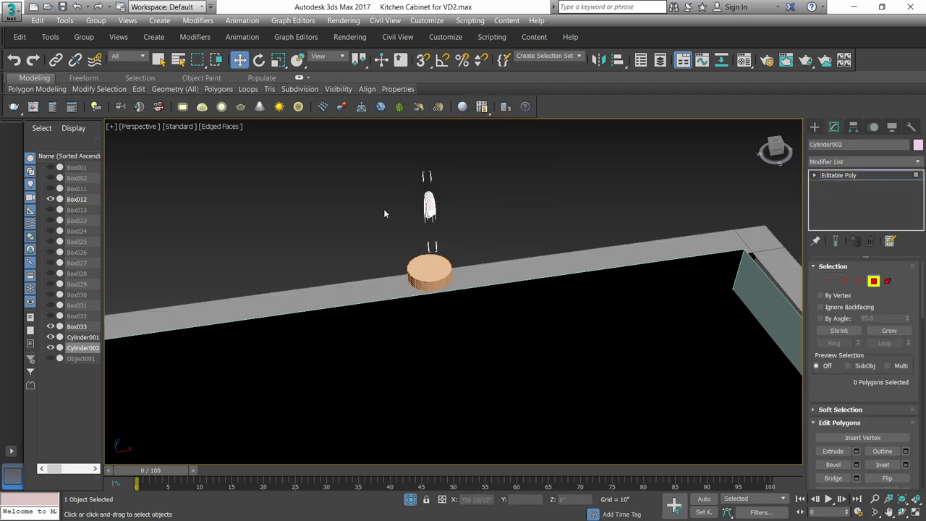
middle_click_drag(384, 209, 449, 224, "alt")
scroll(403, 230, "up", 4)
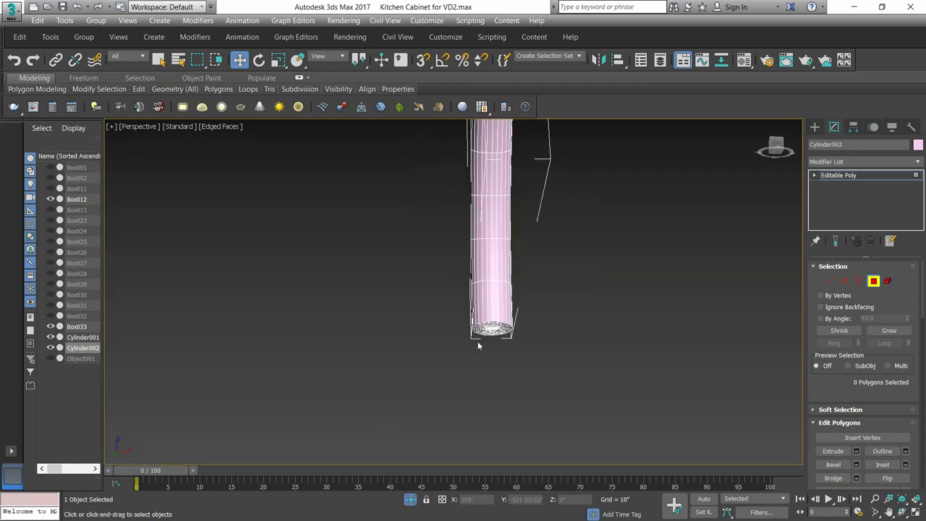
scroll(475, 299, "up", 8)
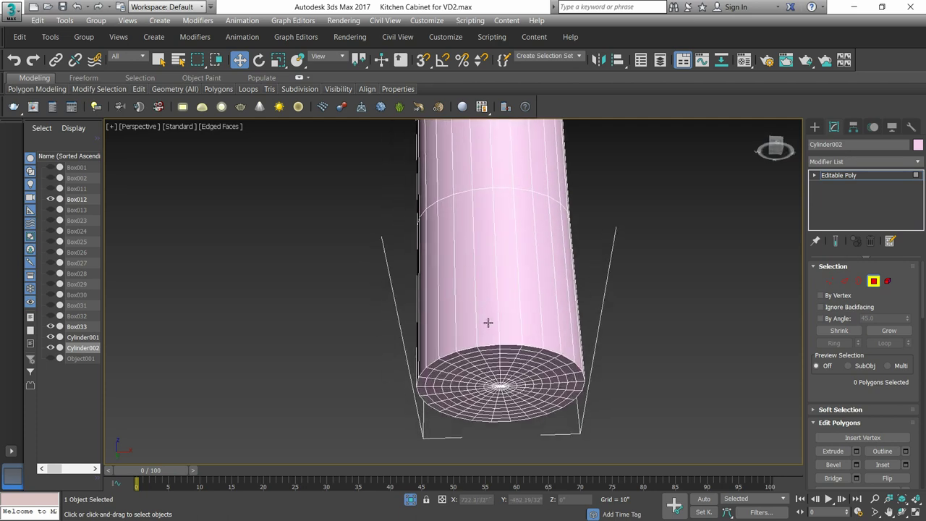
middle_click_drag(487, 323, 488, 249)
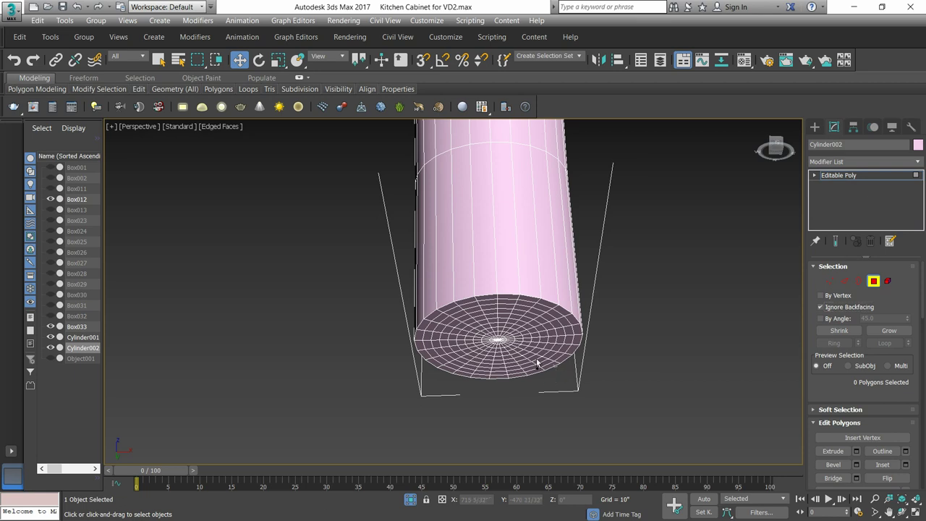
left_click(463, 317)
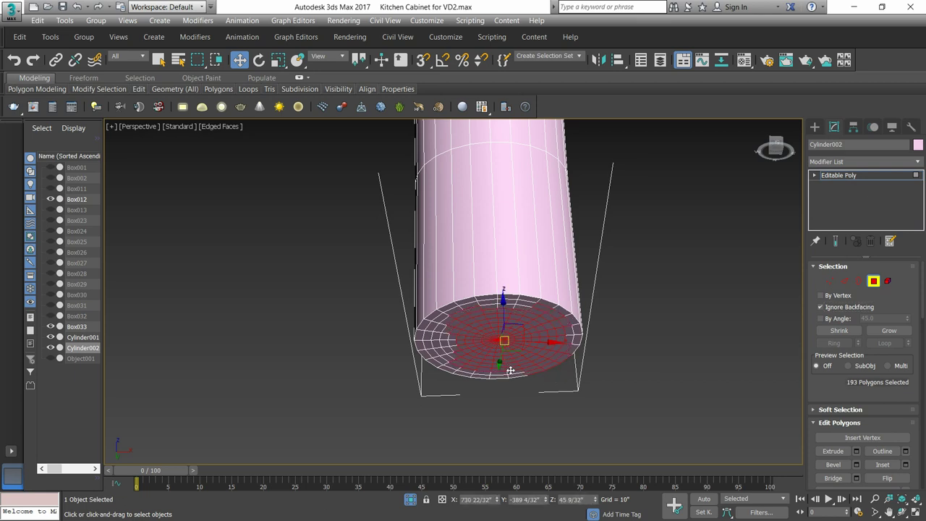
left_click_drag(447, 337, 420, 332)
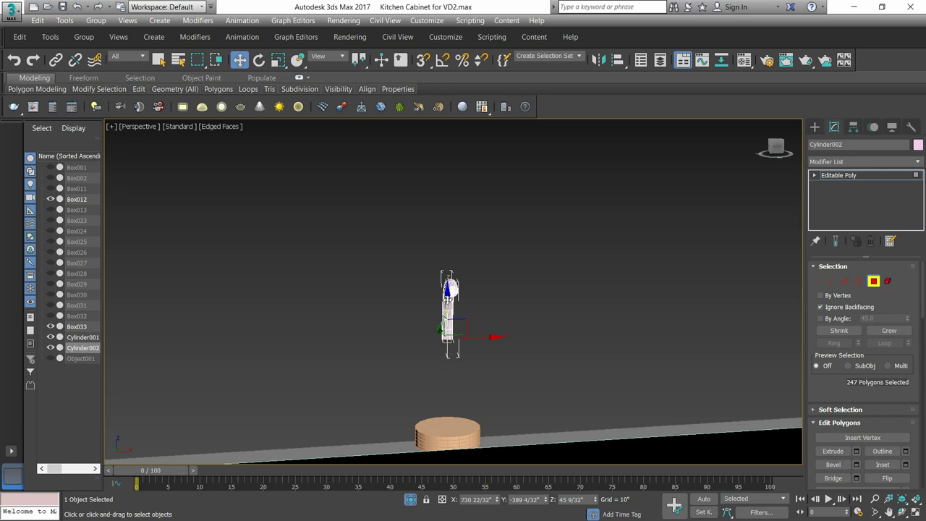
Step: Pull the selected bottom cap polygons down to Z 42" to extend the spout onto the disc
left_click_drag(447, 333, 451, 387)
middle_click_drag(379, 368, 337, 393, "alt")
scroll(375, 371, "down", 5)
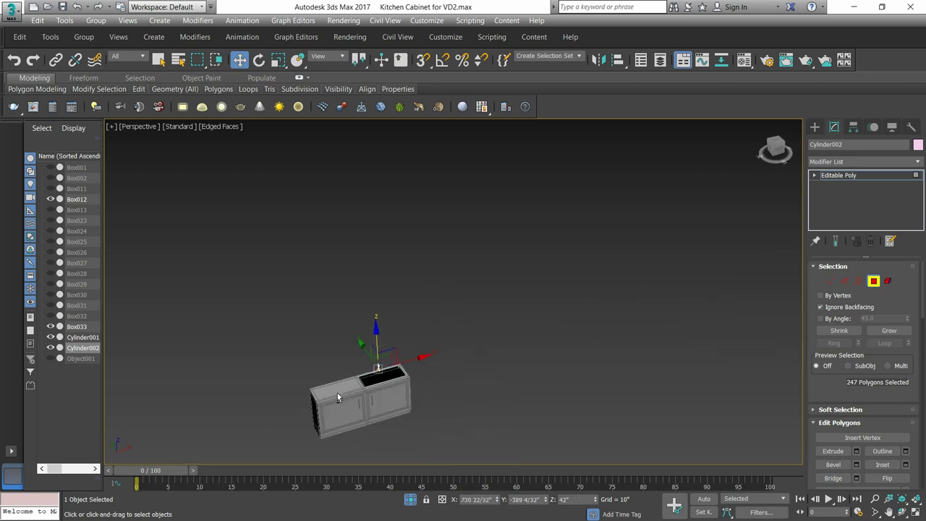
scroll(374, 379, "up", 7)
scroll(355, 366, "up", 3)
middle_click_drag(369, 366, 403, 364)
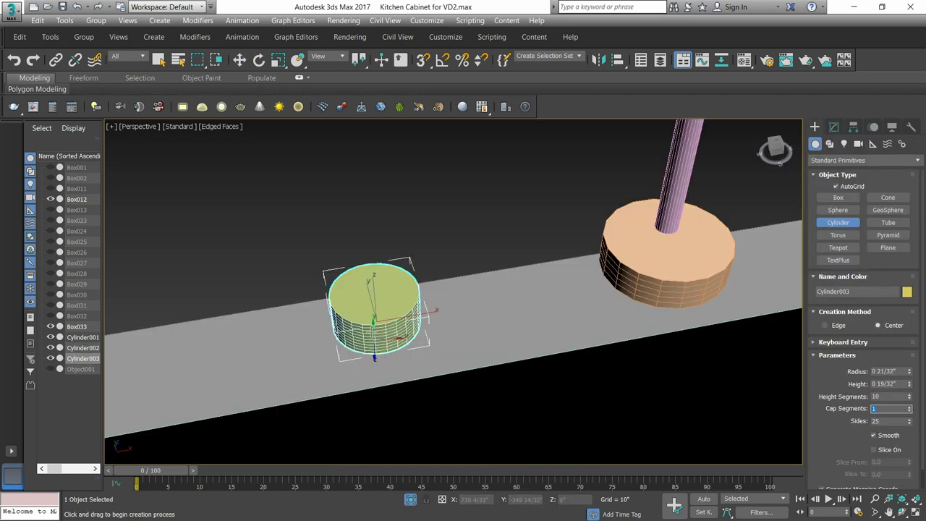
Step: Convert the short cylinder beside the faucet's base disc to an editable poly
scroll(369, 332, "up", 3)
key("r")
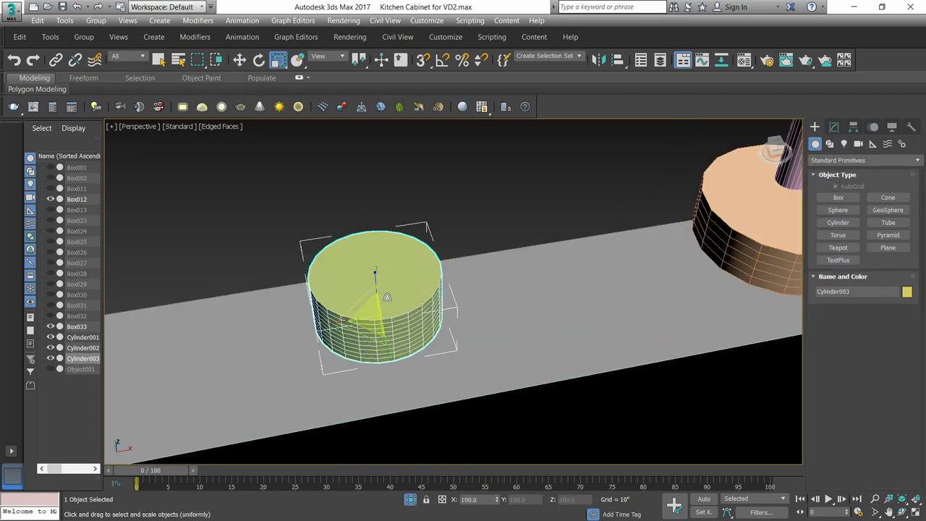
key("w")
right_click(386, 293)
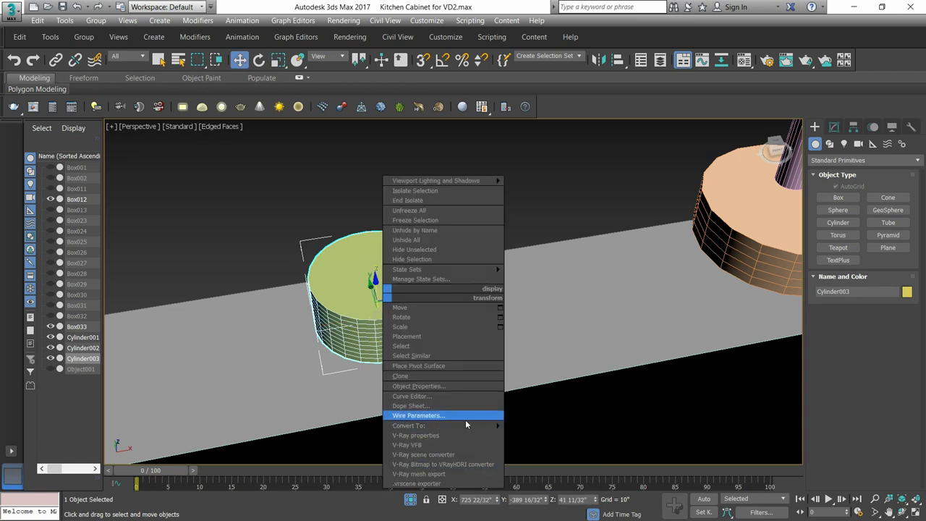
mouse_move(463, 425)
left_click(525, 435)
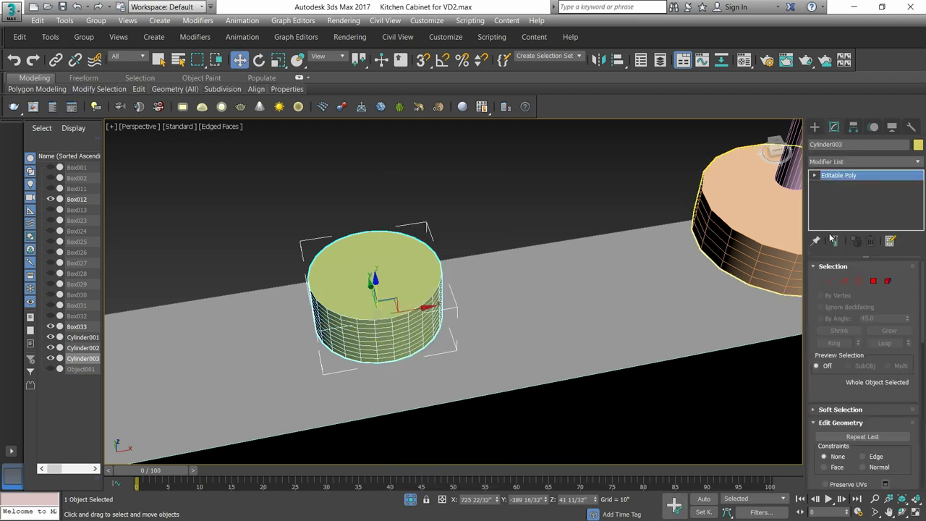
Step: Select the short cylinder's top cap polygon and inset it by scaling to leave a narrow rim around the edge
left_click(873, 281)
left_click(369, 269)
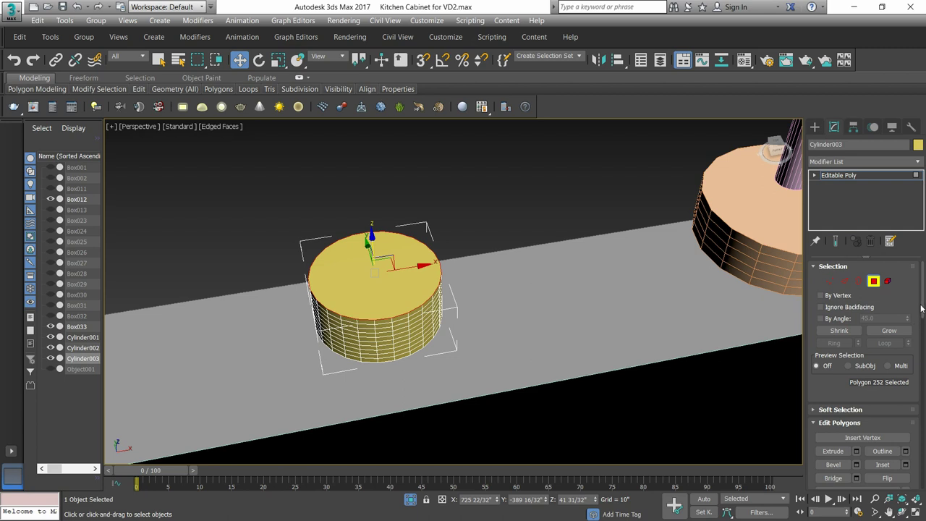
scroll(923, 307, "down", 5)
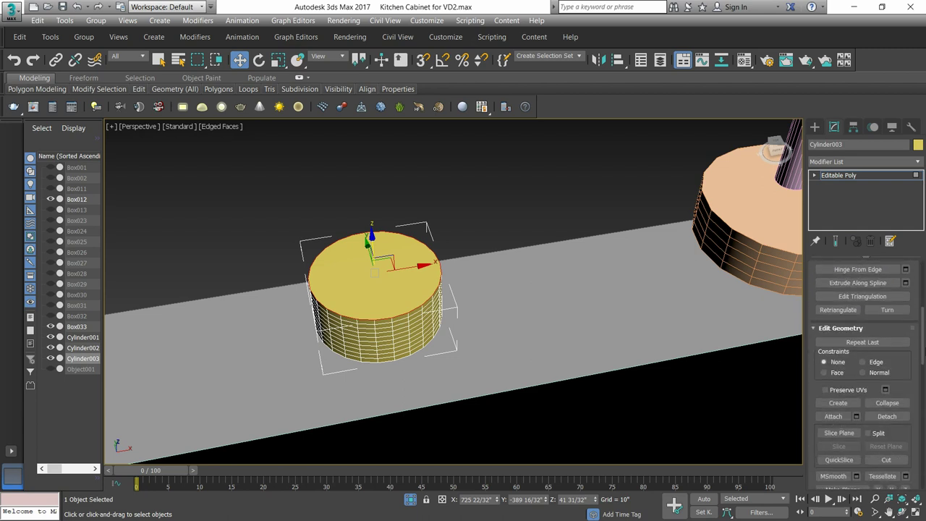
scroll(924, 376, "down", 3)
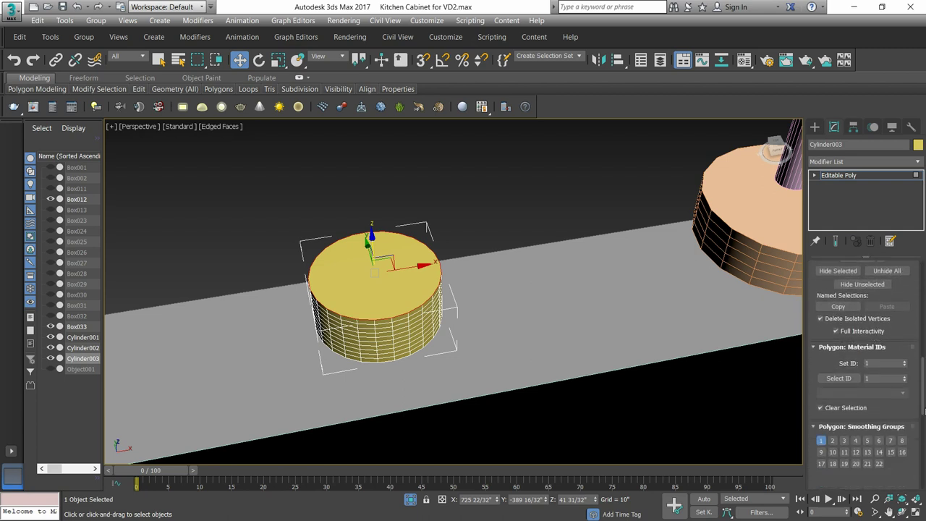
left_click_drag(924, 376, 924, 348)
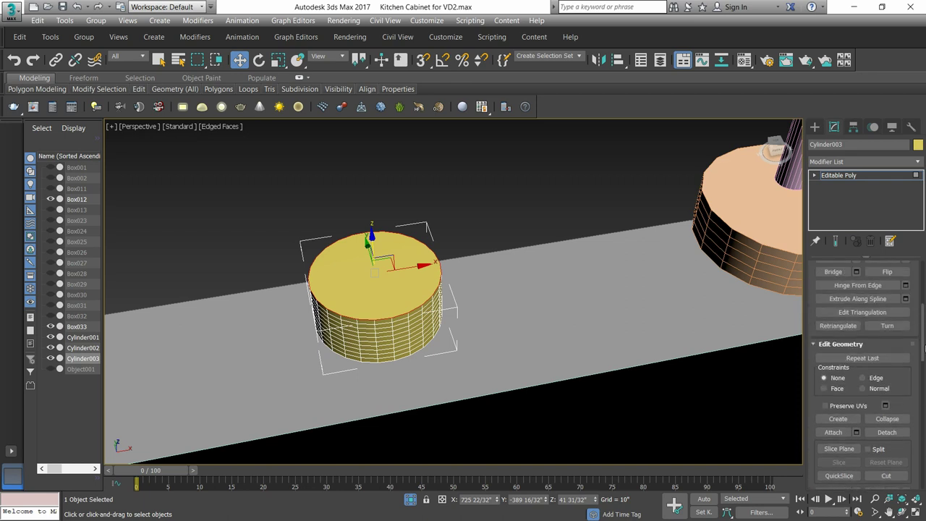
left_click_drag(374, 267, 375, 276)
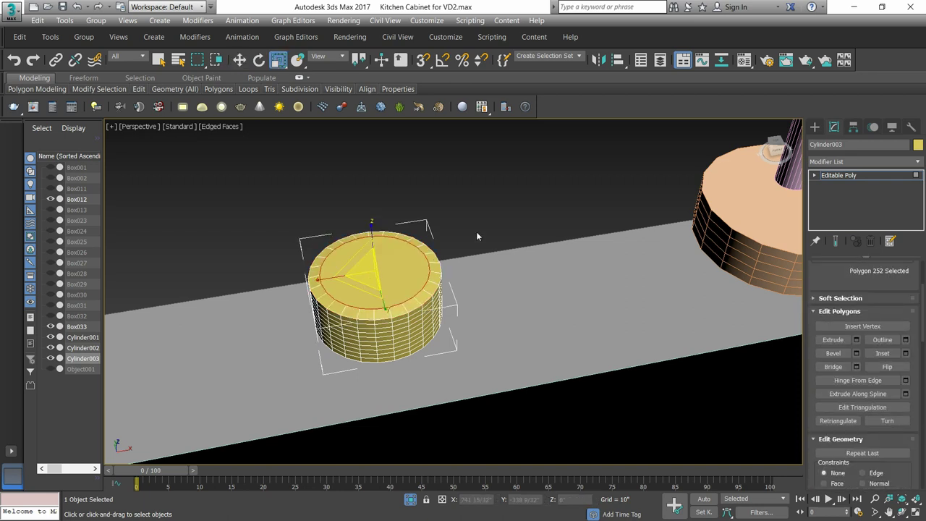
Step: Extrude a single polygon on the lower front side of the short cylinder outward by 0 8/32"
left_click(815, 175)
left_click(834, 195)
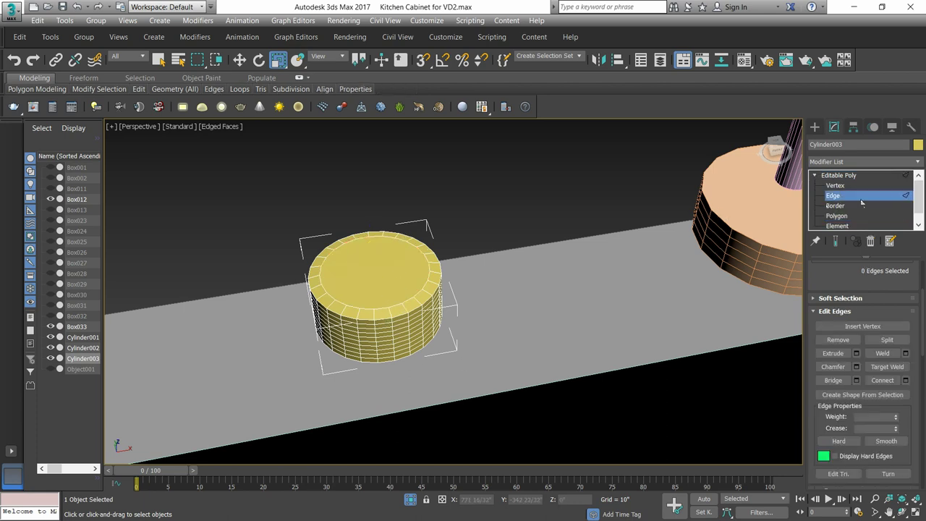
left_click(837, 217)
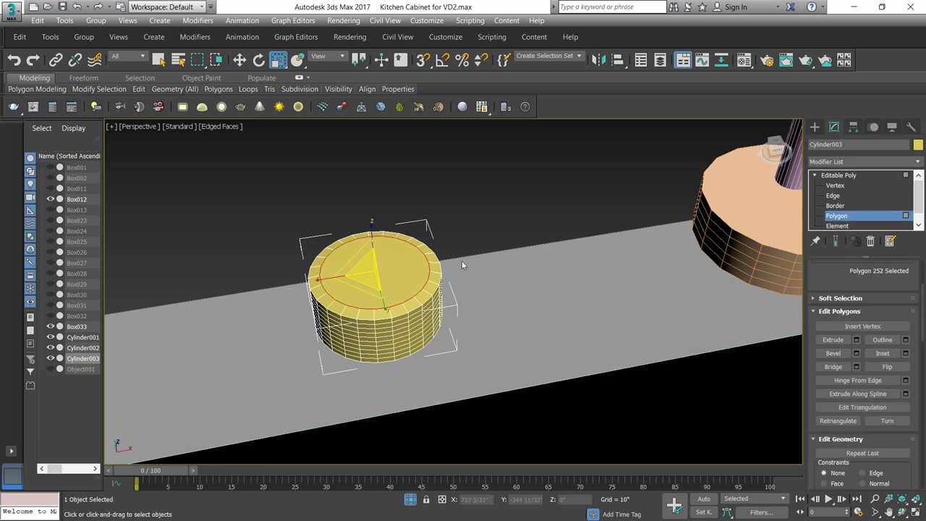
left_click(501, 206)
left_click(400, 335)
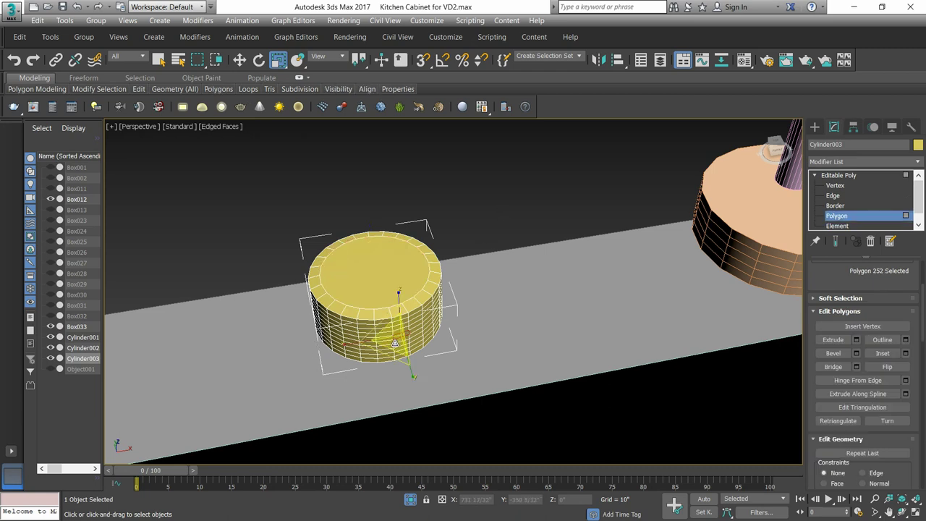
left_click(856, 339)
left_click_drag(462, 310, 462, 314)
left_click_drag(462, 314, 461, 329)
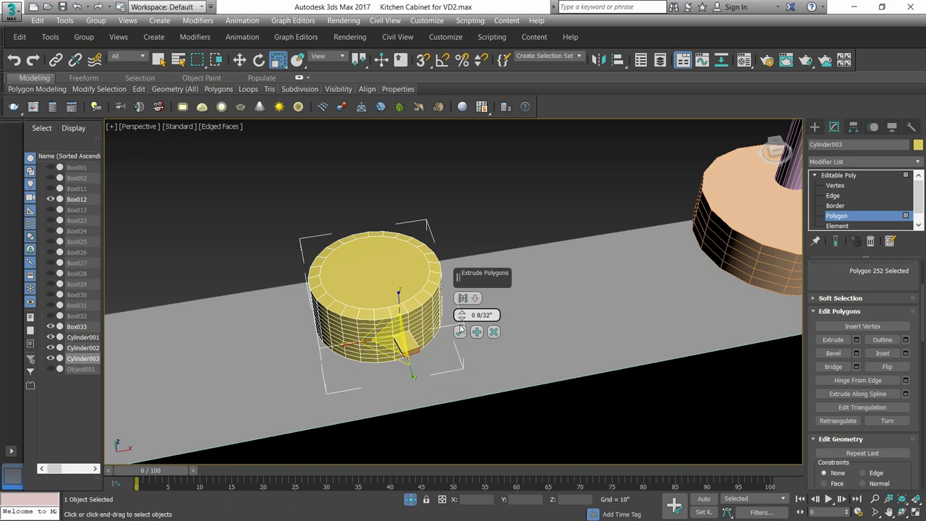
left_click(460, 330)
left_click(476, 202)
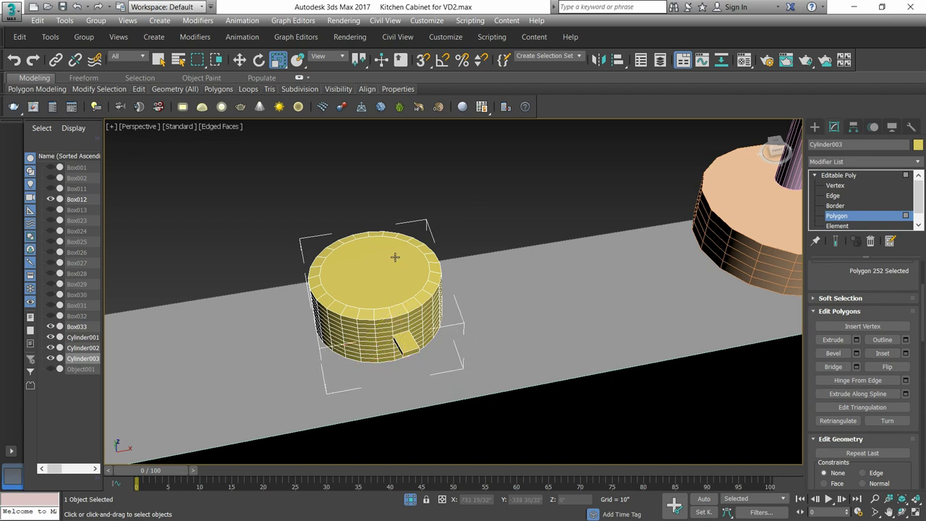
Step: Clone the finished tap knob along X as one copy on the opposite side of the faucet
scroll(395, 258, "down", 4)
left_click(815, 127)
scroll(376, 206, "down", 4)
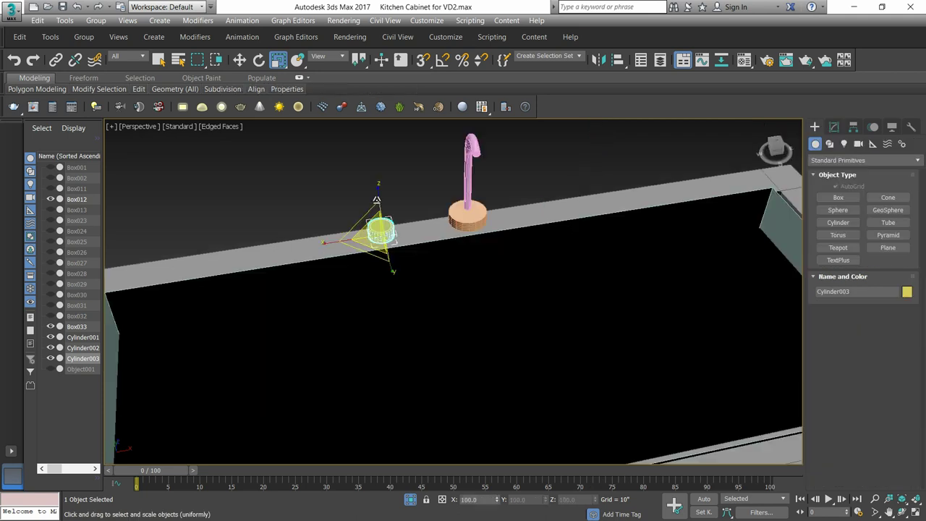
key("w")
mouse_move(401, 230)
left_mouse_down("shift")
mouse_move(420, 241)
mouse_move(579, 233)
left_mouse_up("shift")
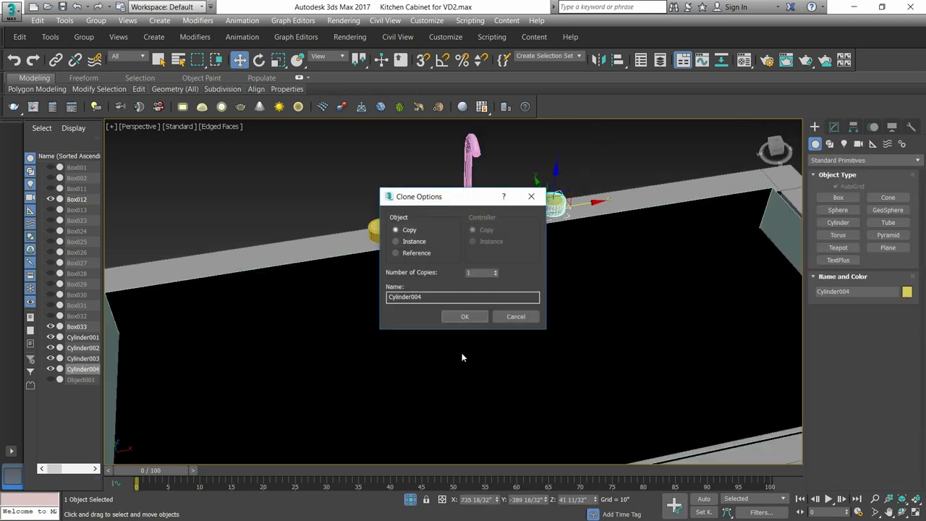
left_click(465, 316)
left_click(327, 212)
Step: Render the sink cabinet with its basin, faucet and two knobs to check the model
scroll(327, 212, "down", 5)
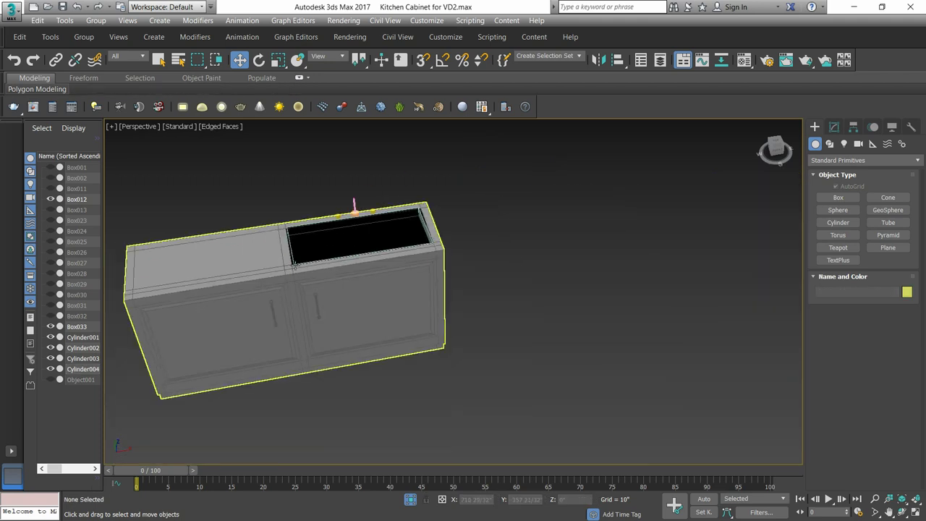
mouse_move(291, 269)
middle_mouse_down("alt")
mouse_move(239, 282)
mouse_move(298, 287)
middle_mouse_up("alt")
scroll(280, 279, "up", 3)
scroll(361, 314, "up", 2)
scroll(362, 314, "down", 2)
scroll(361, 314, "up", 2)
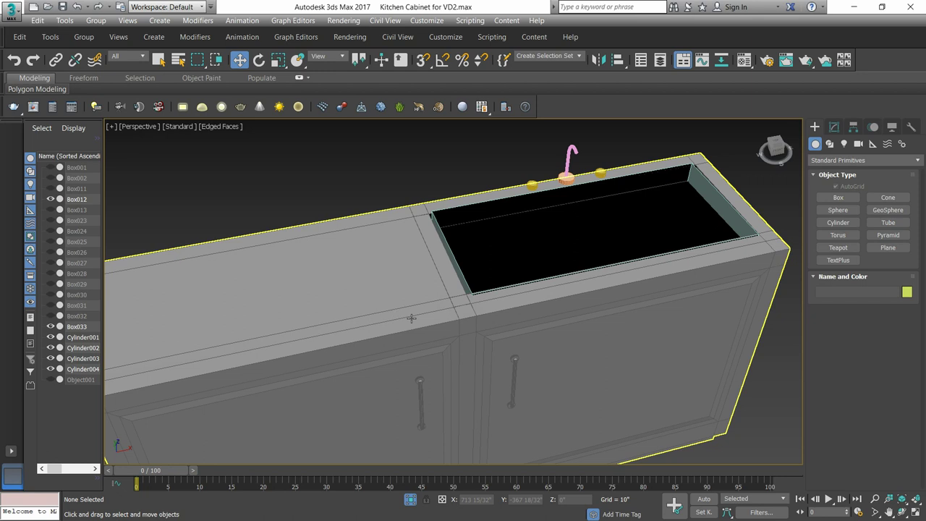
left_click(805, 61)
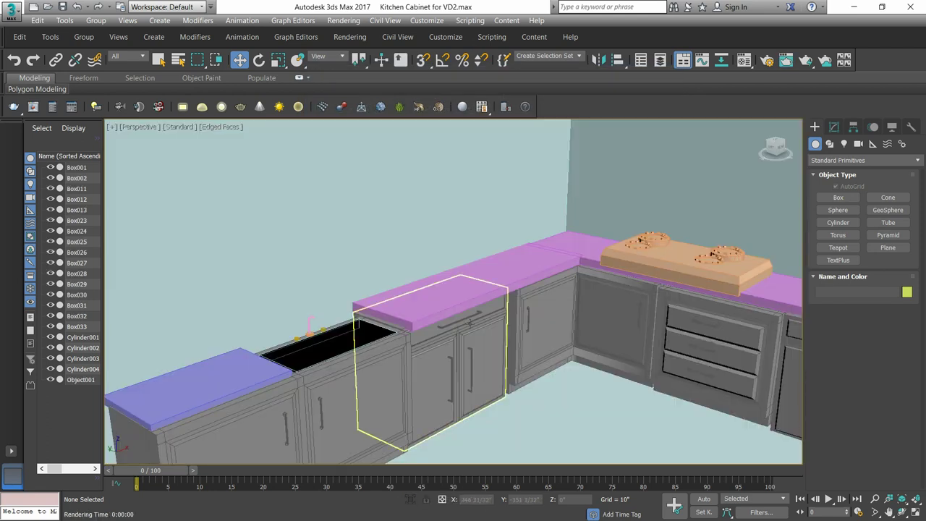
Step: Change the object color of the faucet's base disc to pale lavender
scroll(436, 340, "down", 5)
scroll(430, 337, "up", 5)
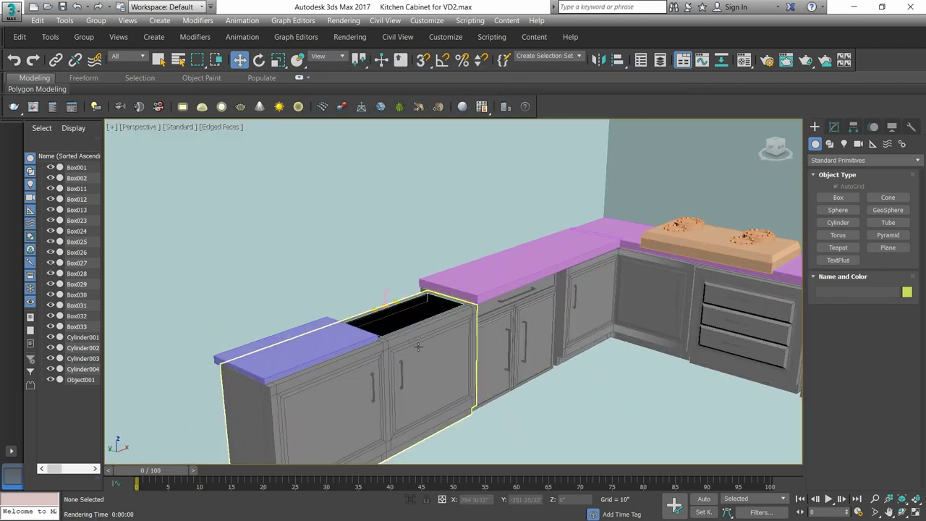
scroll(362, 269, "up", 2)
scroll(376, 310, "up", 4)
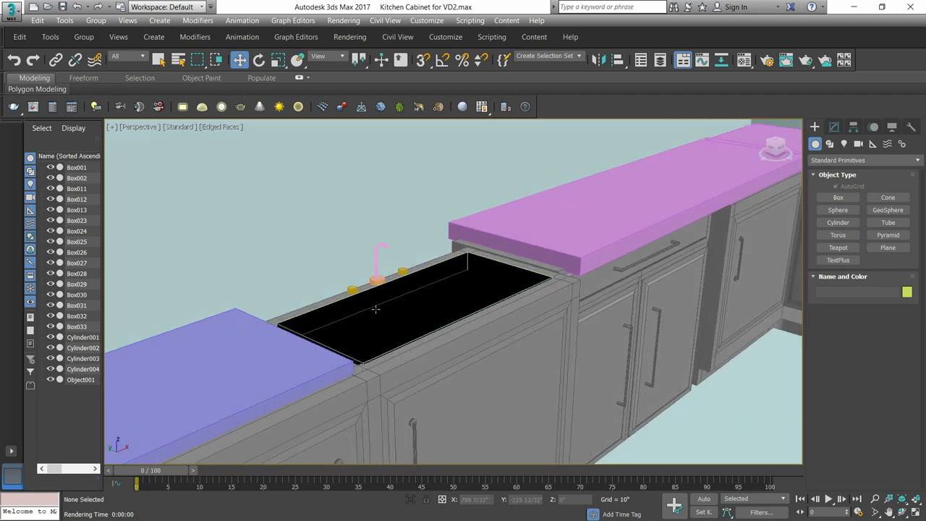
left_click(389, 307)
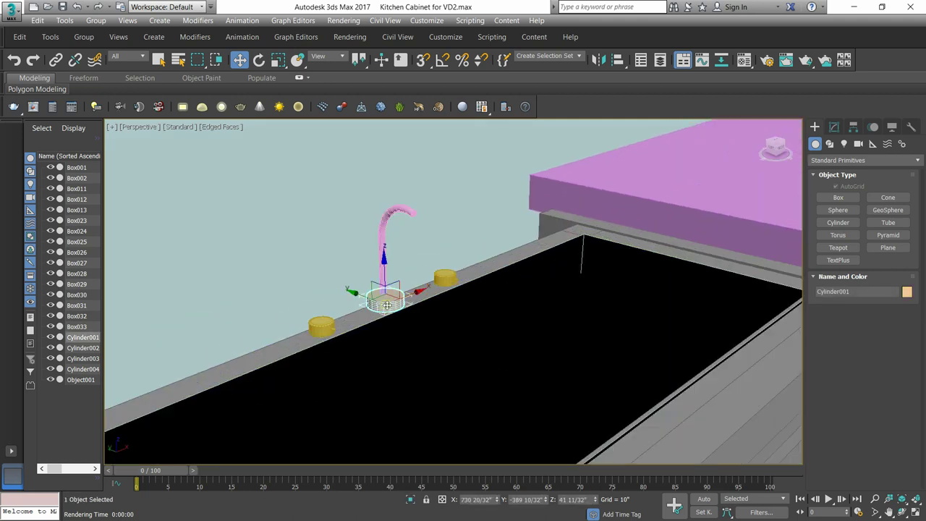
left_click(907, 291)
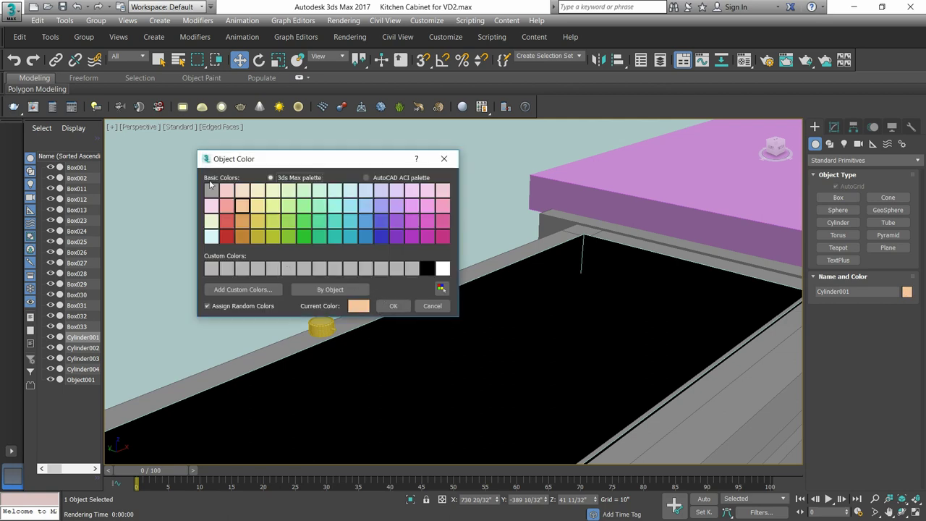
left_click(381, 190)
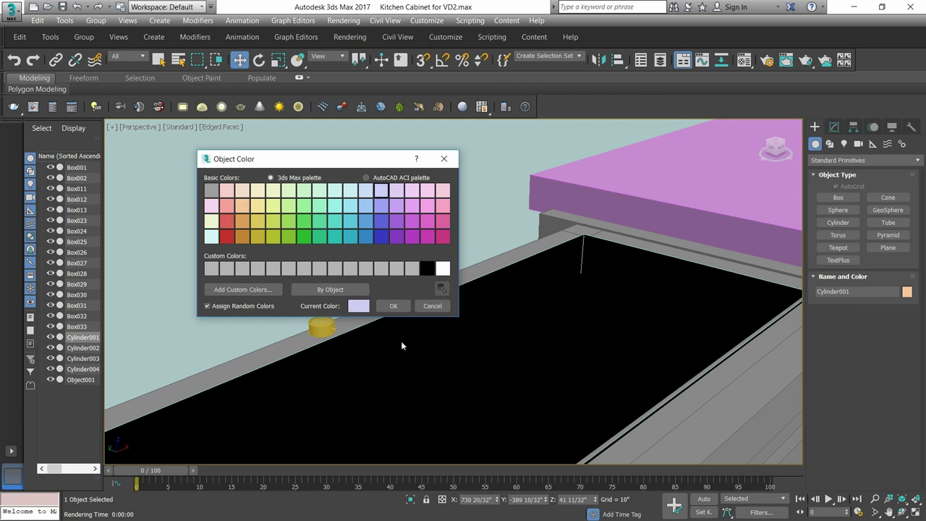
left_click(393, 306)
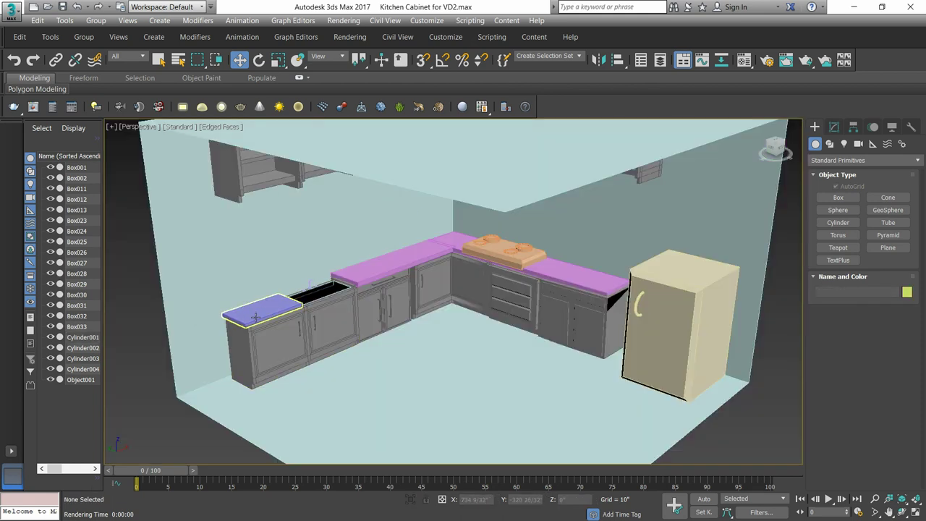
Step: Select all three countertop pieces and change their object color to black
left_click(256, 317)
left_click(380, 264, "ctrl")
left_click(455, 241, "ctrl")
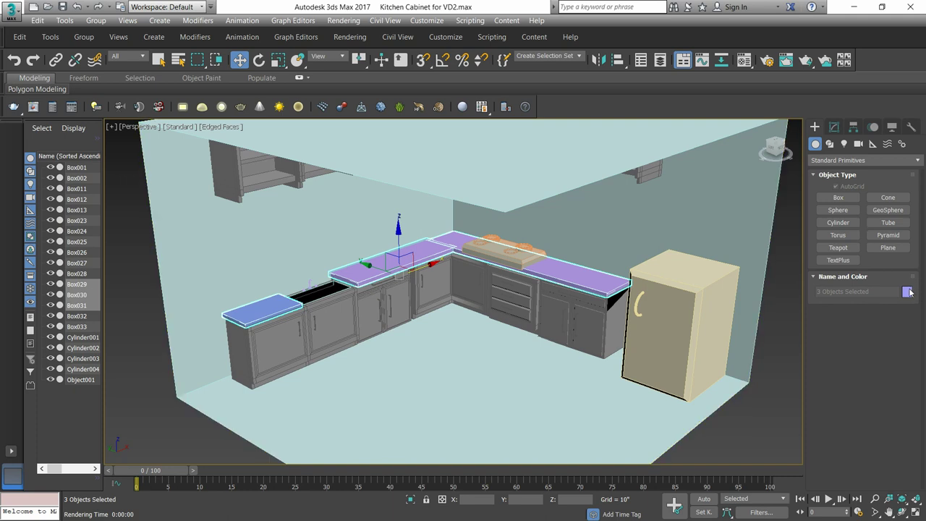
left_click(907, 291)
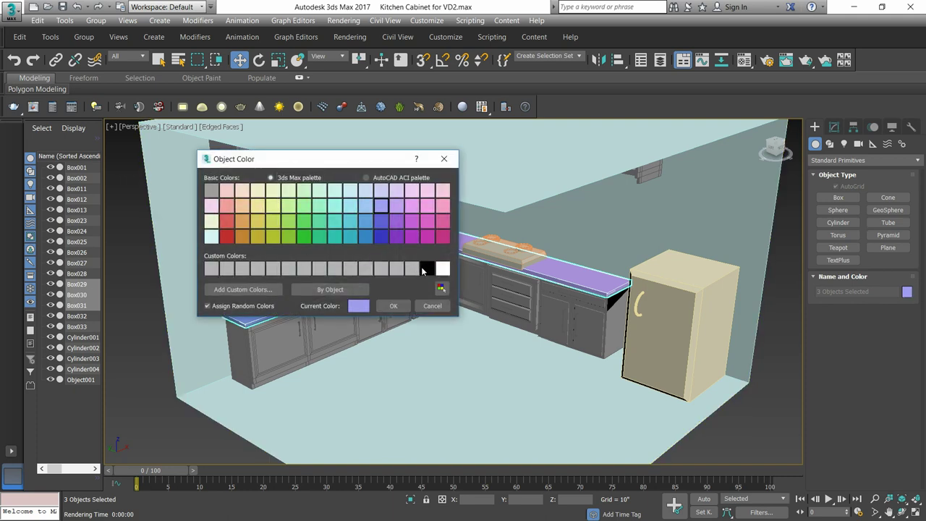
left_click(426, 269)
left_click(392, 306)
left_click(215, 425)
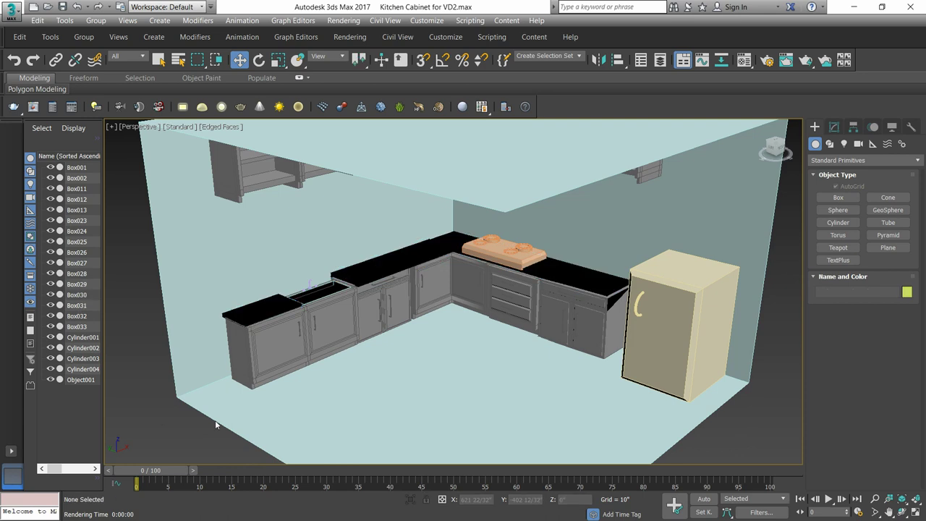
Step: Render the whole kitchen in the perspective view, showing upper cabinets, base cabinets and fridge, and close the render
middle_click_drag(299, 378, 294, 366, "alt")
middle_click_drag(285, 314, 288, 338)
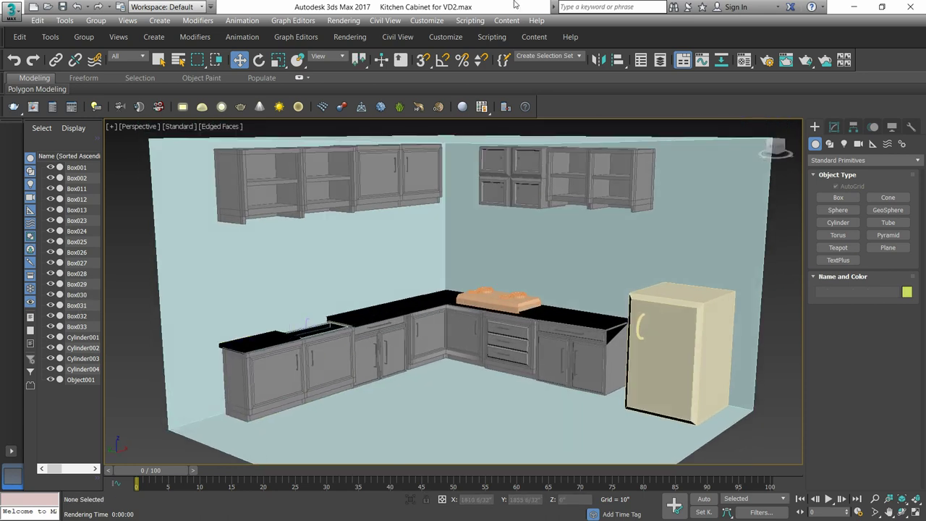
left_click(806, 61)
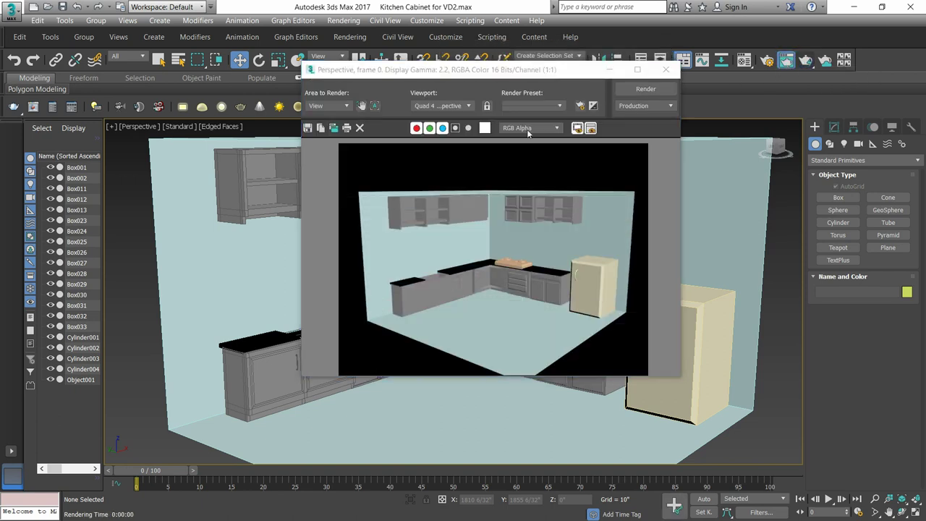
left_click(666, 70)
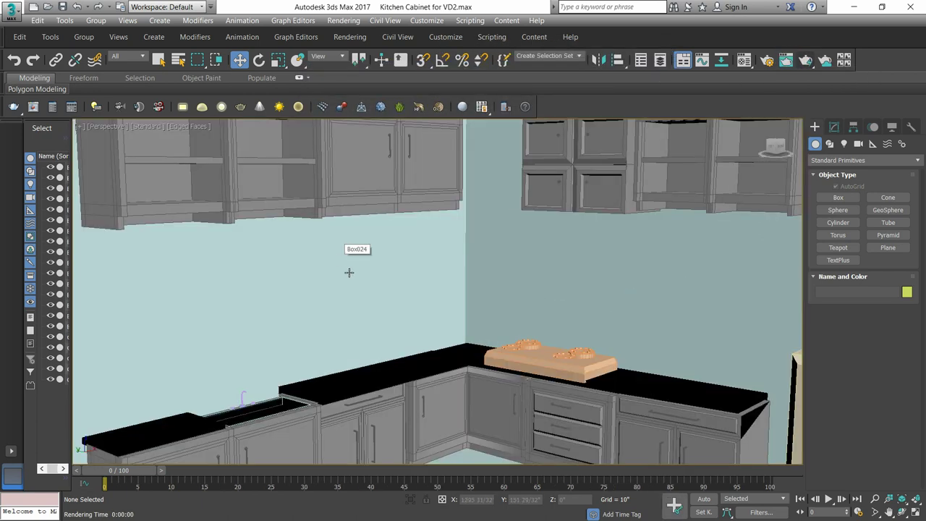
Step: Render a closer perspective view of the wall cabinets, countertops and stove, and return to the full kitchen view
middle_click_drag(348, 273, 343, 291)
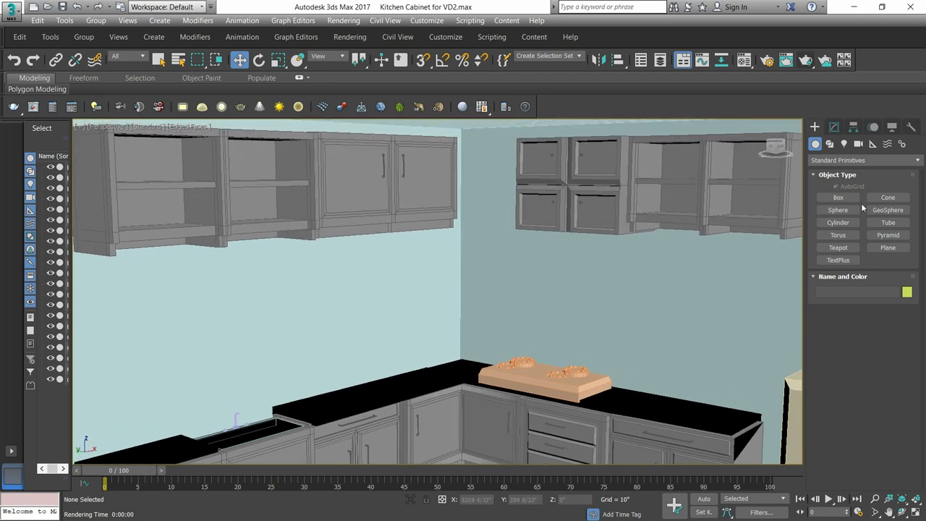
left_click(799, 59)
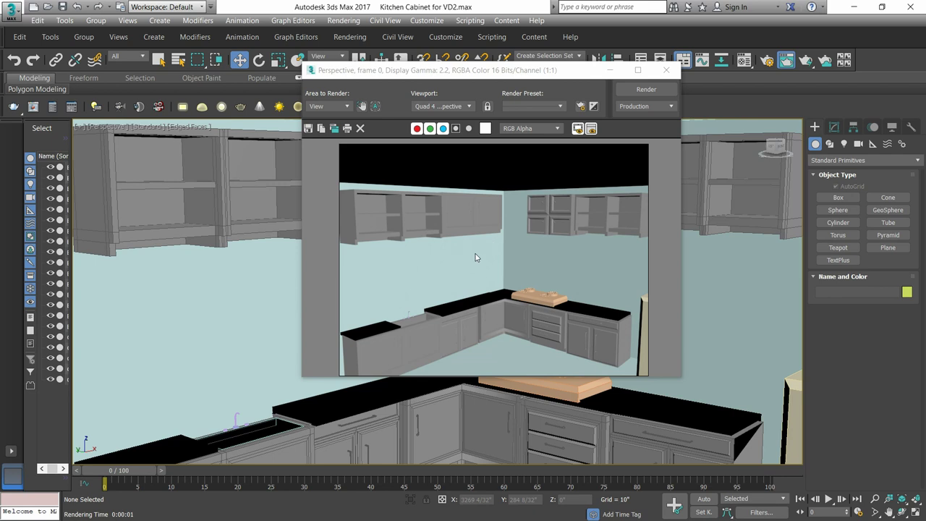
left_click(666, 70)
scroll(483, 192, "down", 5)
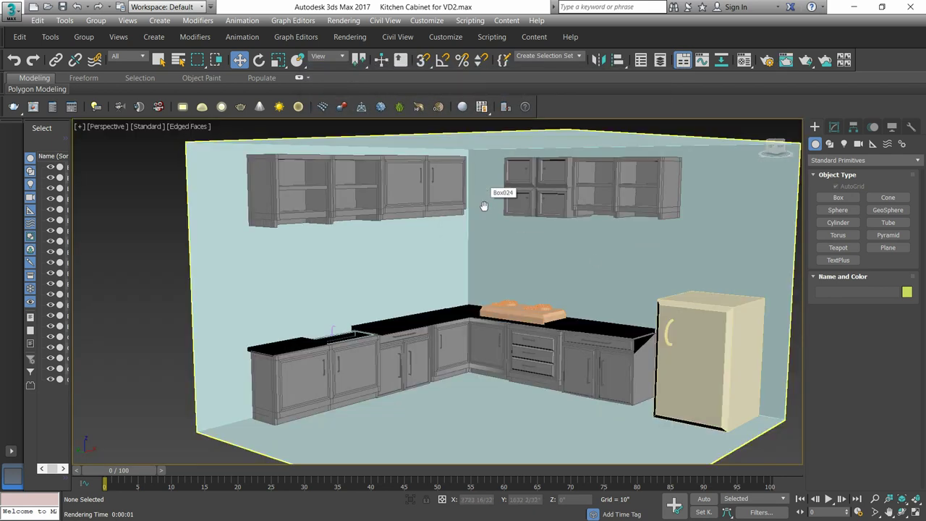
middle_click_drag(483, 192, 458, 207)
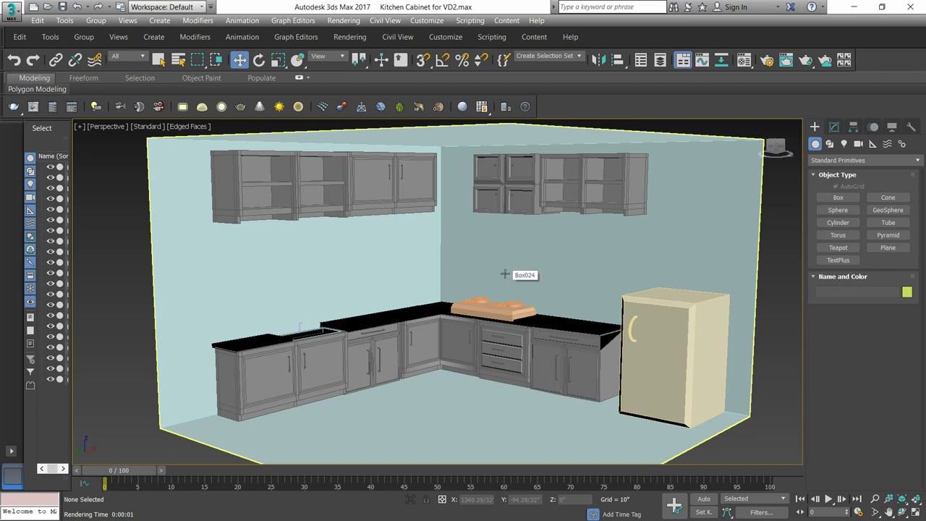